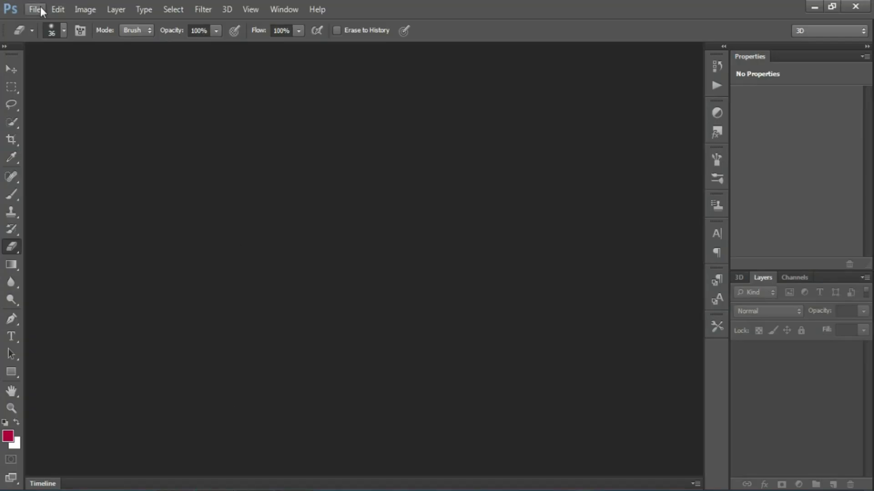
Create a new 48 × 36 inch document at 72 pixels per inch
left_click(40, 6)
left_click(45, 20)
left_click(469, 163)
left_click(464, 185)
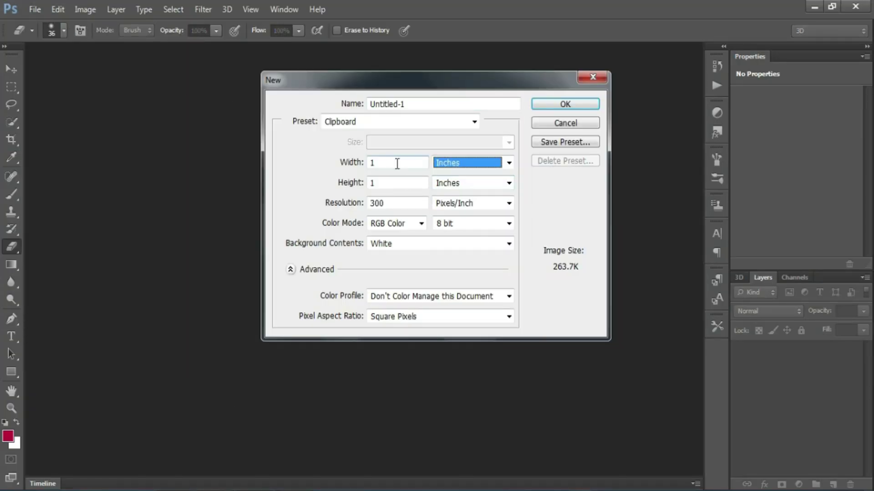
double_click(397, 164)
type("48")
key("Tab")
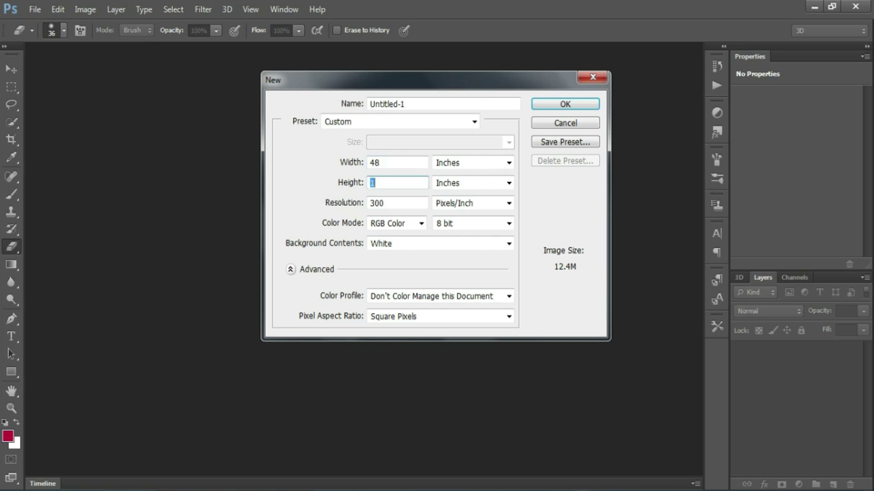
type("36")
key("Tab")
key("Tab")
type("7")
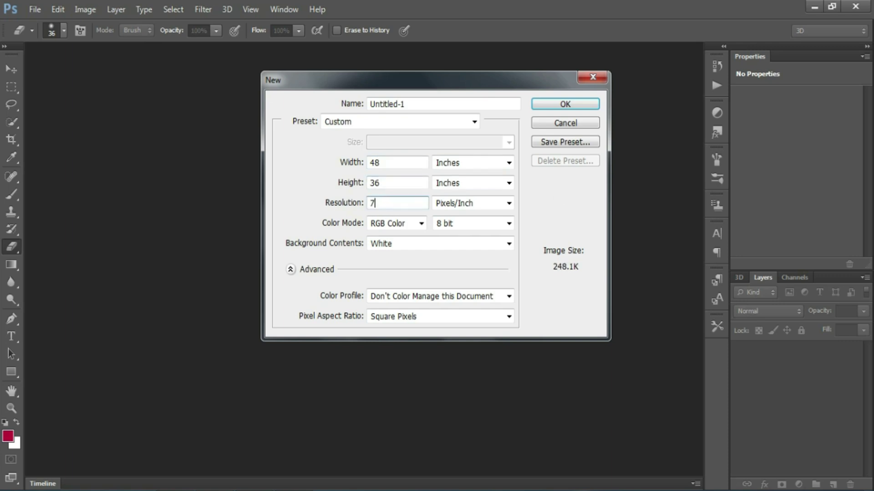
type("2")
key("Return")
scroll(318, 173, "up", 2)
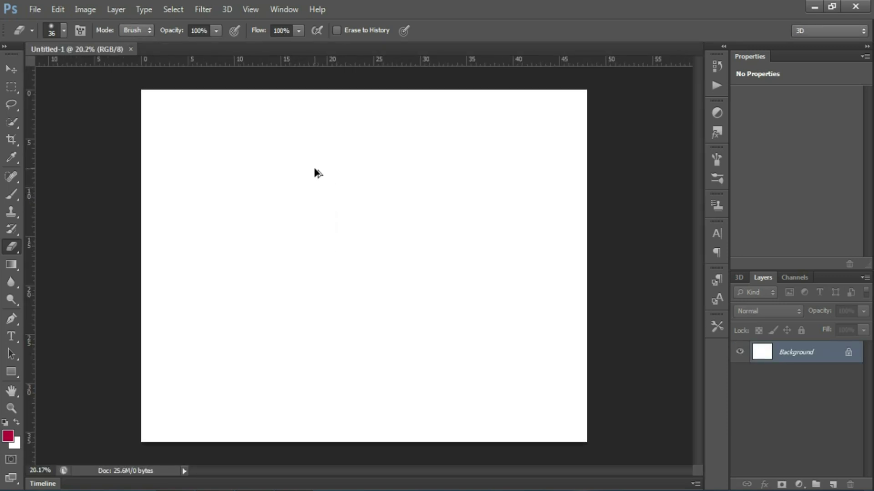
Place the polka-dot image from the SOFIA Design folder and stretch it across the whole canvas
left_click(40, 7)
left_click(84, 228)
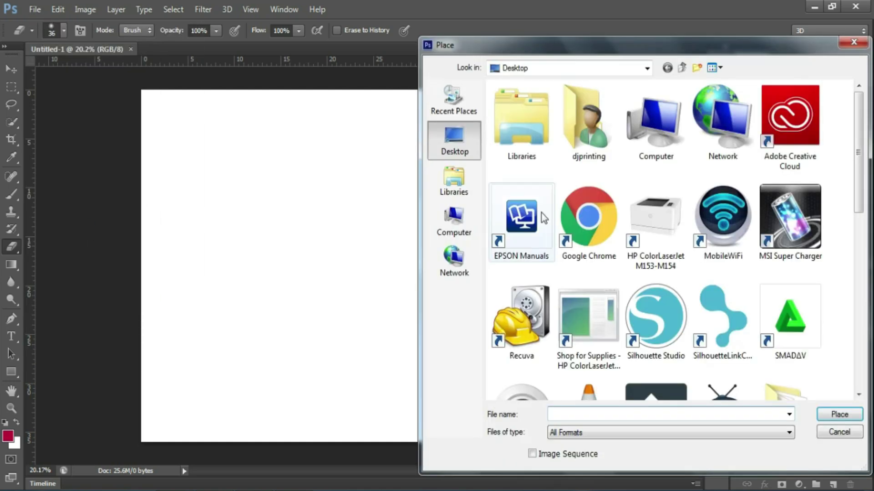
scroll(684, 210, "down", 3)
double_click(659, 246)
double_click(474, 171)
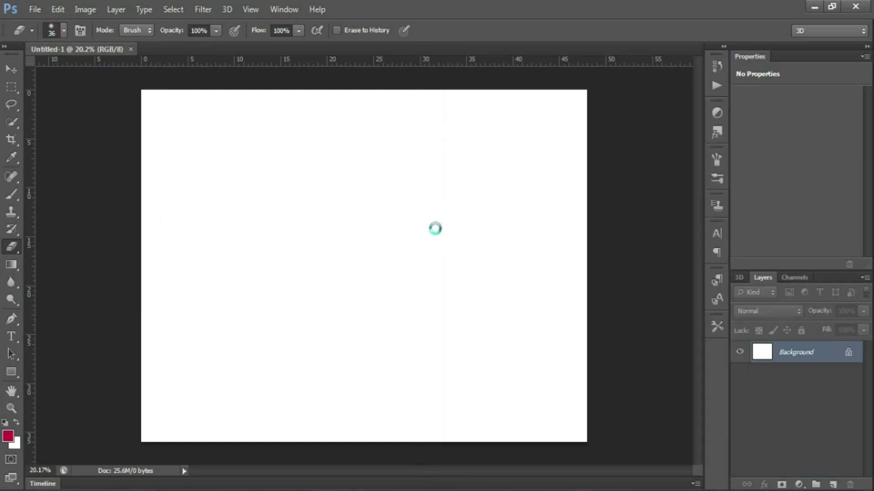
mouse_move(438, 330)
left_mouse_down()
mouse_move(298, 221)
mouse_move(531, 433)
mouse_move(587, 452)
left_mouse_up()
left_click_drag(141, 90, 129, 83)
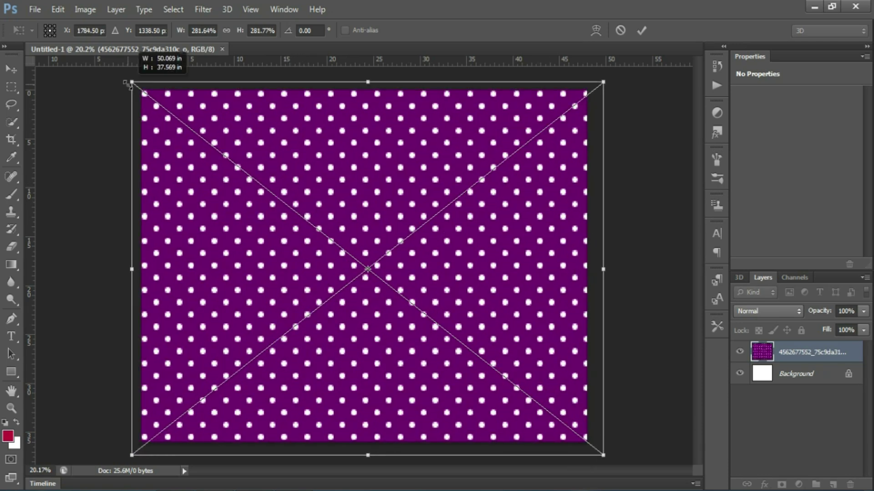
key("e")
key("Return")
key("ctrl+minus")
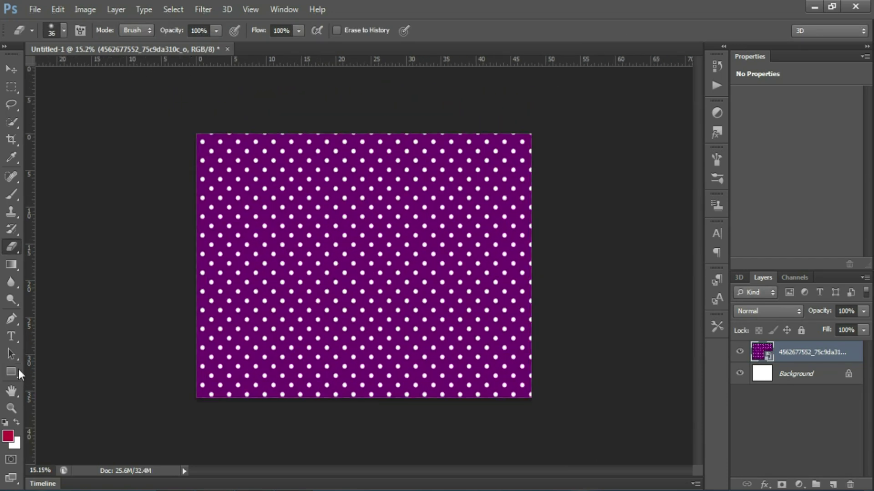
left_click(17, 371)
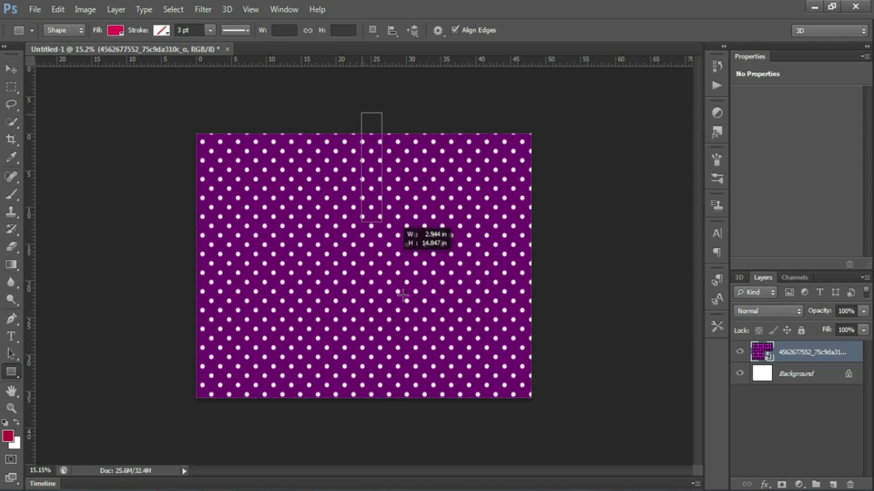
Draw a pink rectangle over the right side and warp its left edge into an S-curve
left_click_drag(361, 113, 580, 425)
key("ctrl+t")
left_click(596, 31)
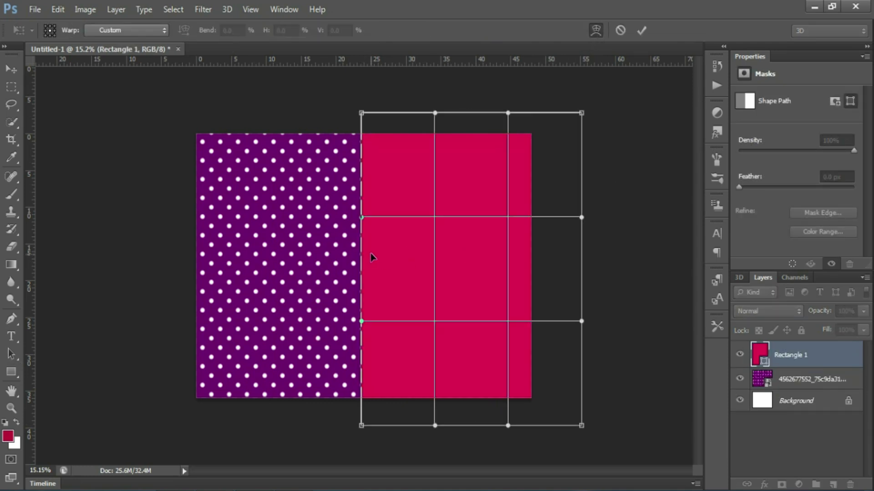
left_click_drag(370, 255, 463, 247)
left_click_drag(455, 330, 408, 319)
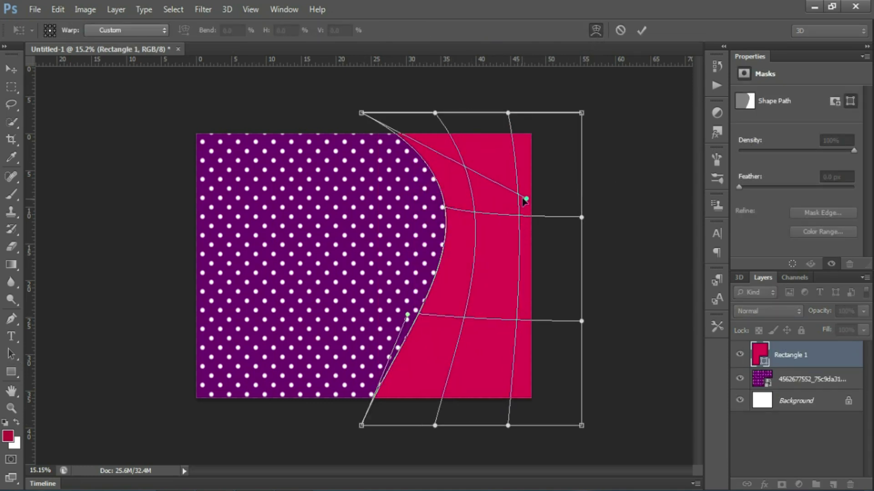
left_click_drag(526, 199, 560, 198)
left_click_drag(407, 315, 336, 325)
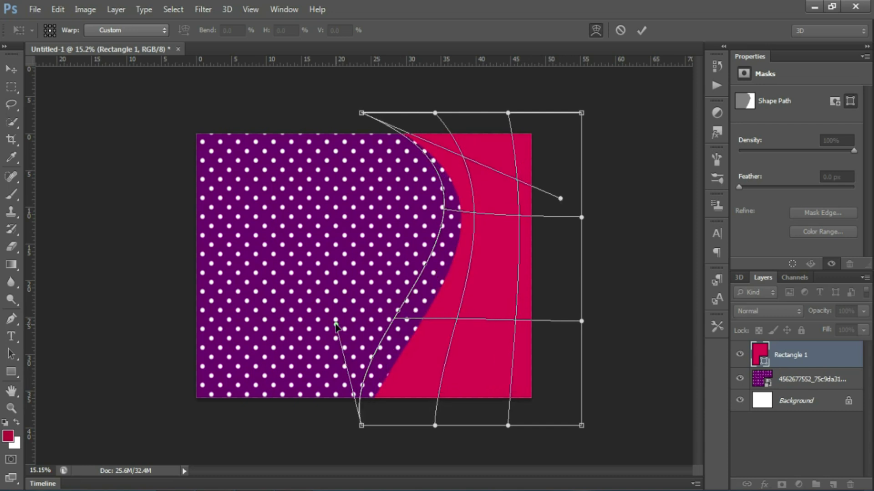
left_click_drag(361, 113, 333, 127)
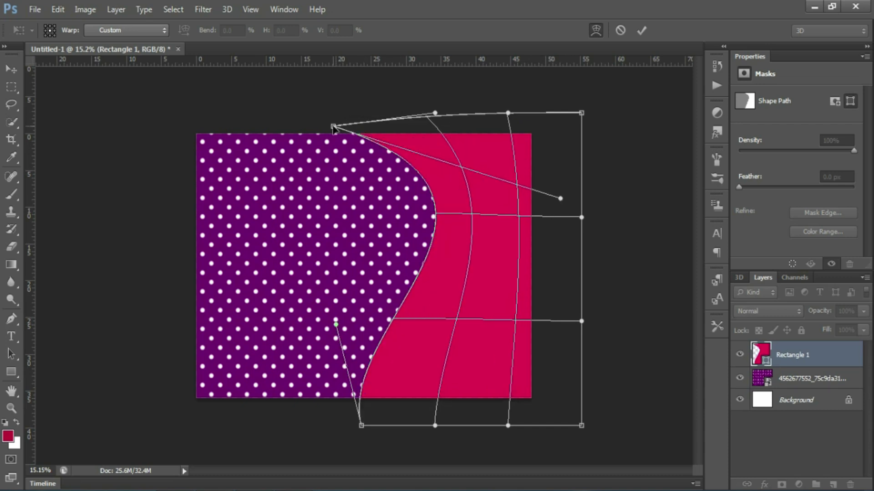
key("Return")
Duplicate the curved shape layer, then select the original Rectangle 1 layer
right_click(782, 355)
left_click(537, 115)
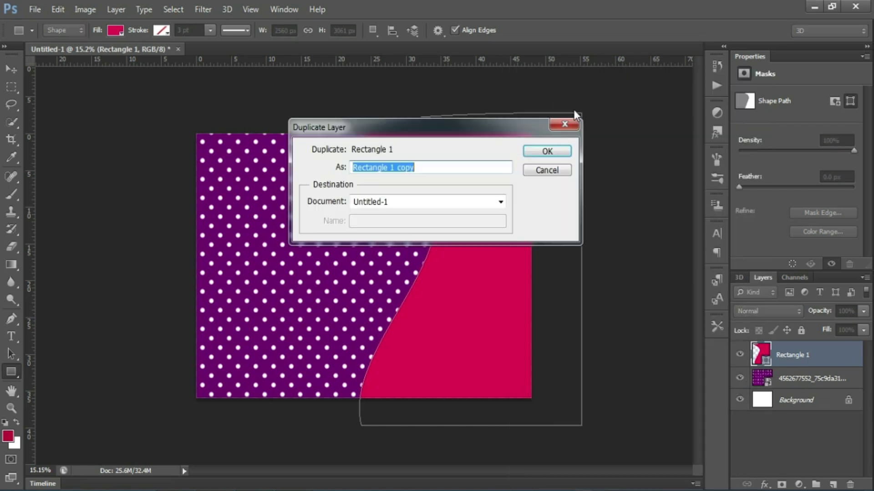
key("Return")
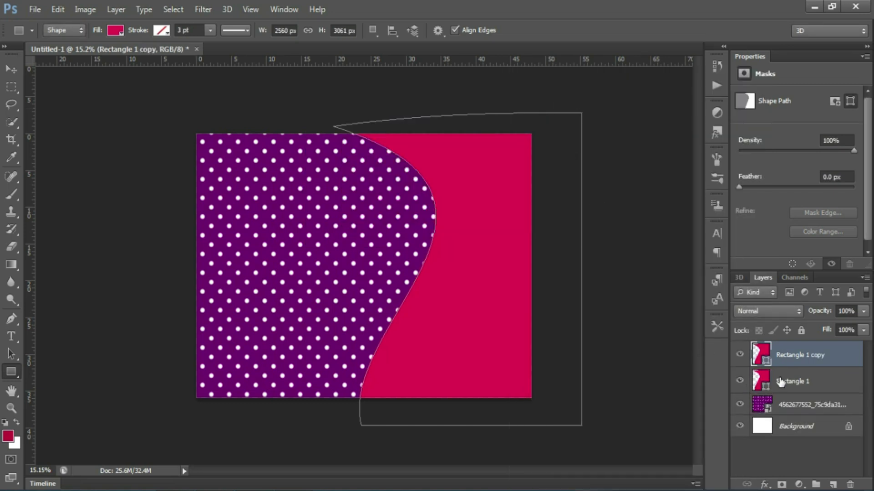
left_click(786, 381)
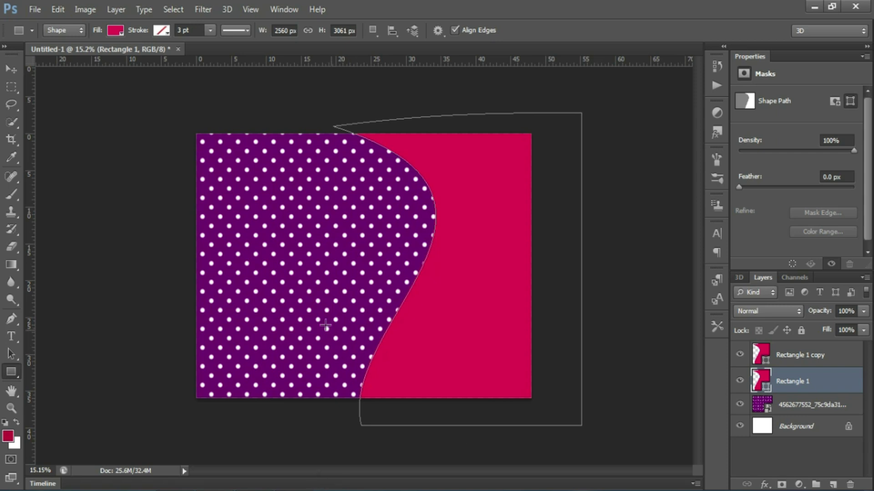
right_click(805, 383)
left_click(622, 77)
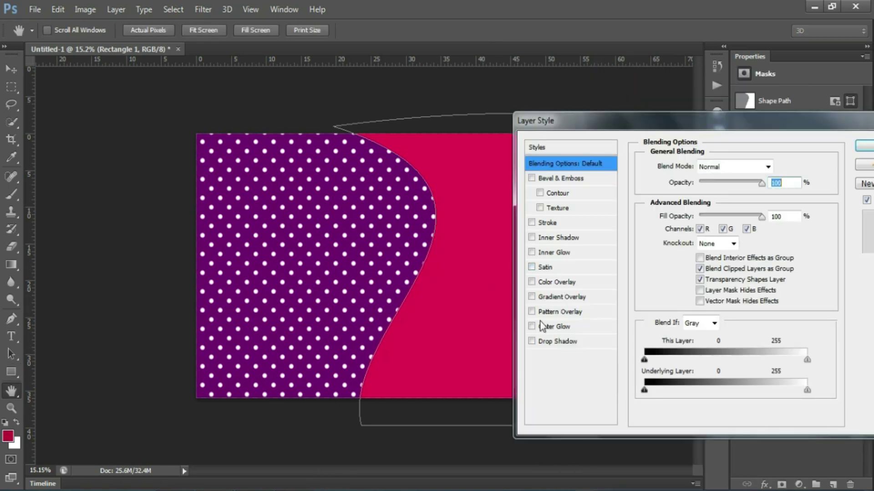
Add a Gradient Overlay to Rectangle 1, move it above its copy, and choose the blue-red-yellow preset
left_click(563, 298)
left_click(865, 146)
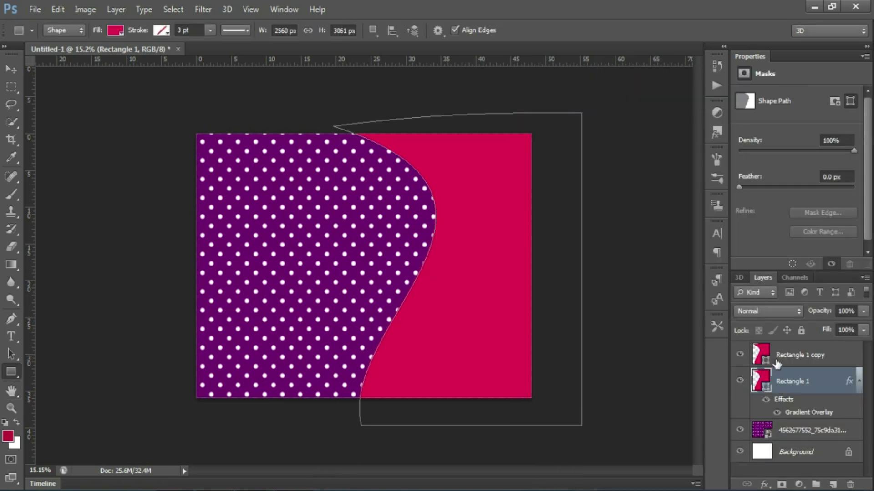
left_click_drag(780, 382, 778, 354)
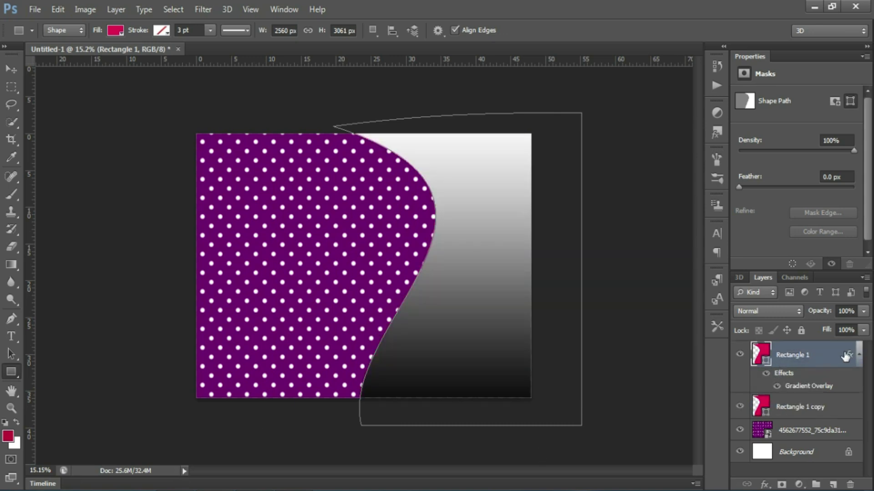
double_click(845, 356)
left_click(564, 296)
left_click(759, 197)
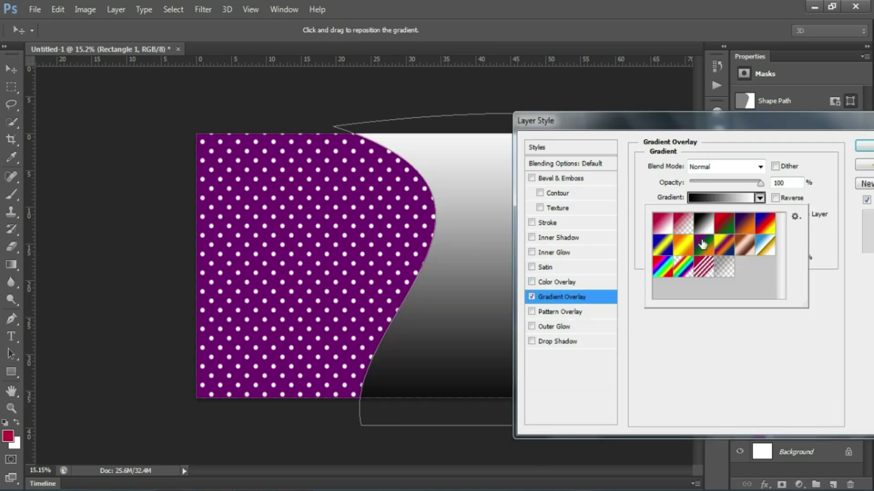
left_click(764, 225)
left_click(769, 225)
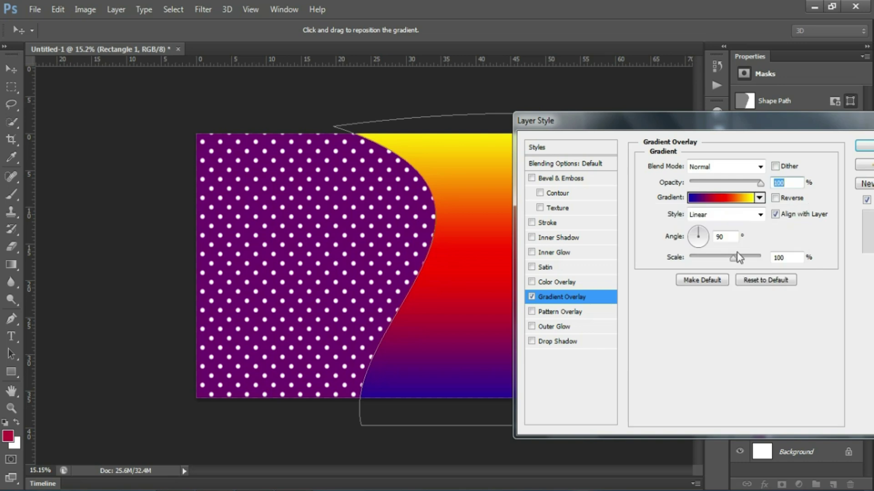
left_click(689, 200)
left_click_drag(450, 66, 714, 118)
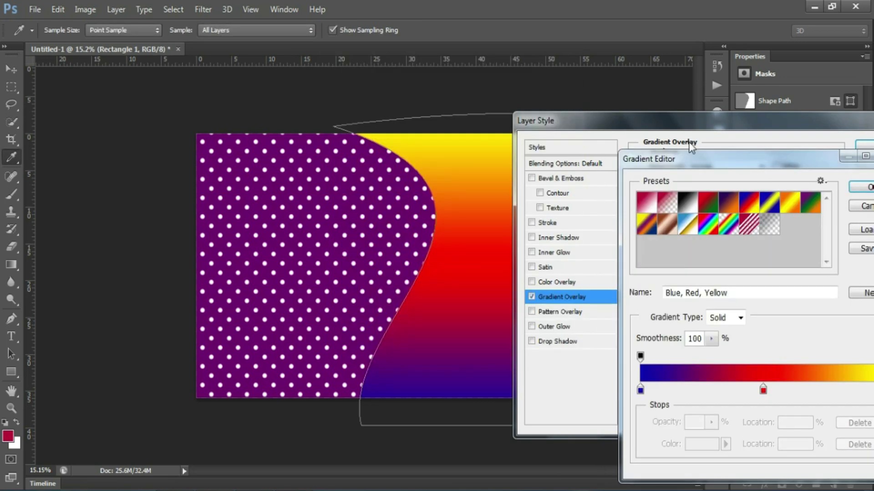
Make the left gradient stop a light purple sampled from the dots, and the 25% stop white
left_click(575, 342)
left_click(455, 437)
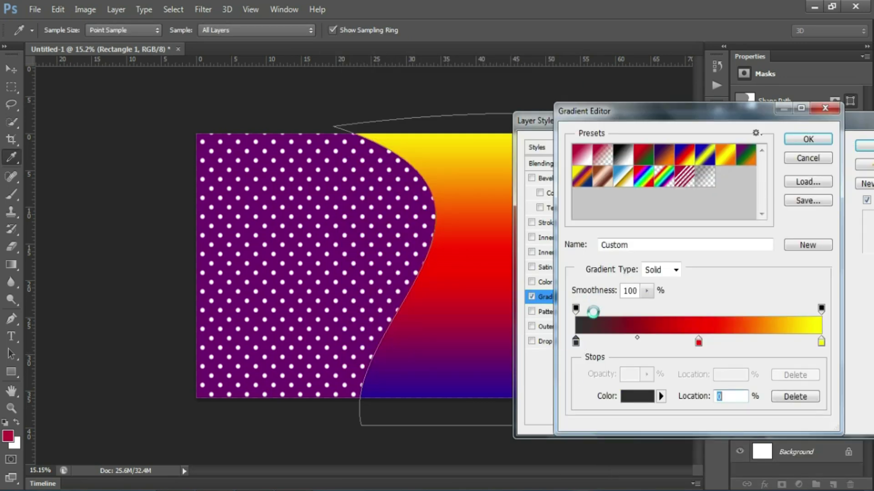
left_click(637, 397)
left_click(415, 288)
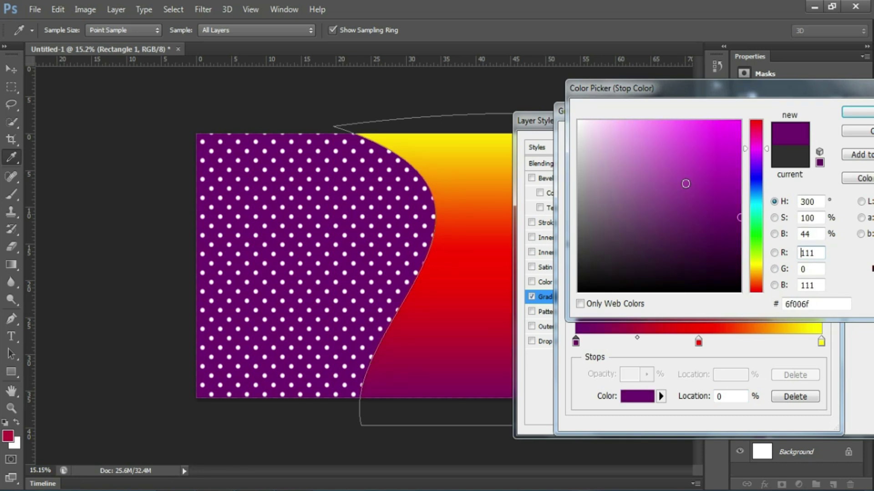
left_click_drag(735, 219, 731, 197)
left_click(858, 111)
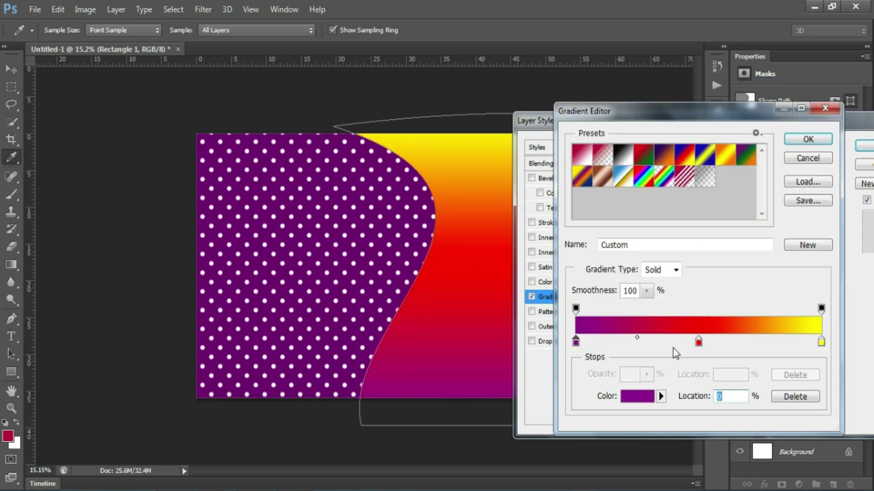
left_click_drag(698, 342, 641, 346)
left_click(639, 396)
left_click(575, 131)
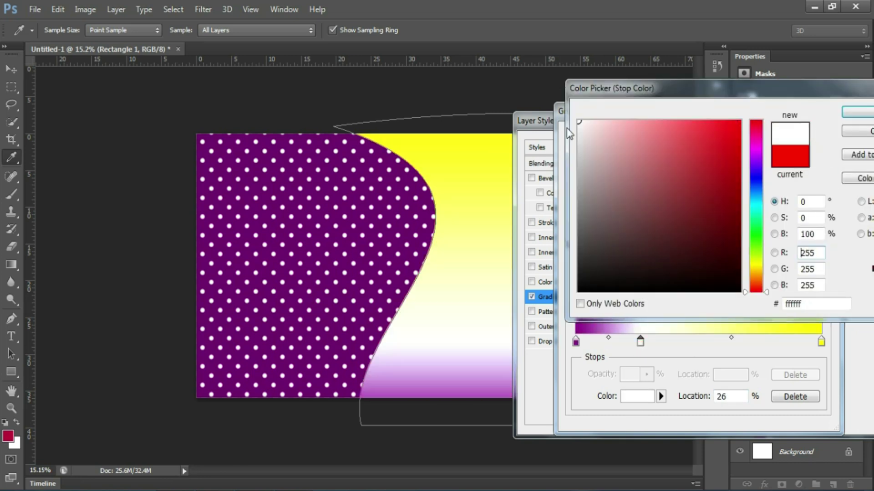
left_click(859, 115)
Add a purple stop at 56%, make the end stop white, and apply the overlay
left_click(724, 345)
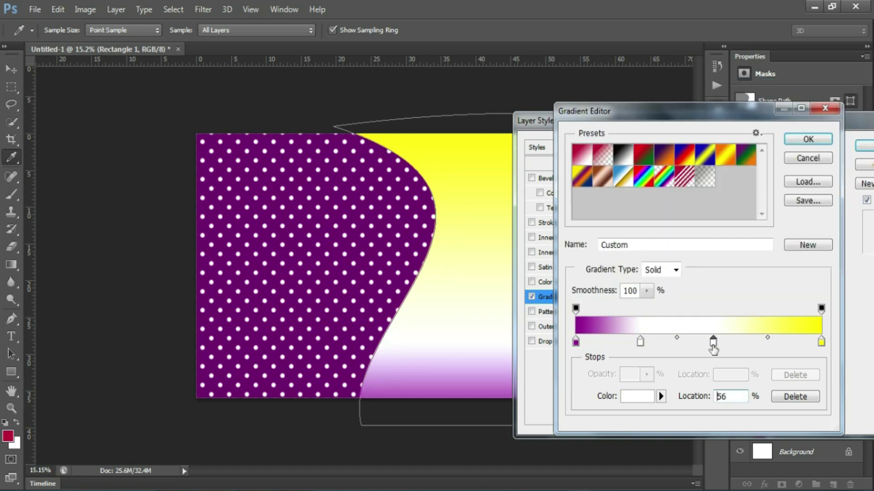
left_click(637, 396)
left_click(578, 279)
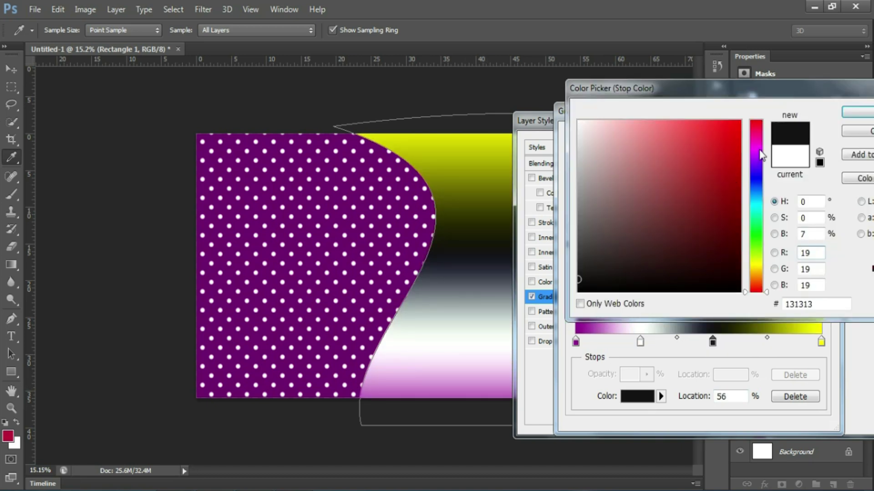
left_click(738, 168)
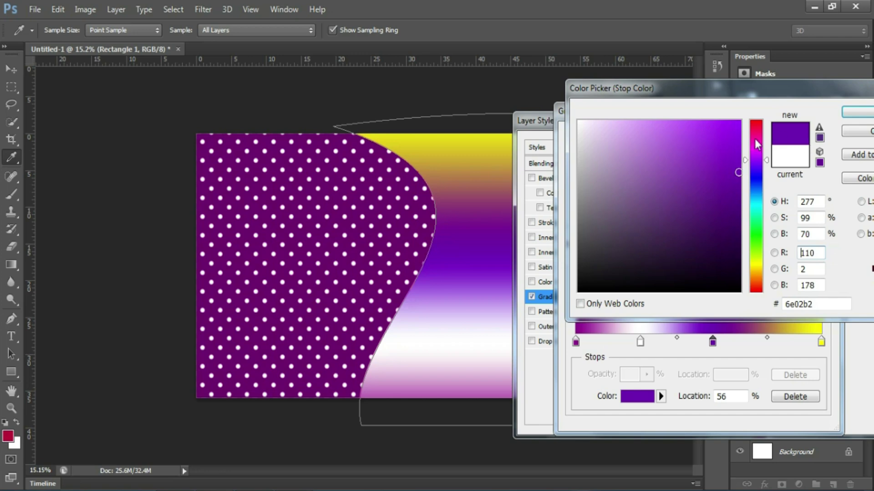
left_click(693, 146)
key("Return")
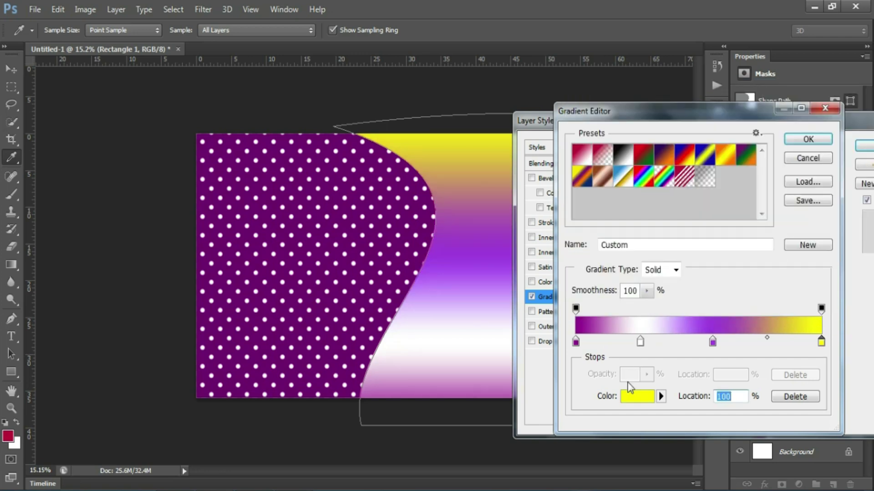
left_click(637, 396)
left_click(596, 120)
key("Return")
key("Return")
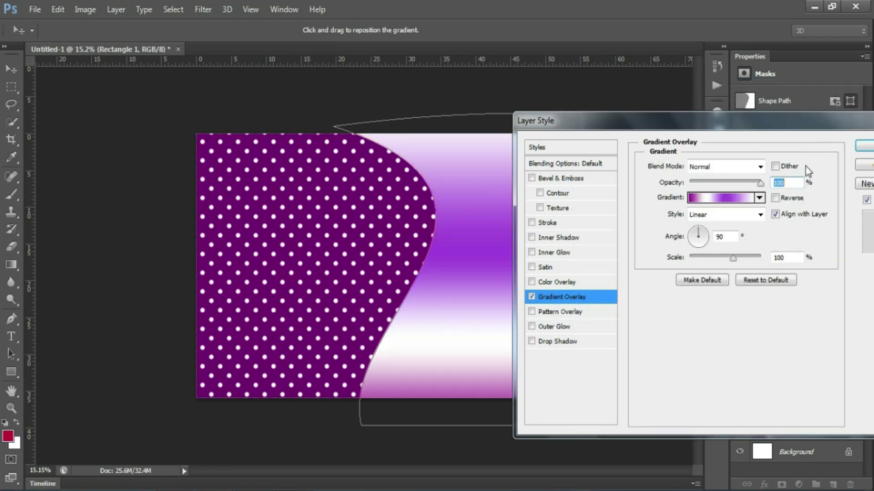
left_click(868, 146)
Keep the copy above Rectangle 1 and nudge the gradient shape left to reveal its purple edge
left_click_drag(794, 358, 766, 386)
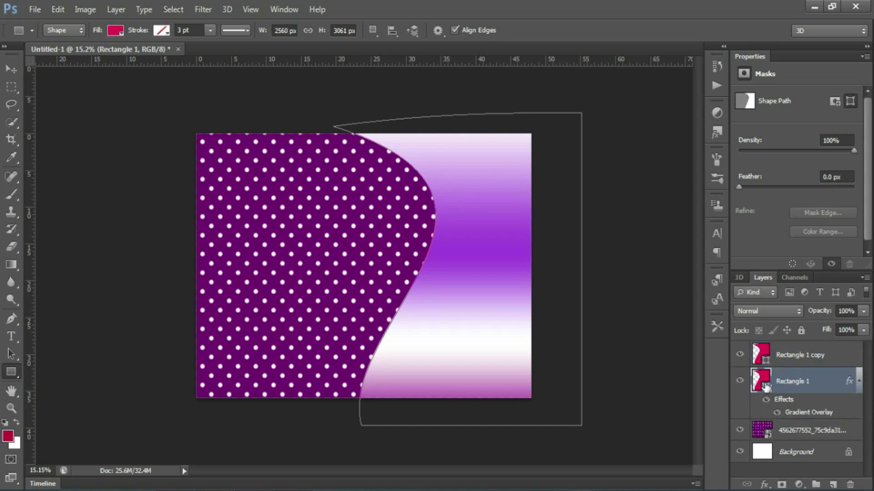
key("v")
key("shift+Right")
key("shift+Right")
key("shift+Right")
key("shift+Right")
key("shift+Right")
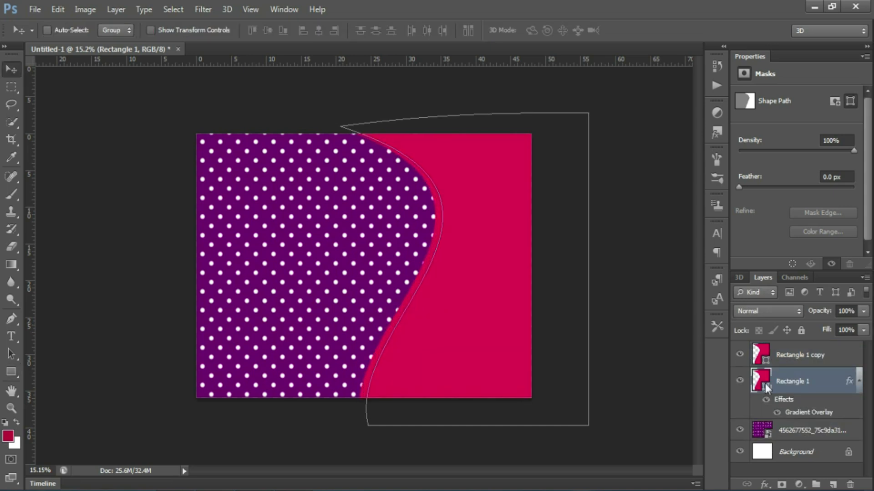
key("shift+Left")
key("shift+Left")
key("shift+Left")
key("shift+Left")
left_click_drag(767, 387, 780, 357)
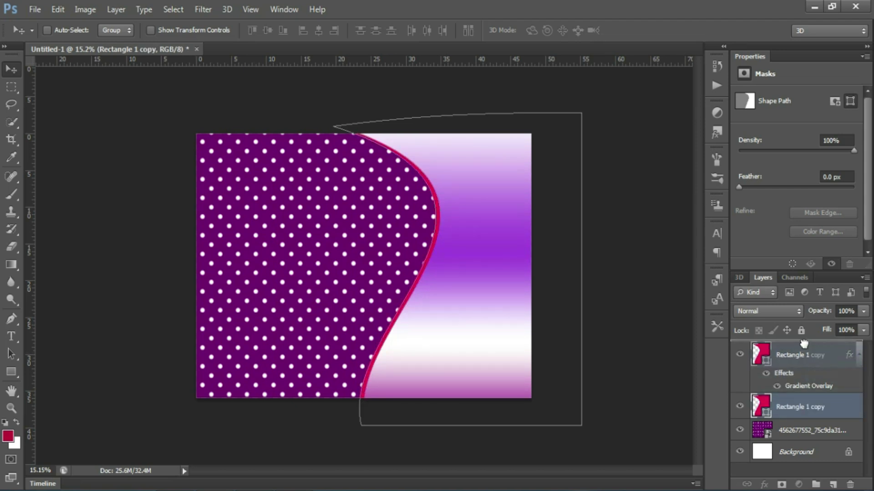
left_click_drag(802, 405, 792, 351)
left_click(803, 383)
key("shift+Left")
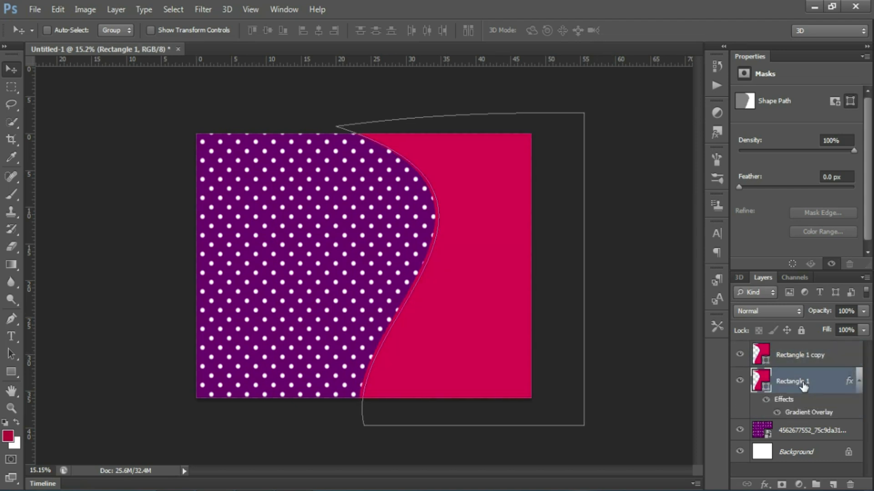
key("shift+Left")
key("shift+Left")
key("shift+Left")
key("shift+Left")
key("shift+Left")
key("shift+Left")
key("shift+Left")
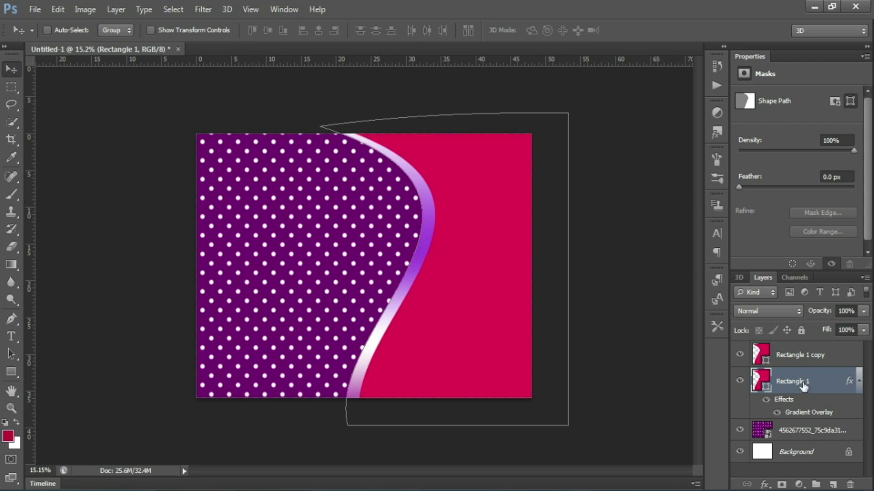
key("shift+Left")
key("shift+Left")
Slightly rotate and shift Rectangle 1 copy, and change its fill to white
left_click(791, 357)
key("ctrl+t")
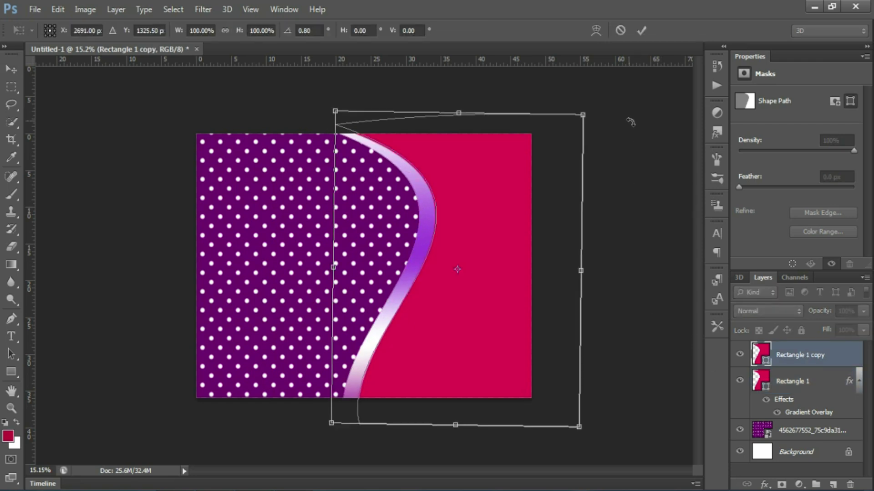
left_click_drag(630, 122, 634, 124)
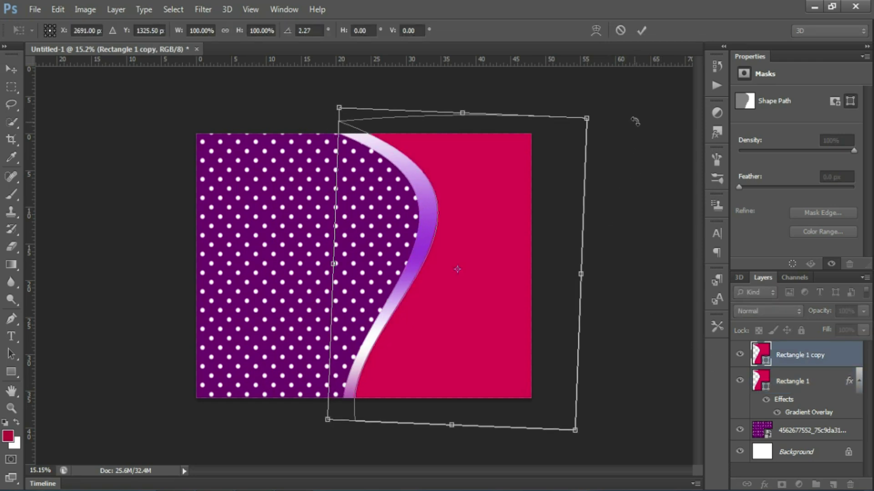
key("shift+Left")
key("shift+Left")
key("shift+Left")
key("shift+Left")
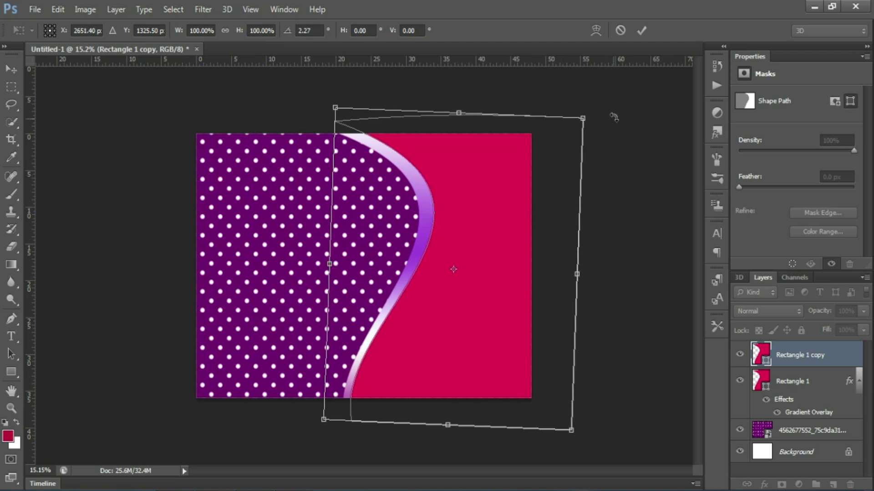
left_click_drag(614, 117, 611, 112)
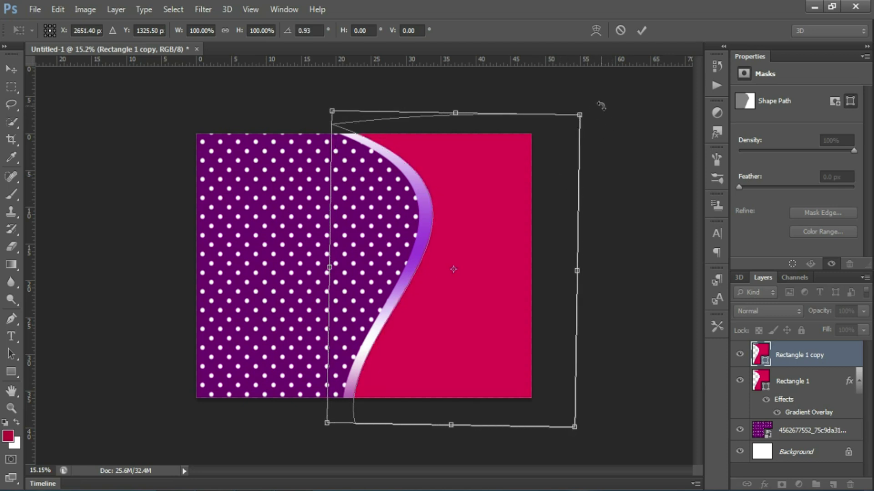
key("Return")
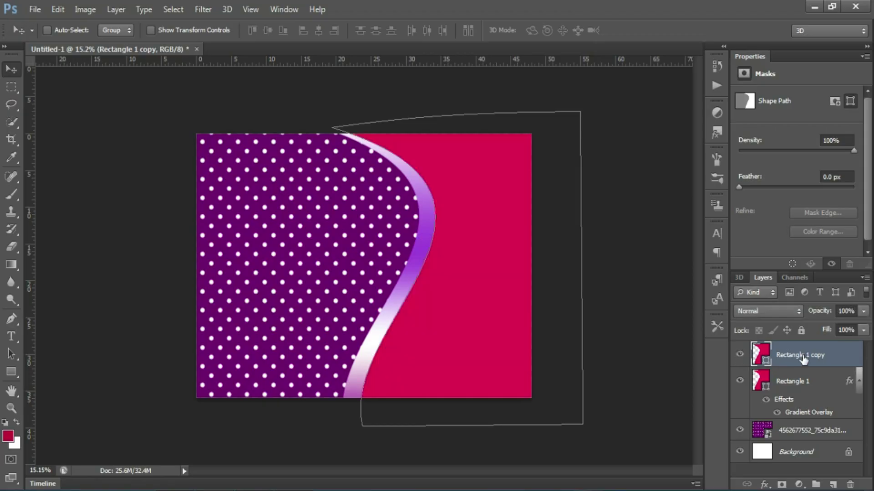
double_click(761, 359)
key("Return")
right_click(469, 182)
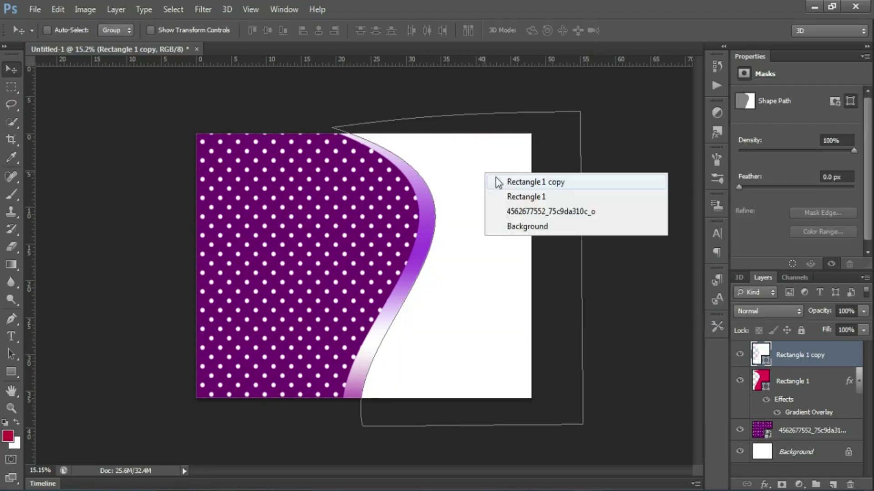
key("Escape")
left_click(50, 13)
left_click(37, 228)
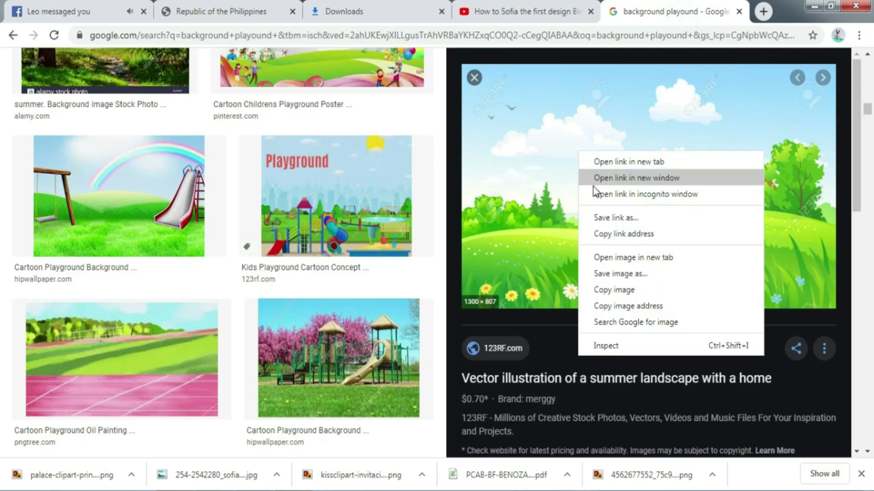
Save the summer landscape from Chrome, place it, clip it to the white shape, and enlarge it
left_click(629, 271)
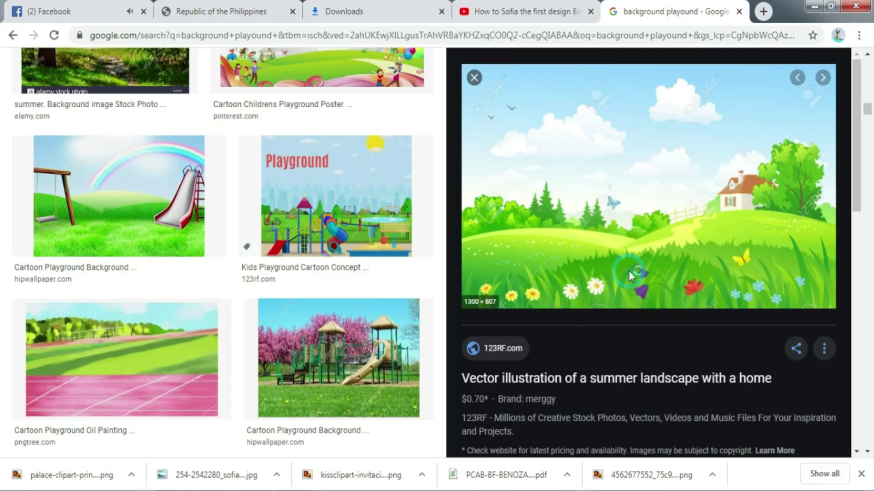
key("Return")
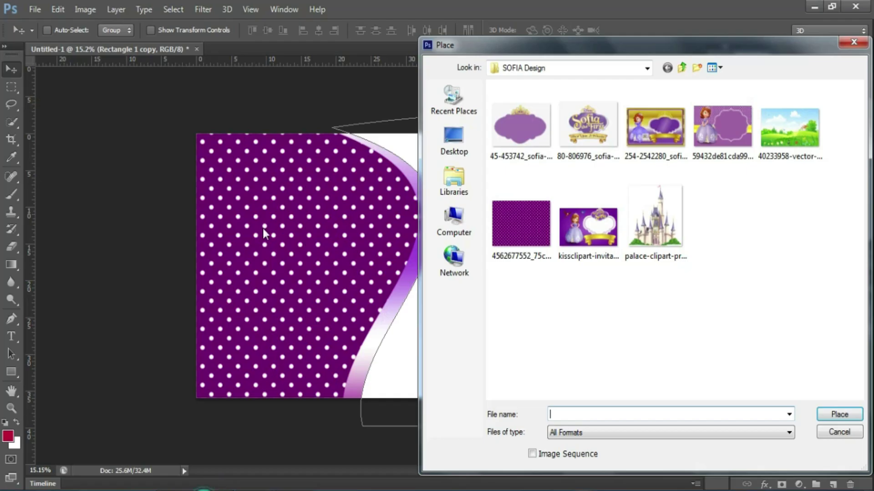
double_click(793, 167)
left_click_drag(380, 253, 547, 248)
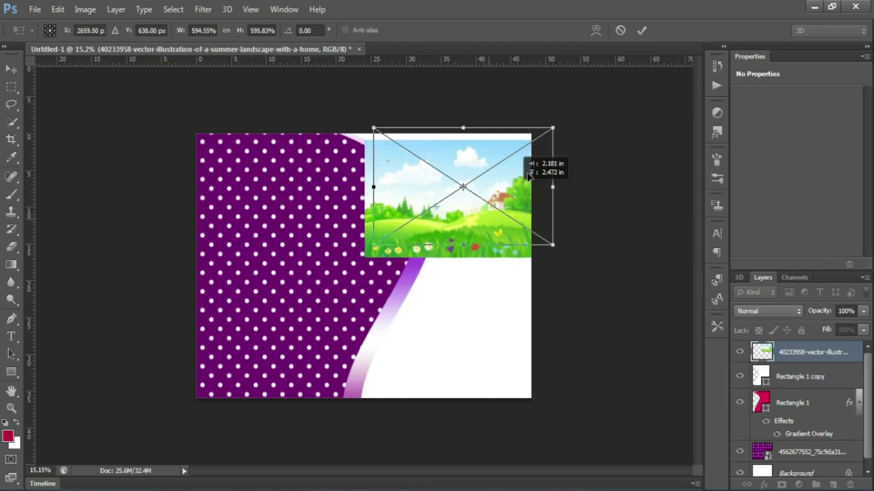
key("Return")
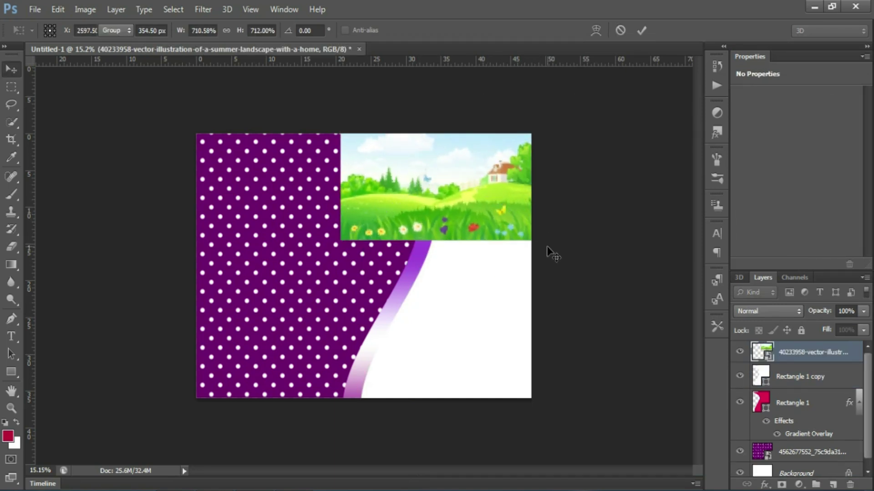
key("ctrl+alt+g")
key("ctrl+t")
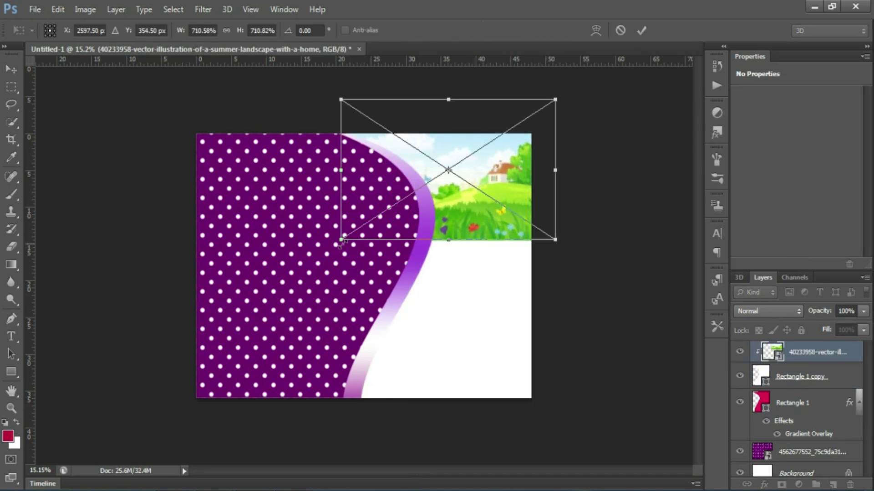
left_click_drag(483, 158, 473, 192)
mouse_move(555, 268)
left_mouse_down()
mouse_move(591, 302)
mouse_move(569, 279)
left_mouse_up()
key("Return")
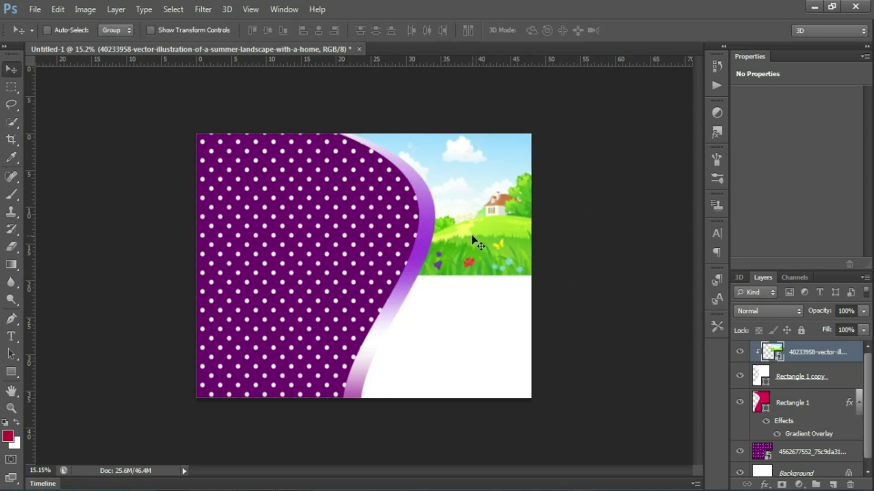
Place the palace clipart and position the enlarged castle on the landscape
left_click(34, 9)
left_click(73, 227)
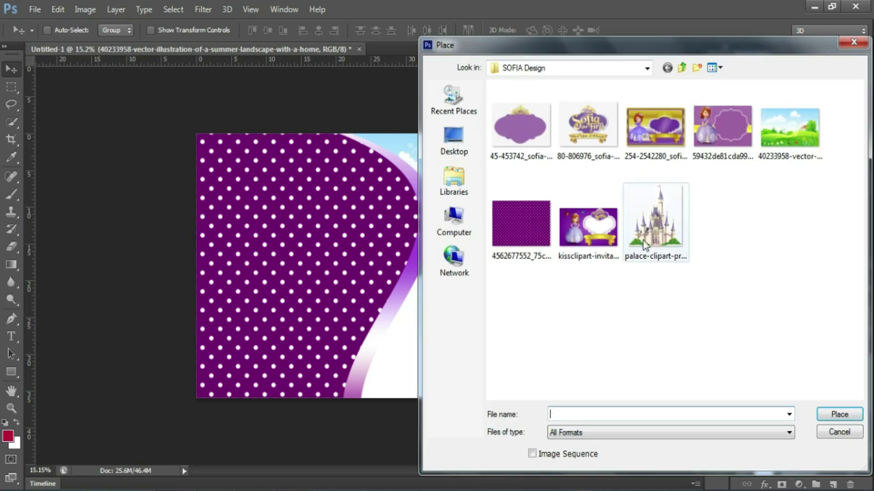
double_click(653, 166)
left_click_drag(391, 293, 502, 245)
left_click_drag(531, 175, 538, 148)
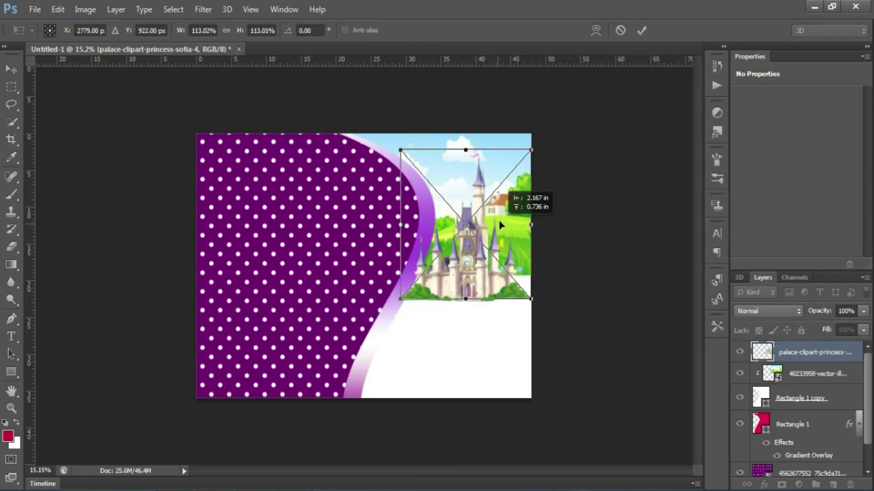
left_click_drag(499, 220, 504, 226)
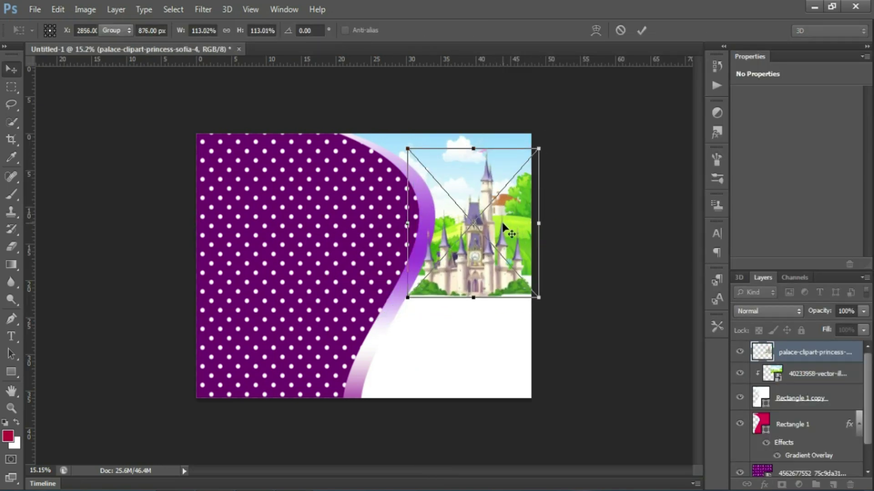
key("Return")
Nudge the white Rectangle 1 copy two steps further left
left_click(800, 425)
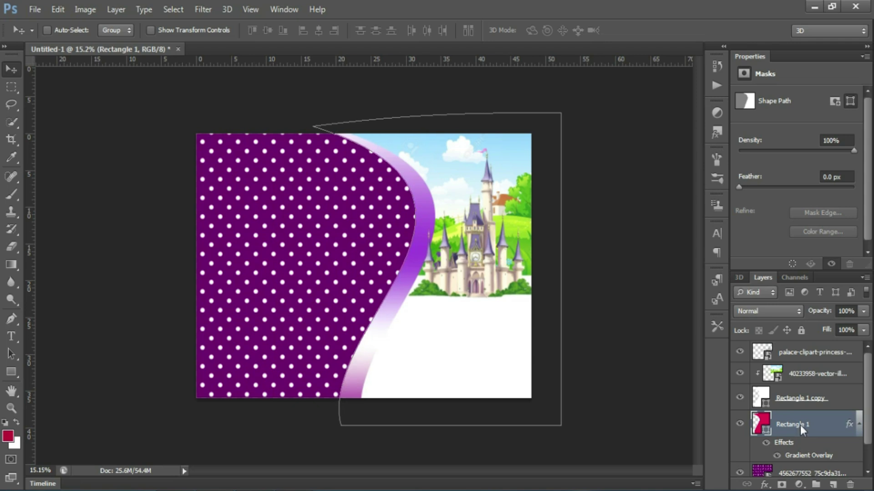
left_click(797, 400)
key("shift+Left")
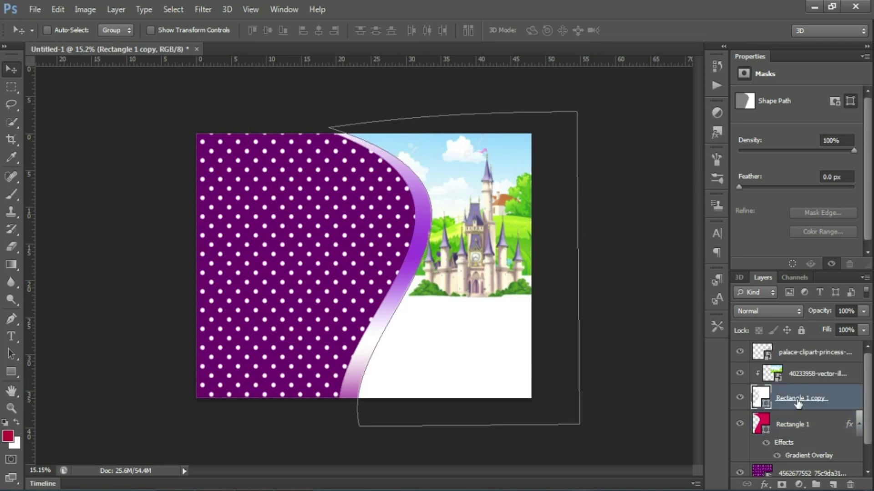
key("shift+Left")
key("shift+Left")
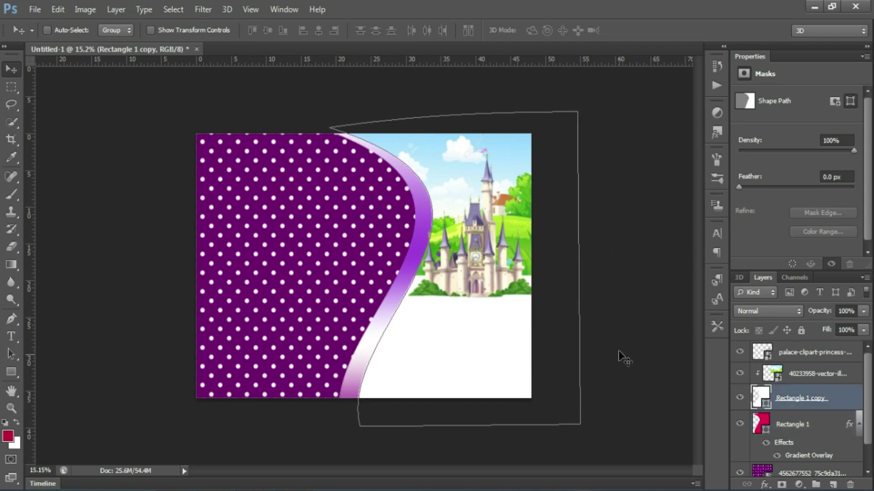
left_click(35, 9)
Place the purple crown label clipart, enlarged and shifted left over the polka dots
left_click(88, 229)
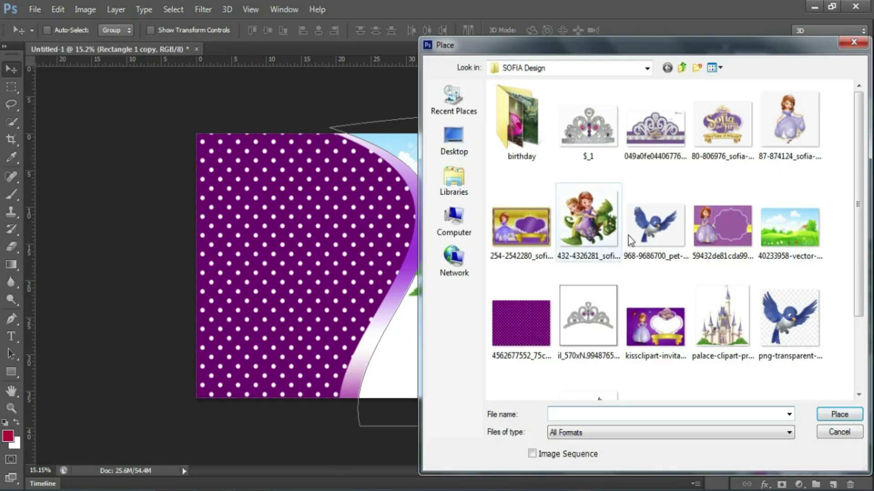
left_click(674, 214)
scroll(674, 214, "down", 2)
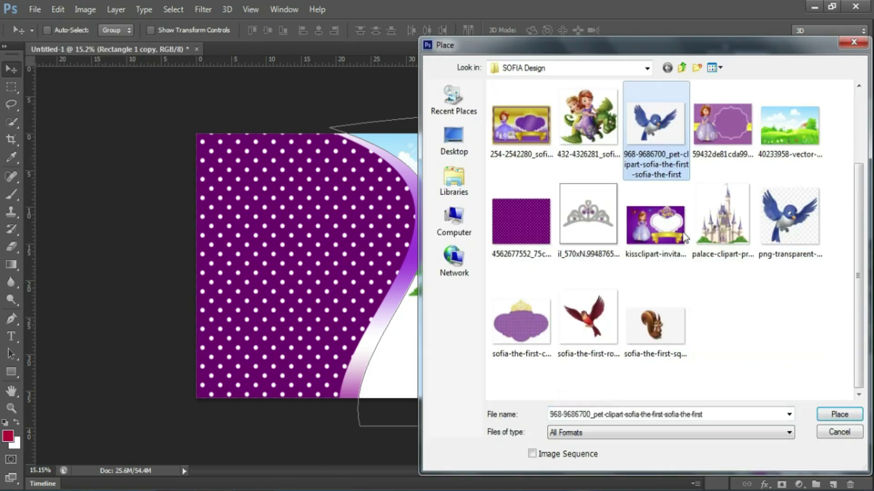
double_click(520, 323)
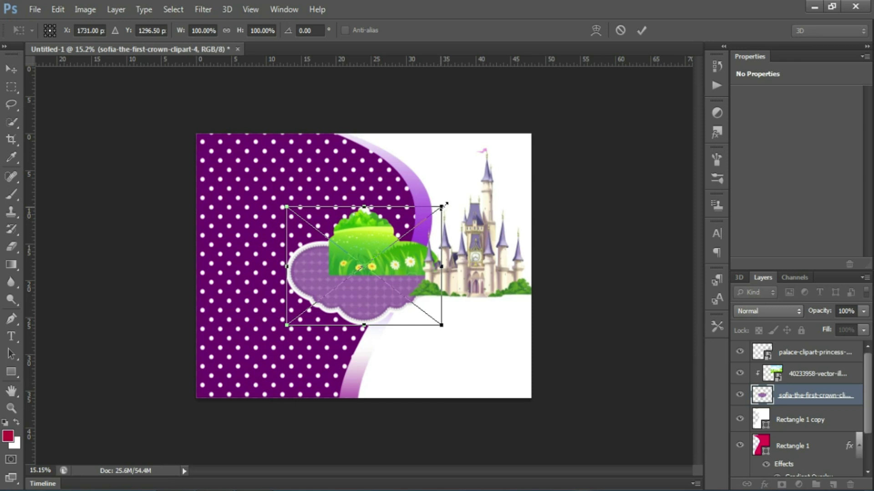
left_click_drag(446, 204, 488, 176)
left_click_drag(394, 249, 346, 251)
key("Return")
Move the crown label layer to the top and re-clip the landscape to the white shape
left_click_drag(814, 395, 799, 357)
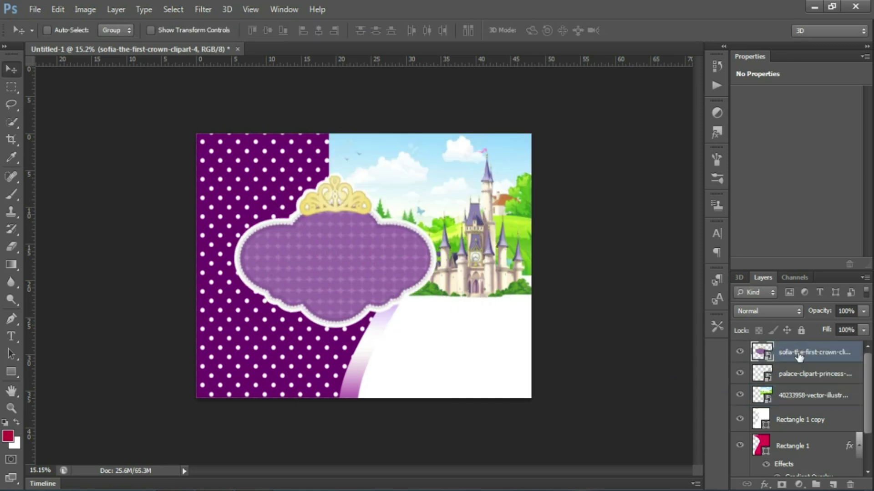
left_click(790, 375)
key("ctrl+alt+g")
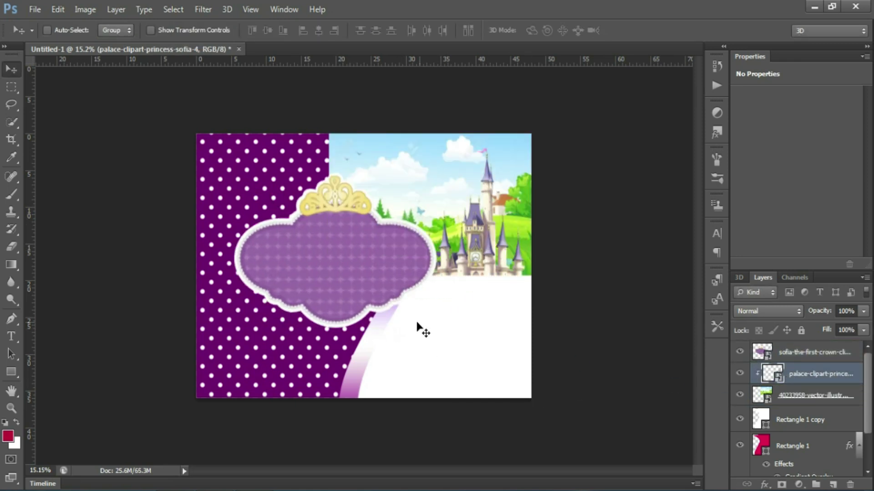
key("ctrl+alt+g")
left_click(804, 396)
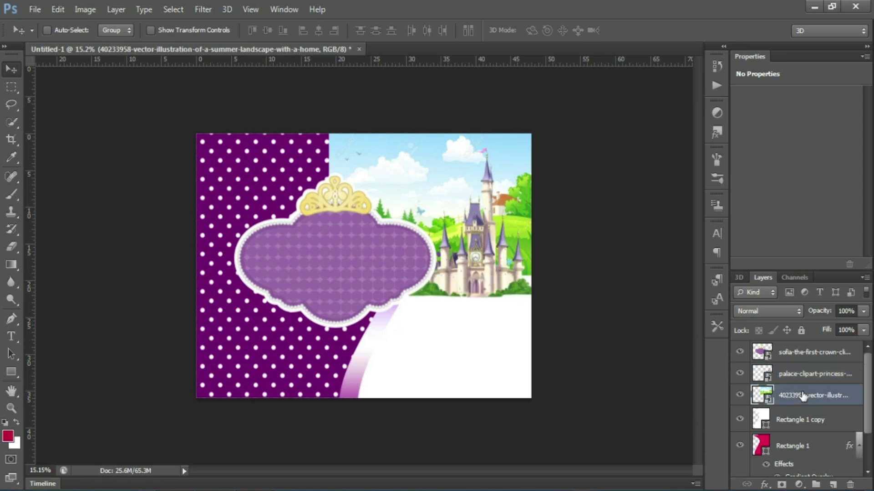
key("ctrl+alt+g")
Enlarge the crown frame further and raise it higher on the banner
left_click(331, 245, "ctrl")
key("ctrl+t")
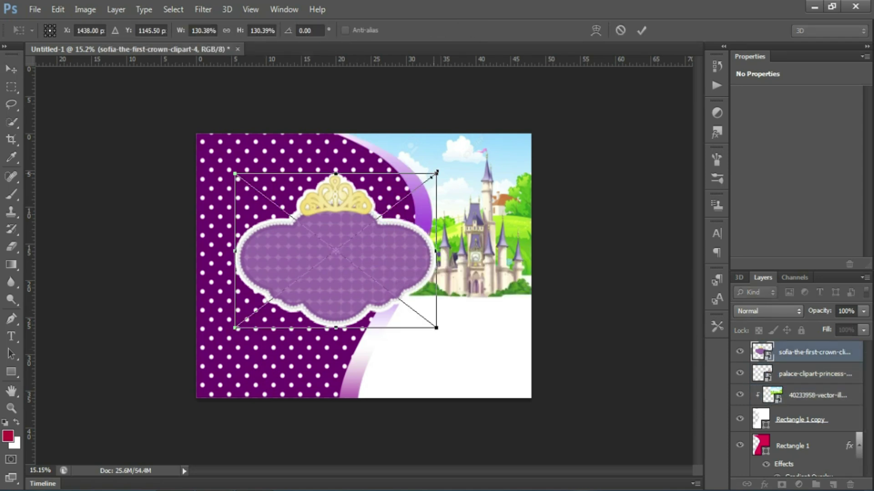
mouse_move(360, 259)
left_mouse_down()
mouse_move(383, 237)
mouse_move(379, 219)
left_mouse_up()
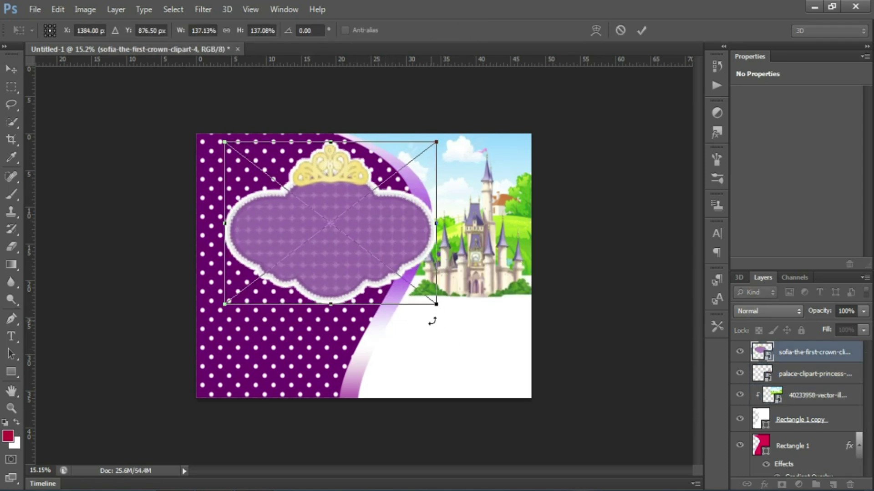
key("Return")
scroll(419, 304, "up", 1)
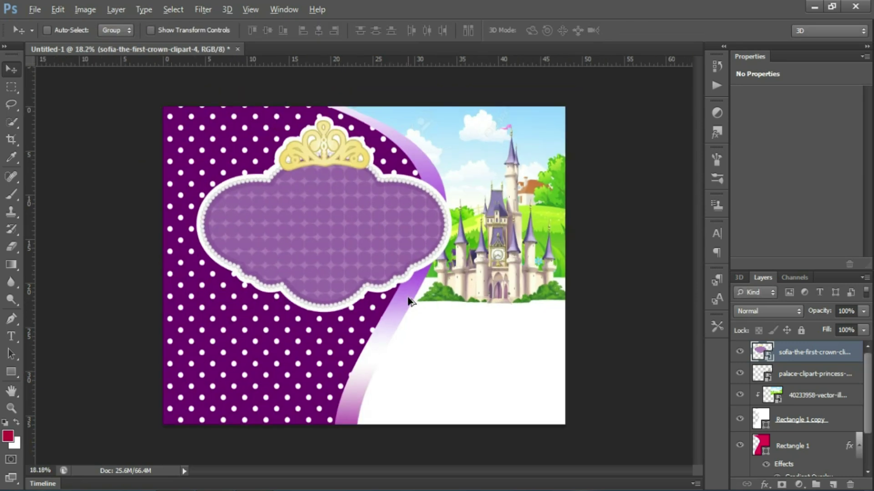
left_click(35, 9)
Open big.jpg from the birthday folder, zoom in on the girl's feet, and switch to the Pen tool
left_click(39, 45)
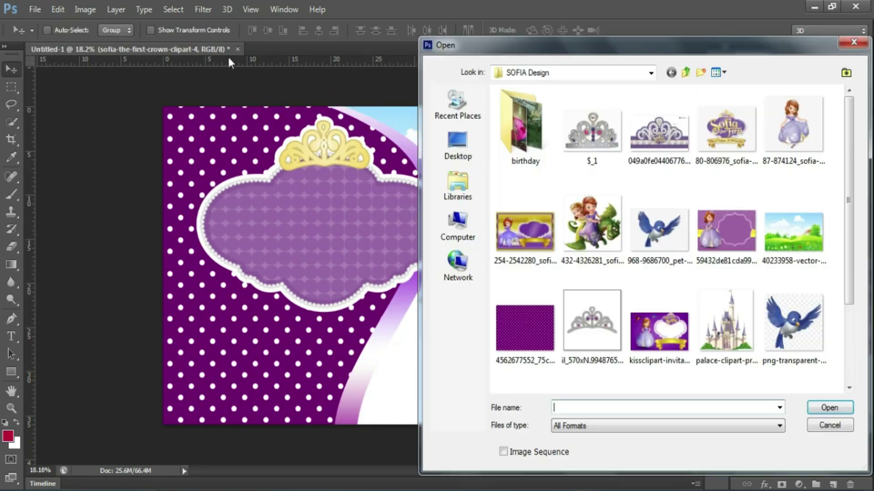
double_click(524, 135)
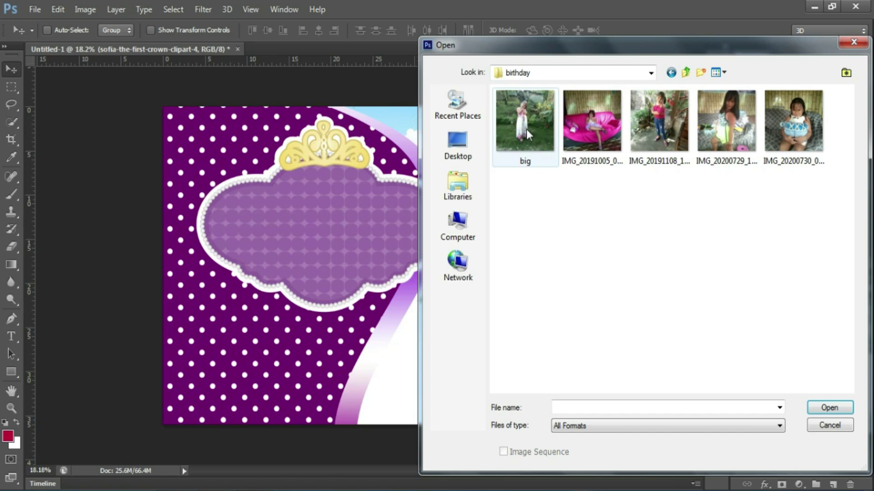
double_click(526, 129)
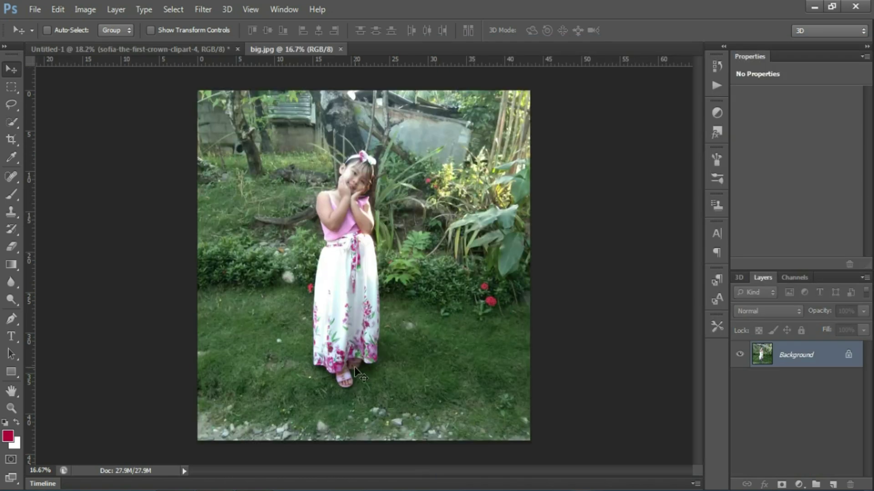
scroll(356, 369, "up", 4)
scroll(359, 366, "up", 4)
key("p")
scroll(370, 362, "down", 3)
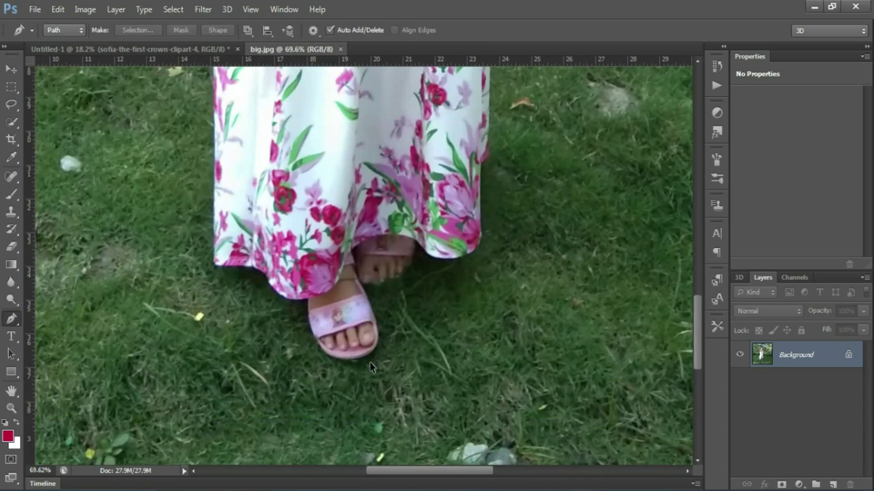
scroll(370, 363, "up", 4)
Trace a Pen path from the sandal up the shoulder and hair to the top of the bow
left_click(341, 363)
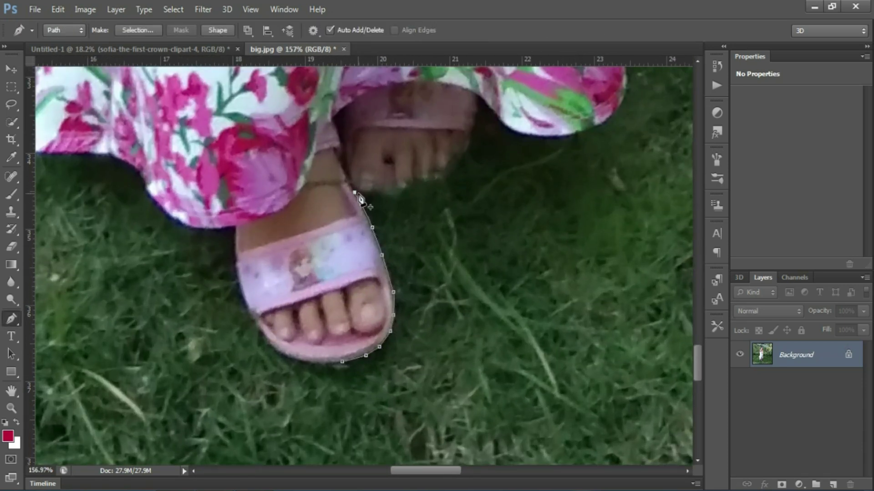
scroll(482, 137, "up", 3)
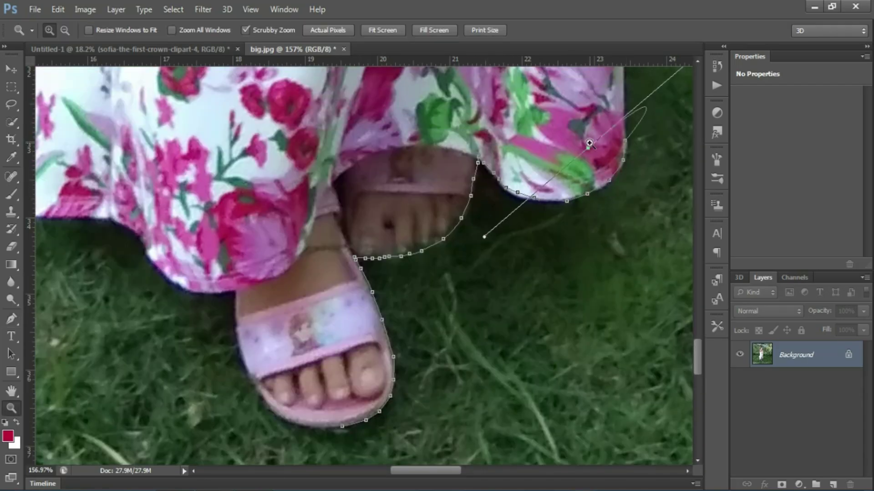
scroll(587, 143, "down", 2)
scroll(605, 223, "up", 3)
scroll(605, 223, "up", 2)
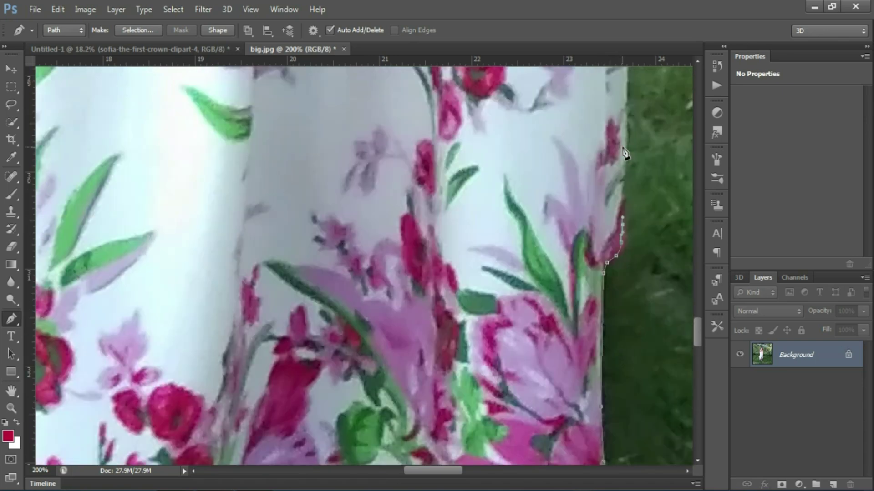
scroll(614, 219, "up", 2)
scroll(621, 213, "up", 2)
scroll(627, 210, "up", 2)
scroll(627, 211, "up", 2)
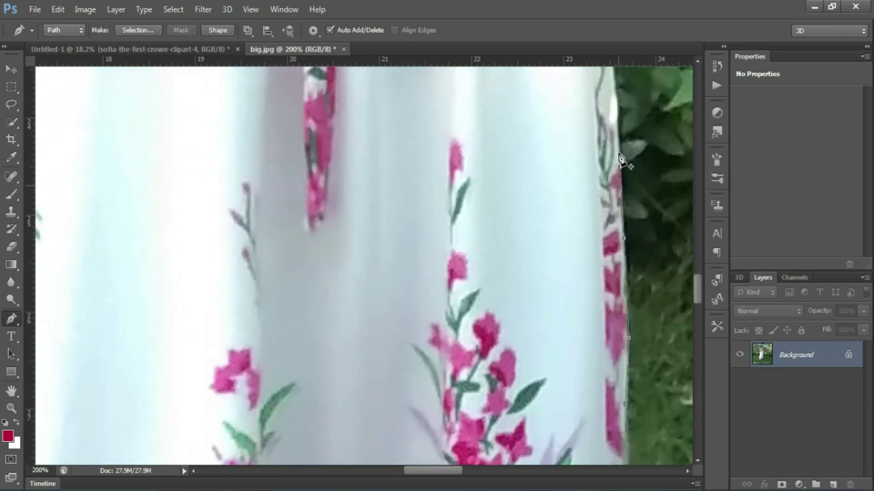
scroll(621, 207, "up", 2)
scroll(610, 228, "up", 2)
scroll(593, 328, "up", 3)
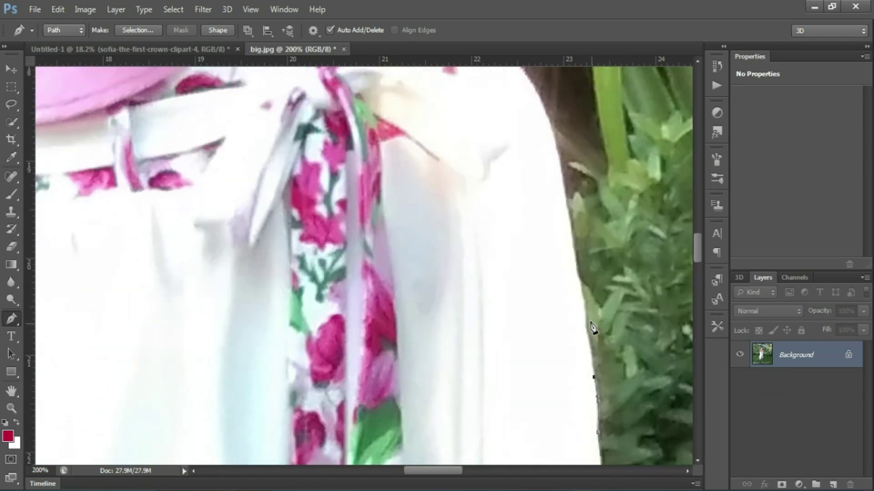
scroll(566, 189, "up", 4)
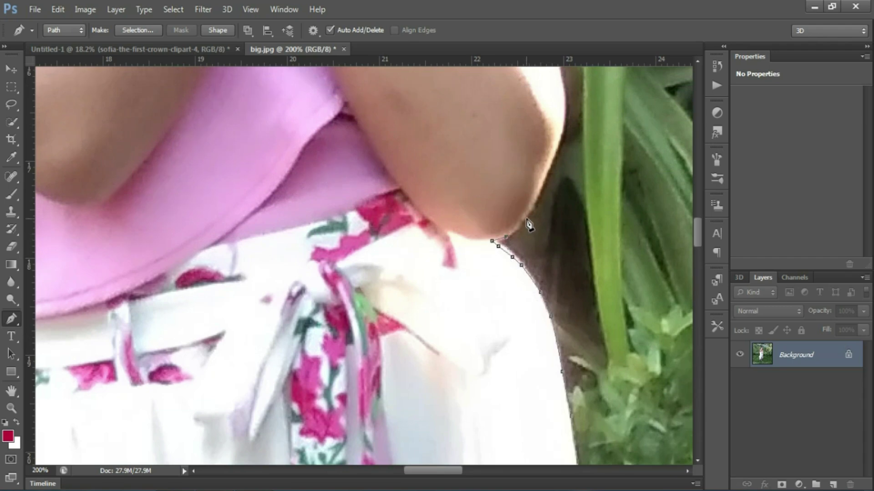
scroll(529, 224, "up", 2)
scroll(563, 173, "up", 5)
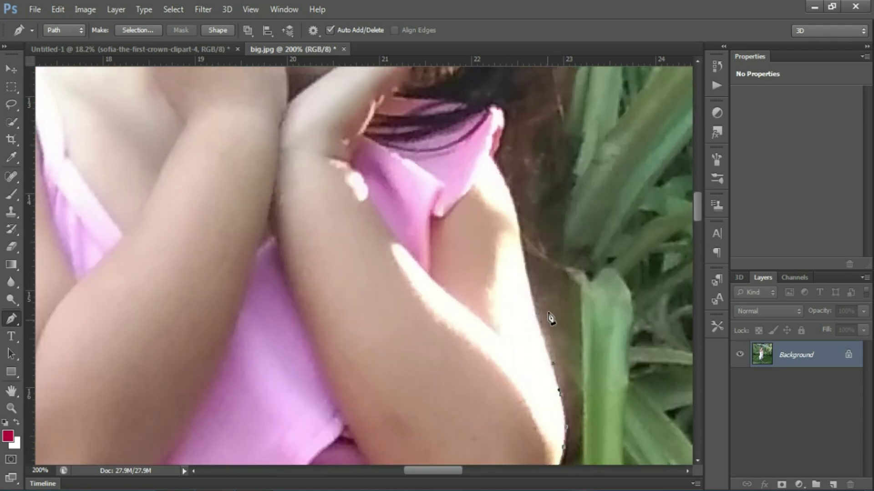
scroll(530, 279, "up", 4)
left_click(500, 362)
left_click(502, 327)
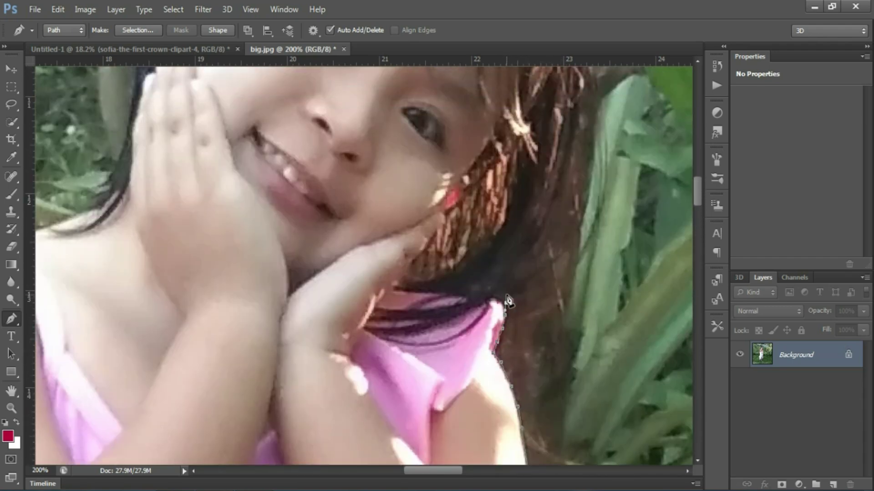
left_click(518, 279)
left_click(537, 252)
left_click(561, 227)
scroll(585, 360, "up", 5)
left_click(586, 353)
left_click(589, 300)
scroll(585, 250, "up", 2)
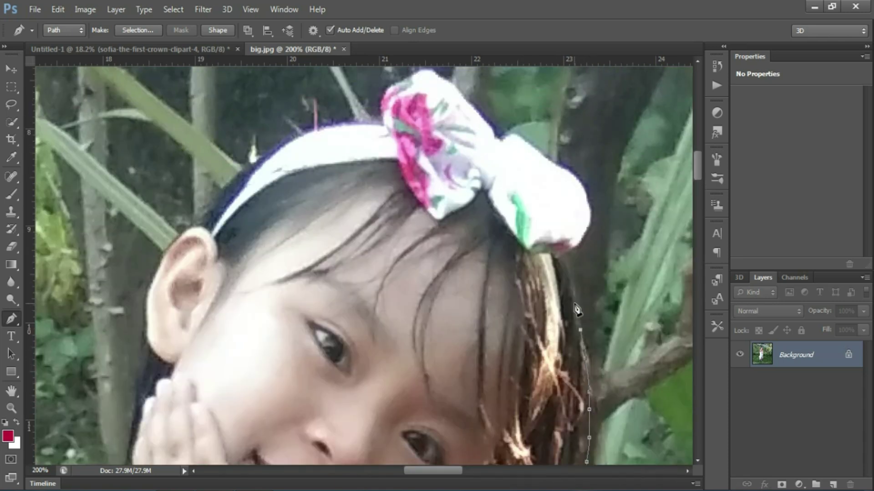
left_click(574, 304)
left_click(560, 260)
left_click(575, 239)
left_click(587, 209)
left_click(549, 160)
left_click(502, 142)
left_click(462, 98)
left_click(436, 78)
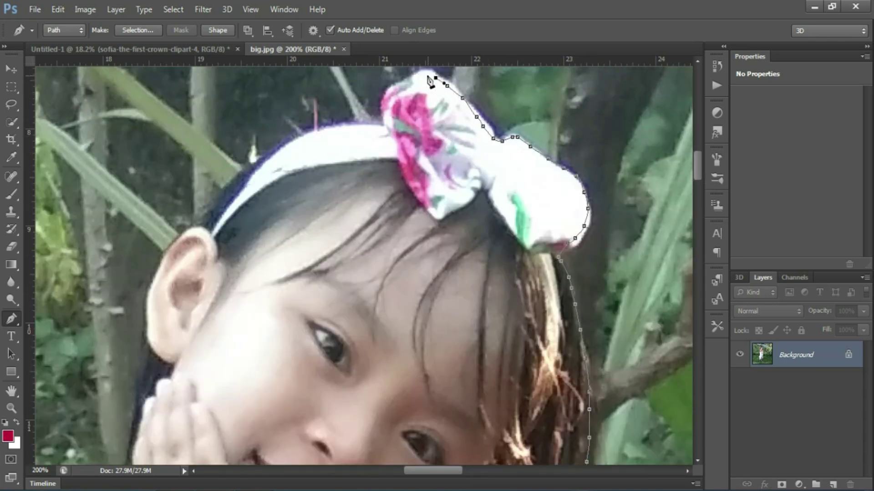
Continue the path along the headband, ear, hair, arm and pink top's left edge
left_click(345, 123)
left_click(309, 128)
left_click(278, 145)
left_click(249, 171)
left_click(224, 197)
left_click(211, 210)
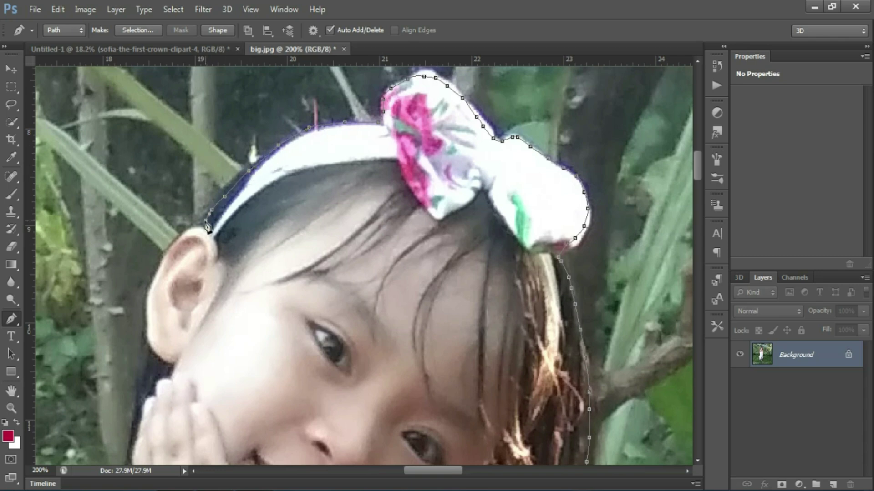
left_click(159, 269)
left_click(148, 306)
scroll(107, 207, "down", 3)
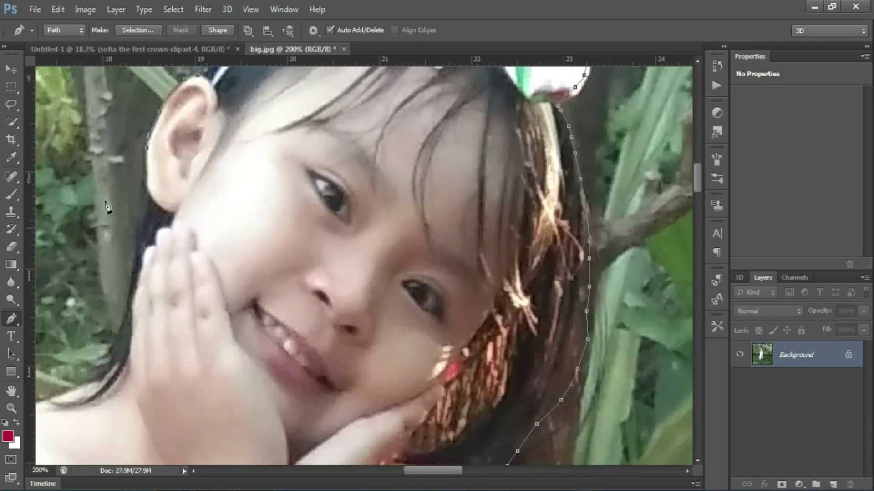
left_click(130, 311)
left_click(118, 346)
left_click(105, 362)
scroll(352, 273, "down", 2)
scroll(352, 273, "left", 4)
left_click(263, 286)
left_click(210, 290)
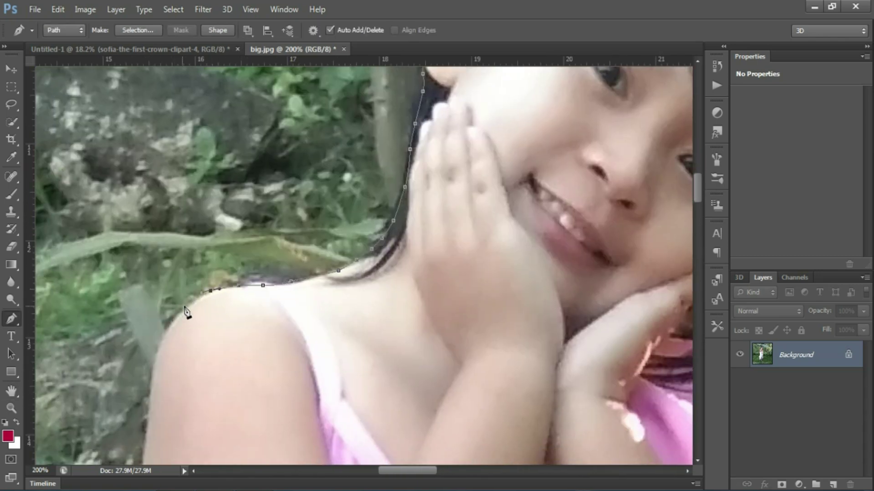
left_click(152, 374)
scroll(150, 318, "down", 5)
left_click(144, 237)
left_click(140, 274)
scroll(146, 267, "down", 1)
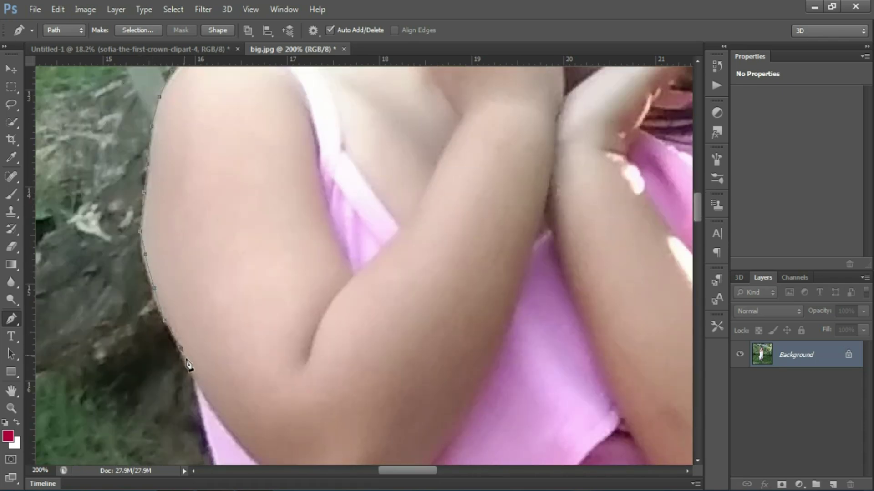
scroll(188, 364, "down", 4)
left_click(207, 193)
scroll(204, 250, "down", 1)
left_click(243, 290)
left_click(278, 367)
left_click(240, 421)
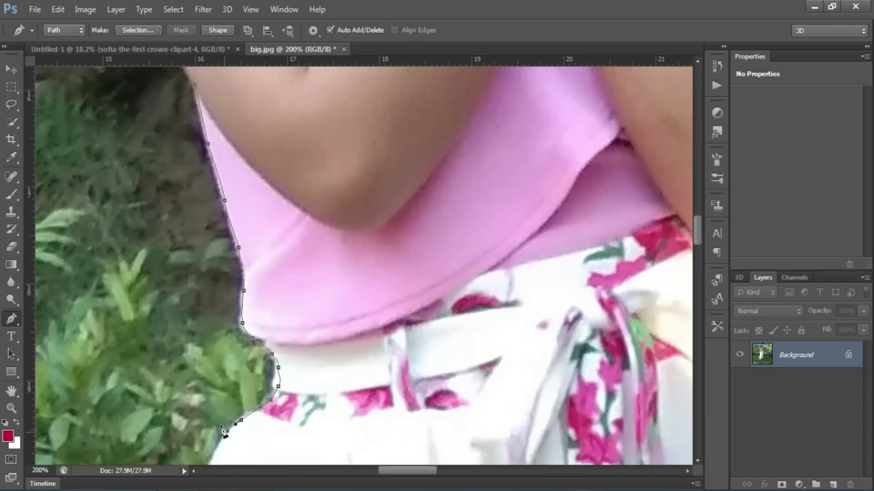
scroll(223, 430, "down", 4)
Trace the path down the white skirt's edge and along the hem to the sandal
left_click(211, 233)
scroll(211, 234, "down", 2)
left_click(134, 296)
scroll(135, 296, "down", 3)
left_click(122, 289)
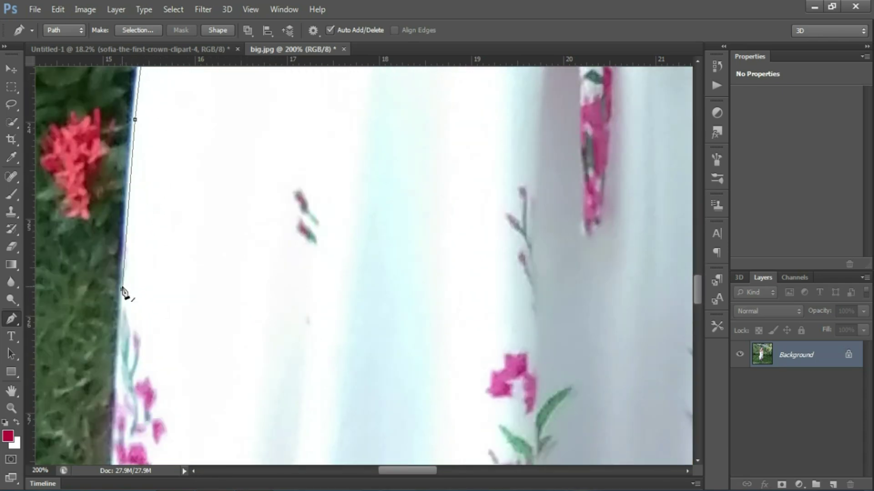
scroll(117, 332, "down", 2)
scroll(117, 316, "down", 2)
scroll(121, 335, "down", 2)
left_click(118, 326)
left_click(131, 355)
left_click(217, 360)
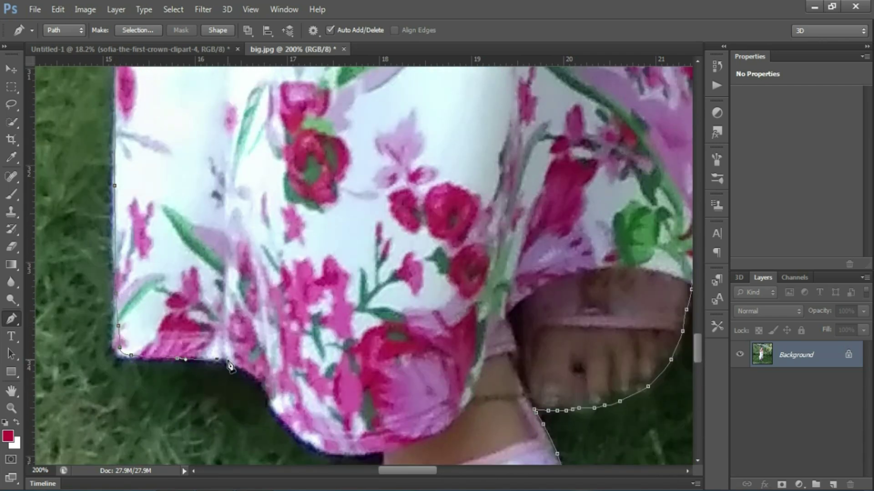
left_click(259, 378)
left_click(272, 390)
scroll(301, 419, "down", 3)
left_click(302, 343)
left_click(333, 354)
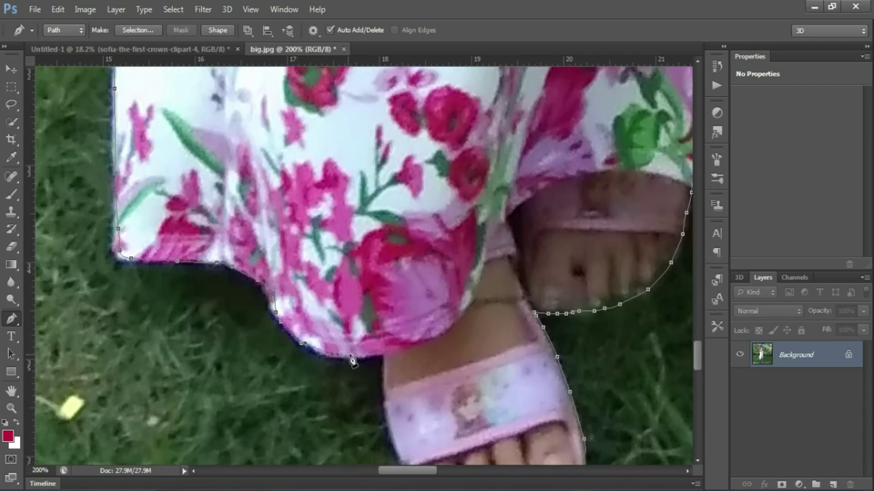
left_click(390, 423)
scroll(396, 400, "down", 3)
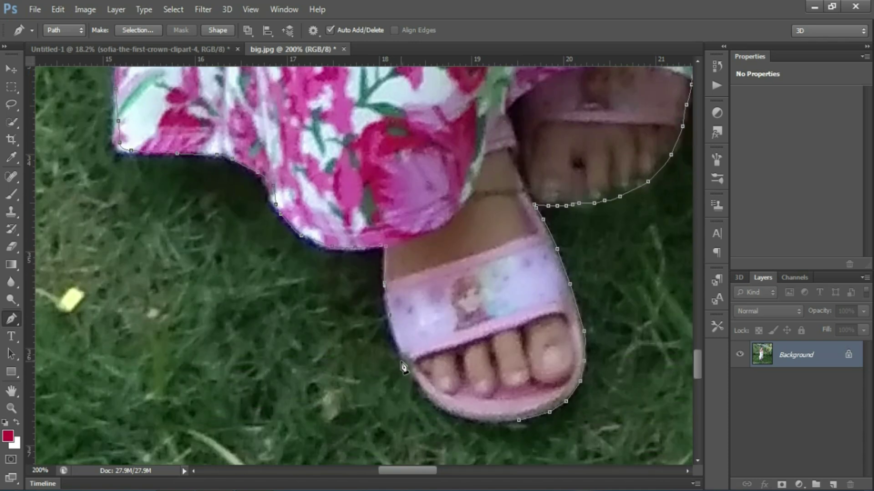
Close the path, make it a selection, and drag the girl onto the banner
left_click(512, 425)
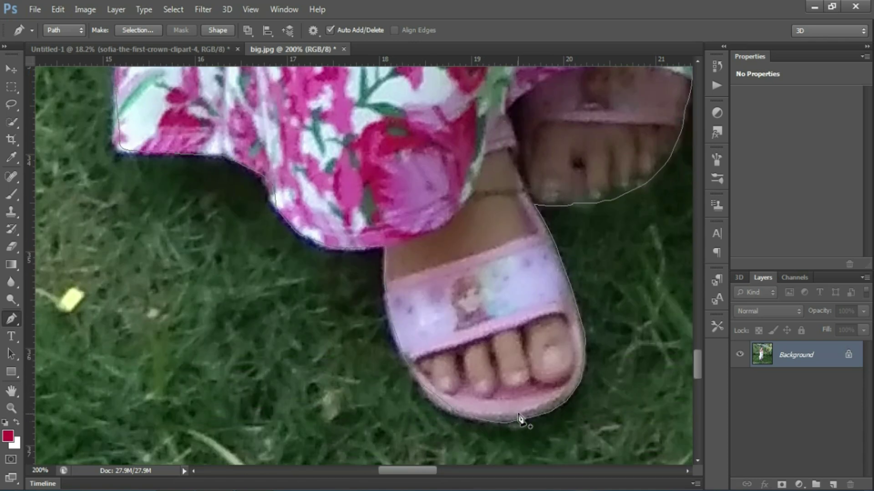
right_click(518, 412)
left_click(569, 157)
left_click(503, 143)
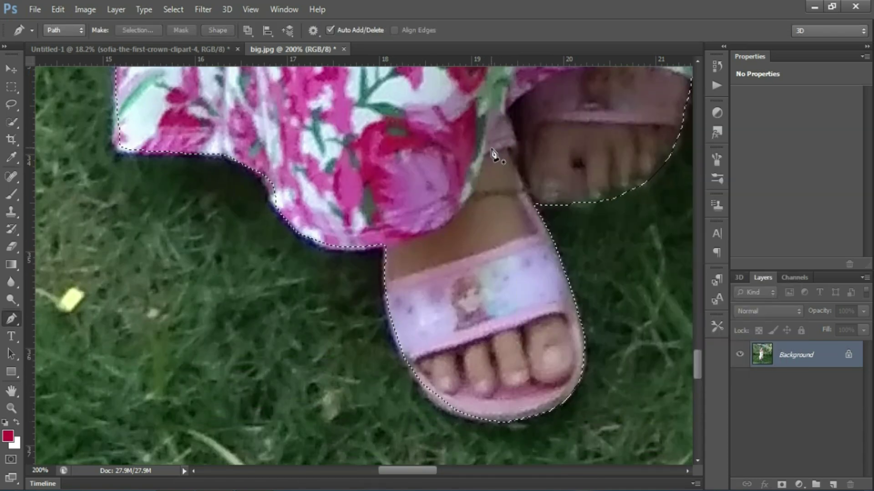
key("v")
mouse_move(492, 152)
left_mouse_down()
mouse_move(367, 294)
mouse_move(389, 291)
mouse_move(445, 322)
mouse_move(404, 332)
left_mouse_up()
Enlarge the girl to about 127% and position her beside the castle
key("ctrl+t")
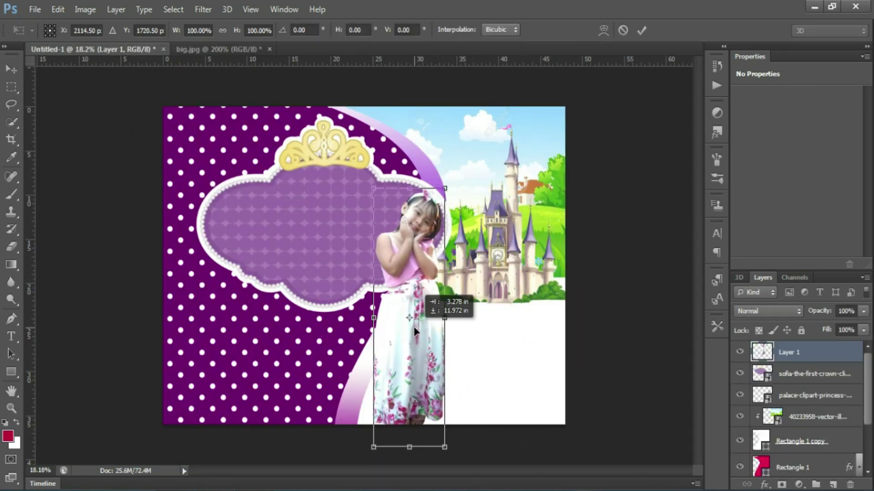
left_click_drag(438, 188, 458, 120)
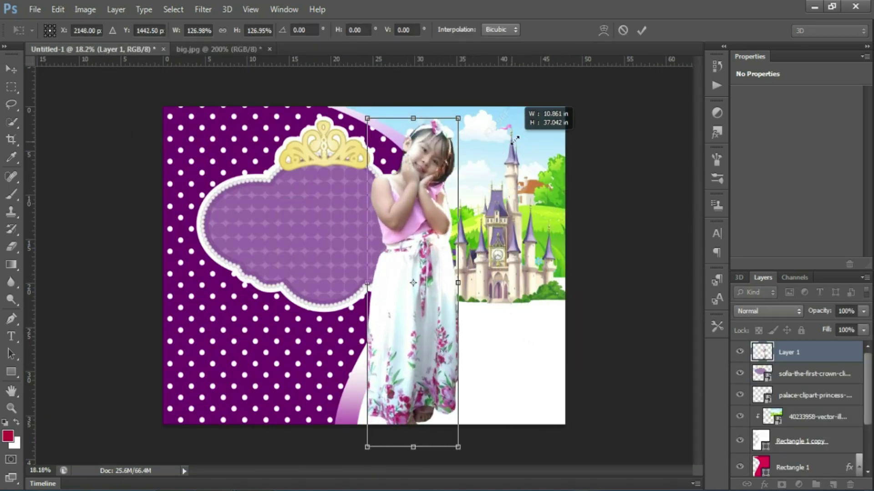
mouse_move(447, 249)
left_mouse_down()
mouse_move(469, 245)
mouse_move(472, 214)
left_mouse_up()
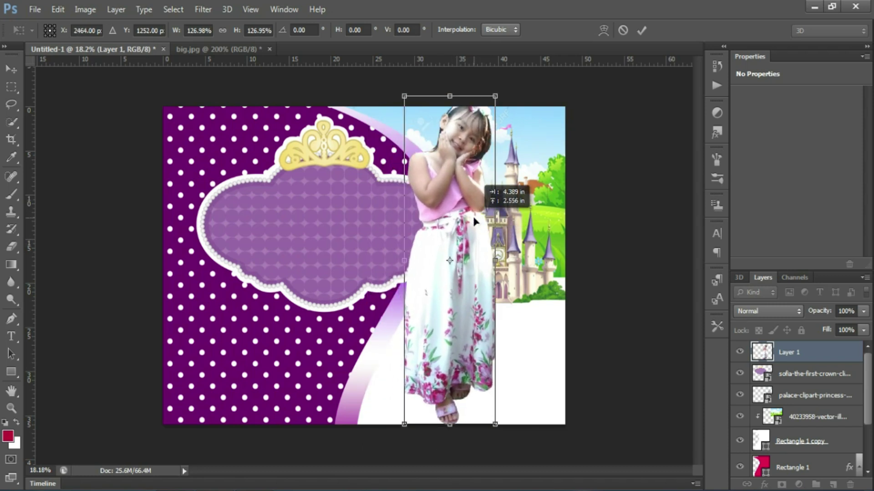
left_click_drag(488, 94, 488, 121)
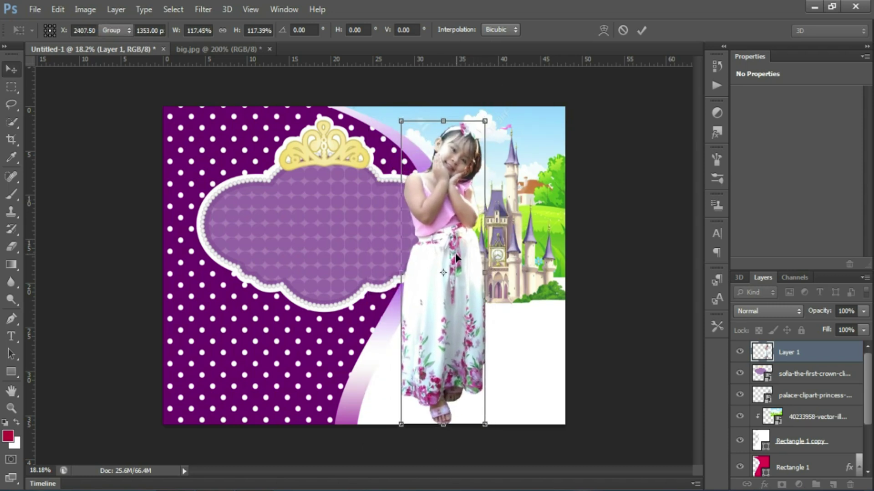
key("Return")
Add a 15 px Outer Glow layer style to the girl
right_click(808, 357)
left_click(583, 76)
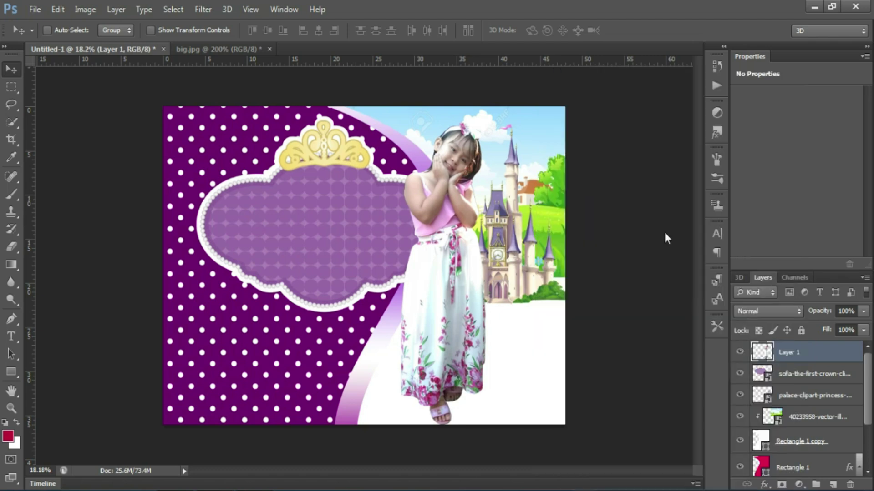
left_click(564, 328)
left_click_drag(693, 282, 703, 282)
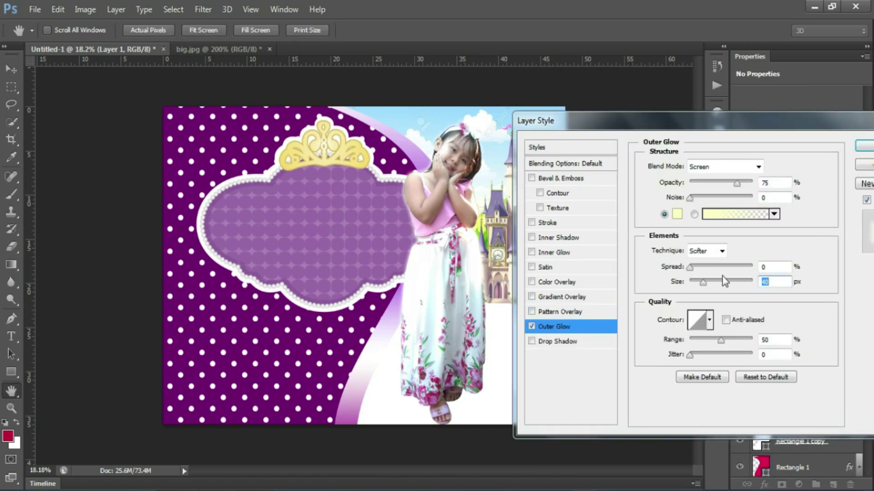
key("Return")
Place the Sofia the First logo, enlarged, at the banner's bottom-right
right_click(472, 352)
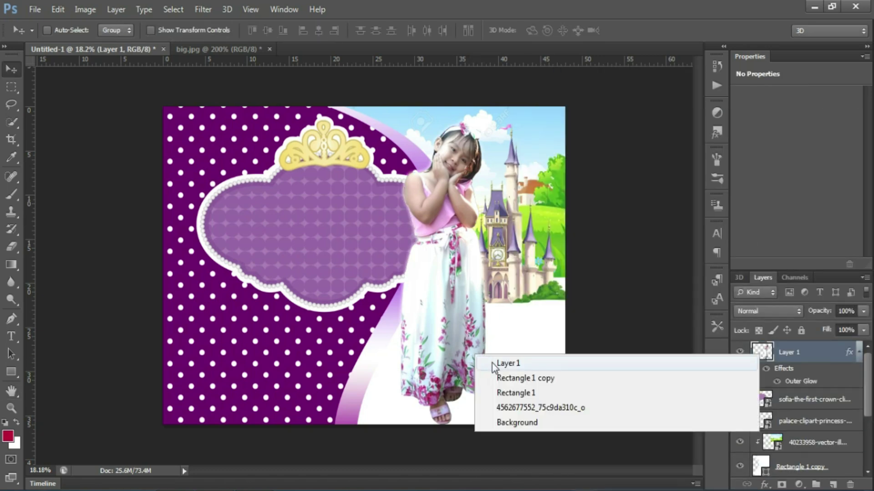
left_click(436, 293)
left_click(34, 9)
left_click(68, 246)
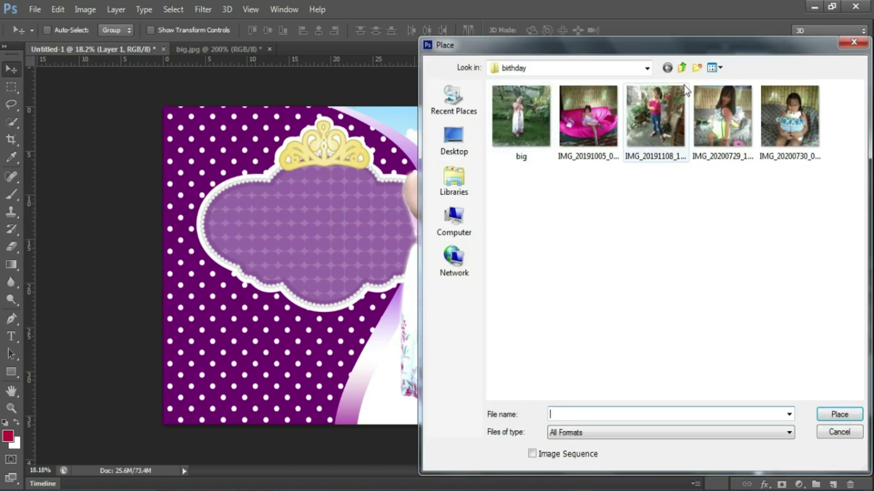
left_click(682, 68)
key("Escape")
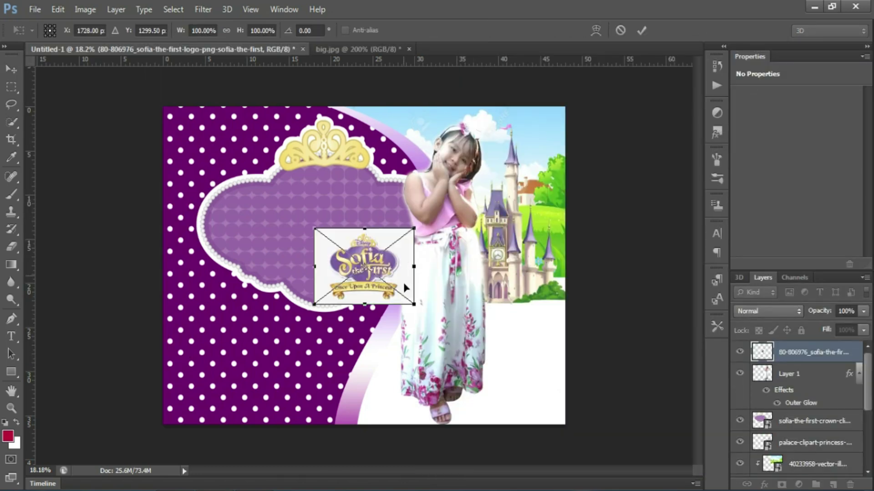
left_click_drag(411, 306, 567, 410)
key("Return")
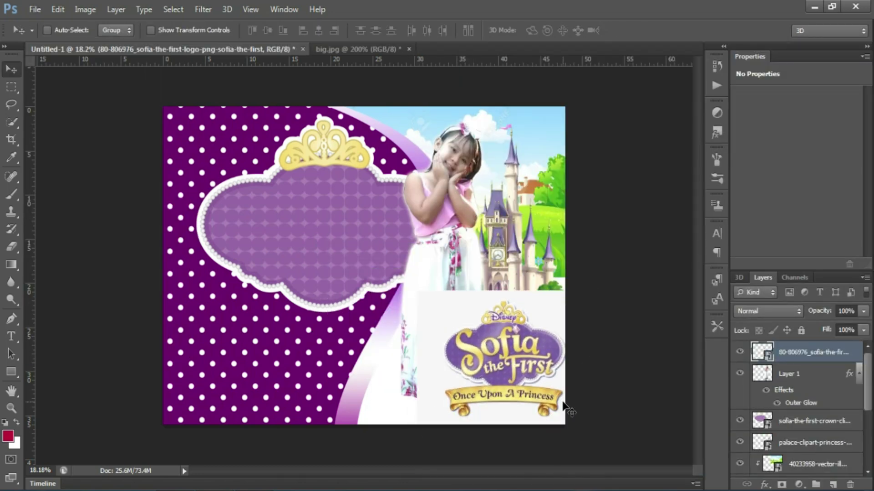
Rasterize the logo and remove its white background with the Magic Eraser
scroll(464, 316, "up", 1)
key("e")
left_click(464, 314)
key("Escape")
right_click(10, 247)
left_click(68, 271)
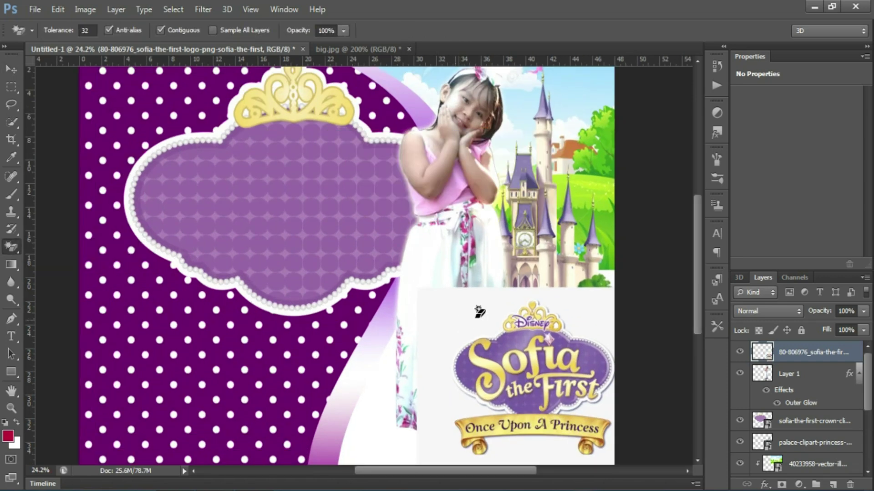
left_click(564, 316)
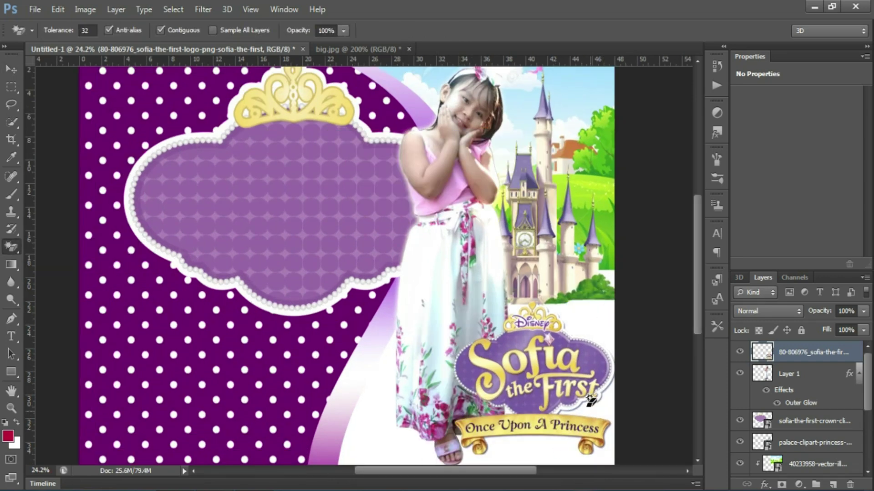
scroll(584, 411, "up", 1)
Shrink the girl's Outer Glow size to nothing
key("v")
right_click(399, 292)
left_click(789, 374)
left_click_drag(849, 373, 849, 351)
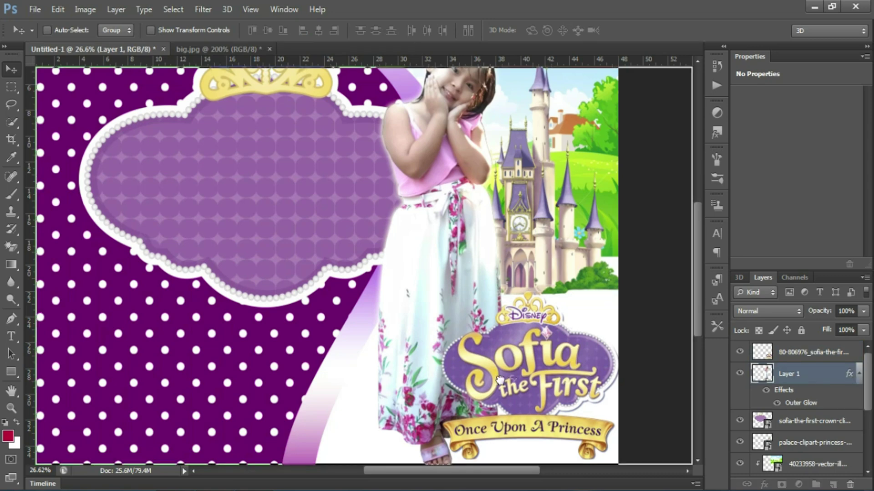
right_click(535, 381)
left_click(535, 381)
double_click(849, 399)
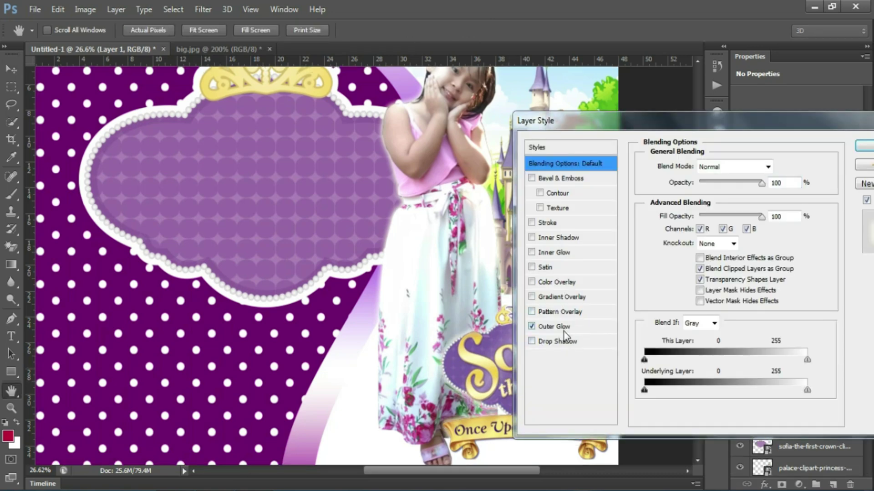
left_click(564, 327)
left_click_drag(692, 282, 689, 283)
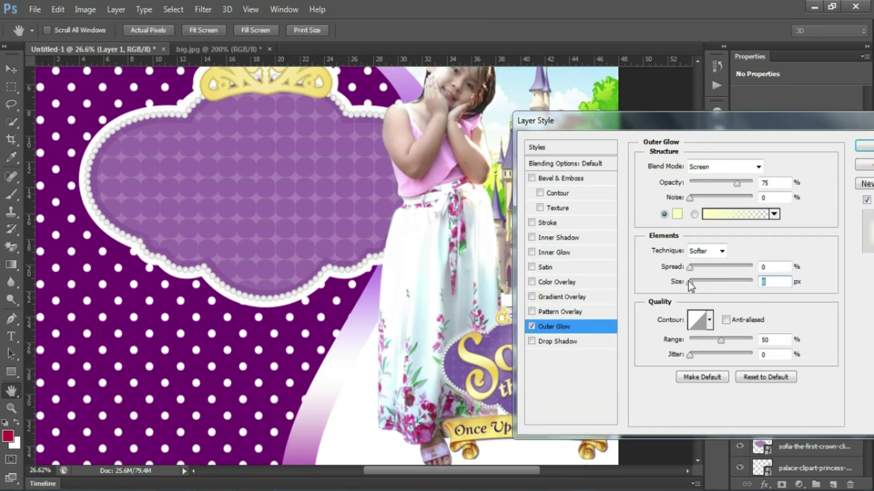
left_click(864, 146)
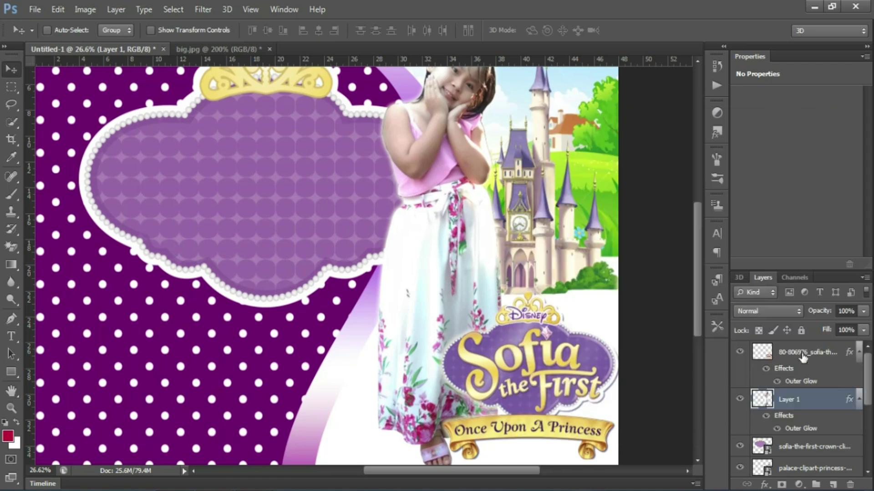
Give the Sofia logo an Outer Glow of 21 px
right_click(517, 363)
left_click(538, 371)
double_click(821, 375)
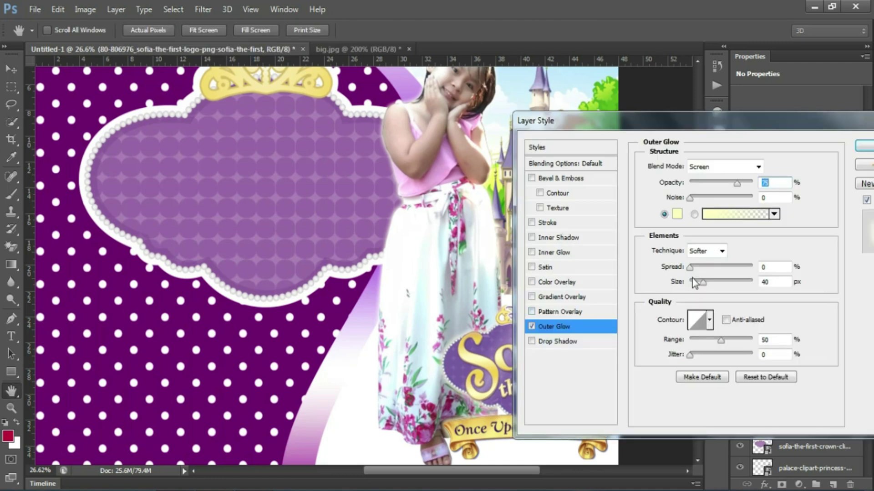
left_click_drag(695, 282, 698, 283)
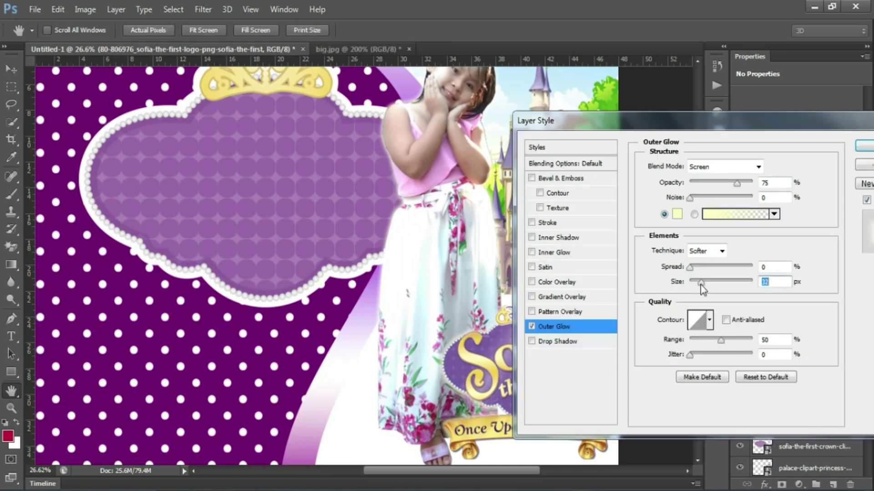
left_click(867, 147)
Nudge the logo down, move the castle down-right, fit the view, and start saving
scroll(533, 370, "down", 1)
right_click(531, 340)
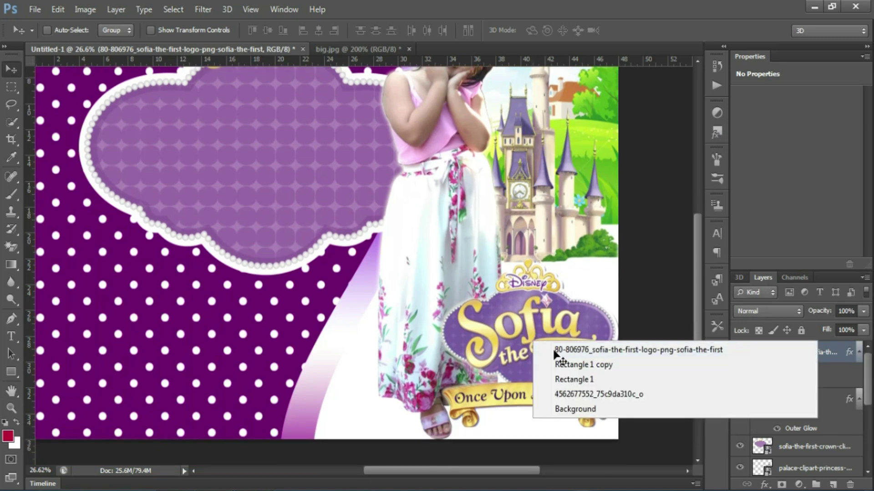
left_click(539, 347)
left_click_drag(552, 353, 553, 359)
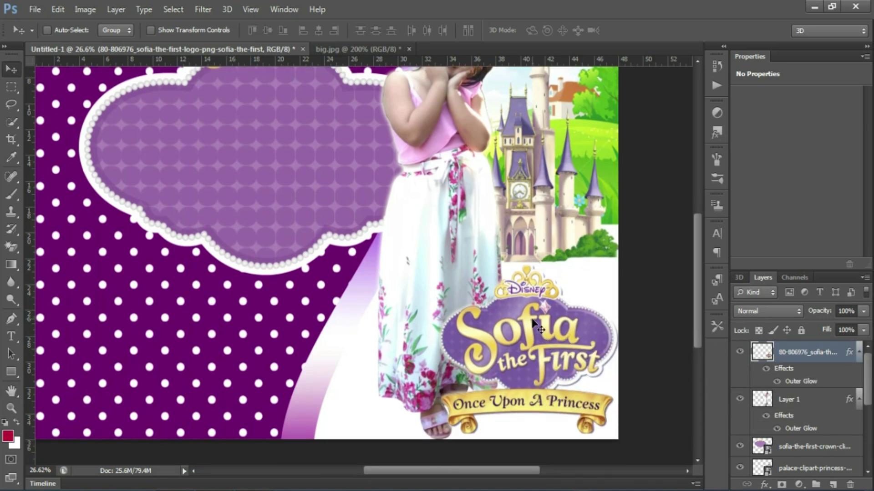
left_click_drag(562, 241, 571, 259)
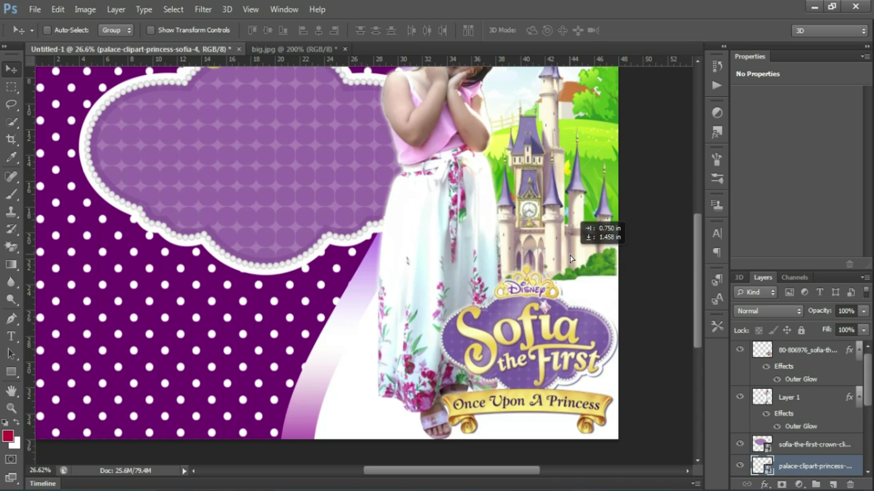
key("ctrl+0")
key("ctrl+s")
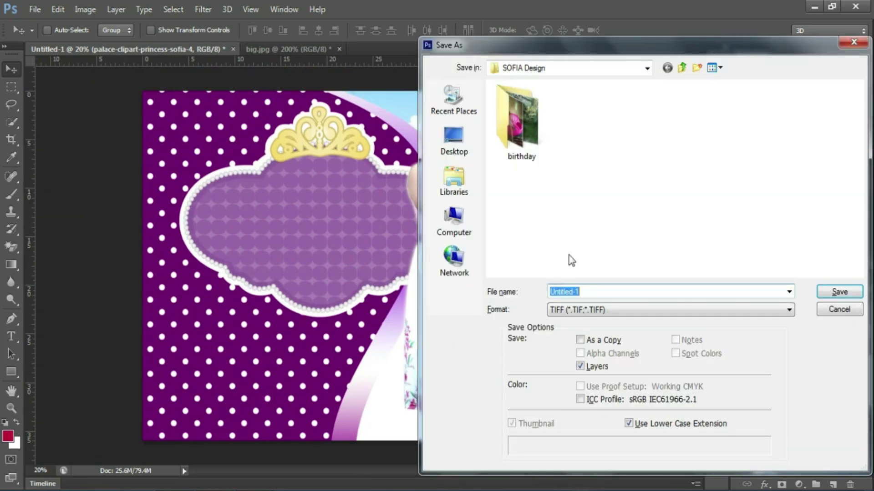
Save the banner as the TIFF Untitled-1.tif and select the castle layer
key("Return")
key("Return")
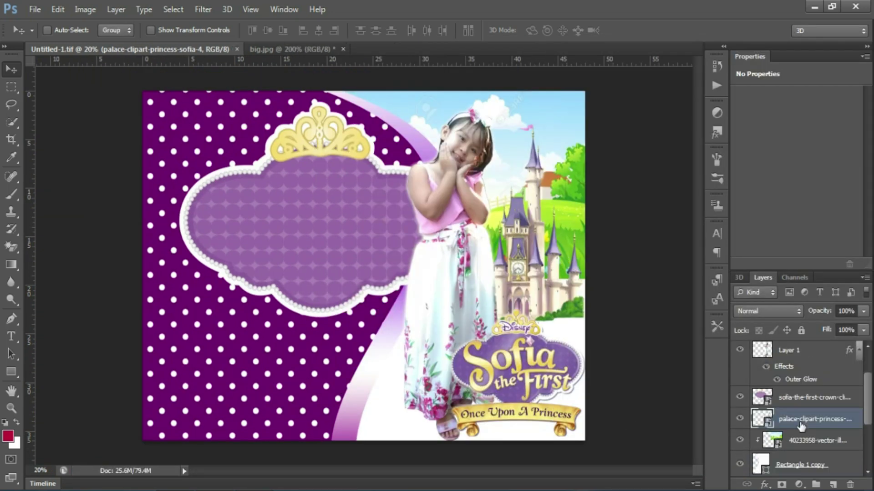
scroll(801, 427, "down", 3)
left_click(814, 353)
scroll(810, 364, "up", 1)
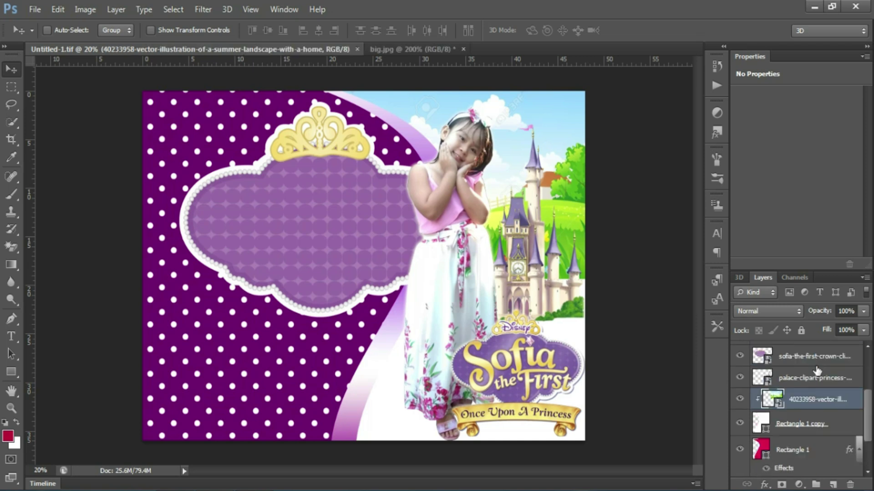
scroll(800, 400, "up", 2)
scroll(801, 405, "up", 2)
scroll(801, 397, "down", 5)
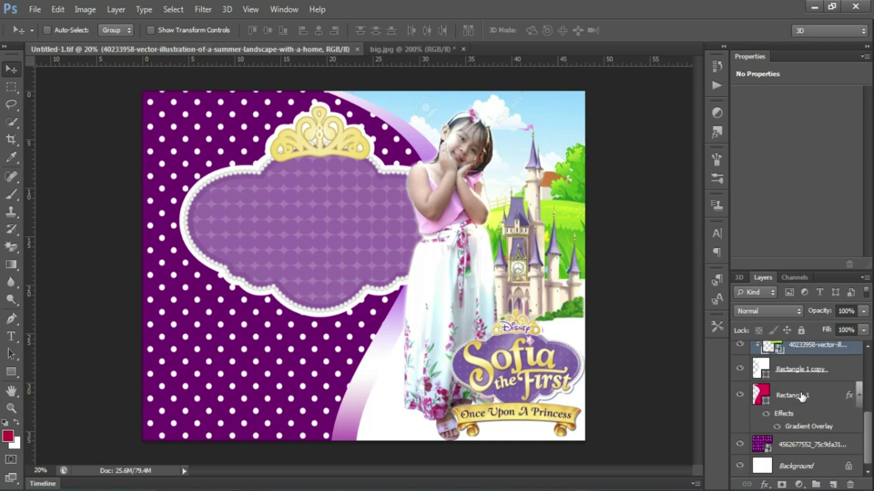
scroll(801, 405, "up", 3)
left_click(799, 419)
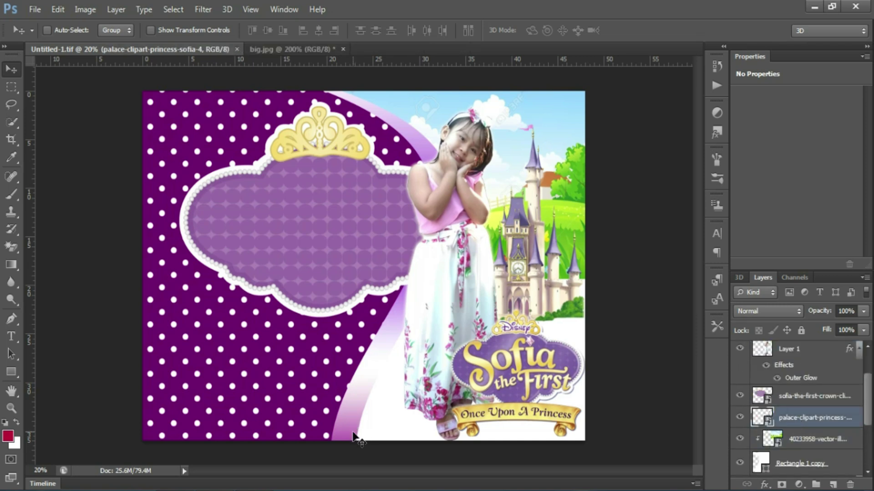
Place the green landscape image, enlarge it, and move its layer beneath the castle
left_click(35, 9)
left_click(82, 228)
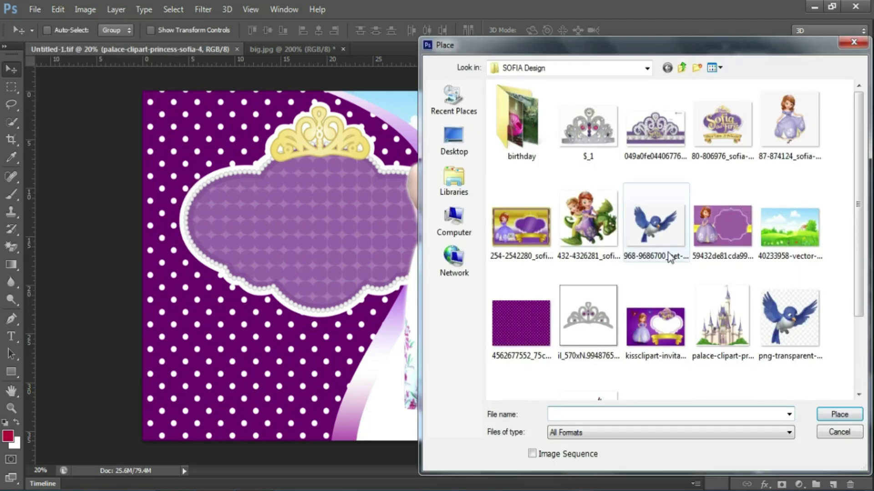
double_click(787, 242)
mouse_move(383, 281)
left_mouse_down()
mouse_move(438, 314)
mouse_move(743, 191)
mouse_move(779, 124)
left_mouse_up()
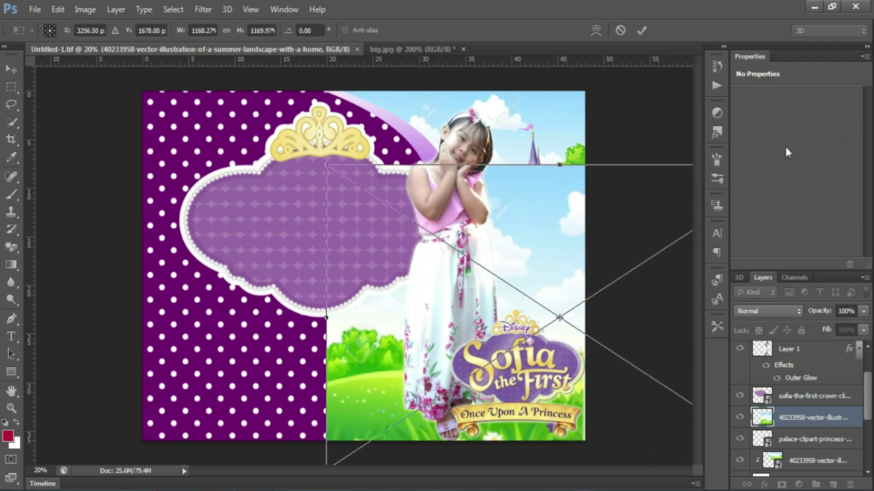
key("Return")
left_click_drag(796, 421, 798, 469)
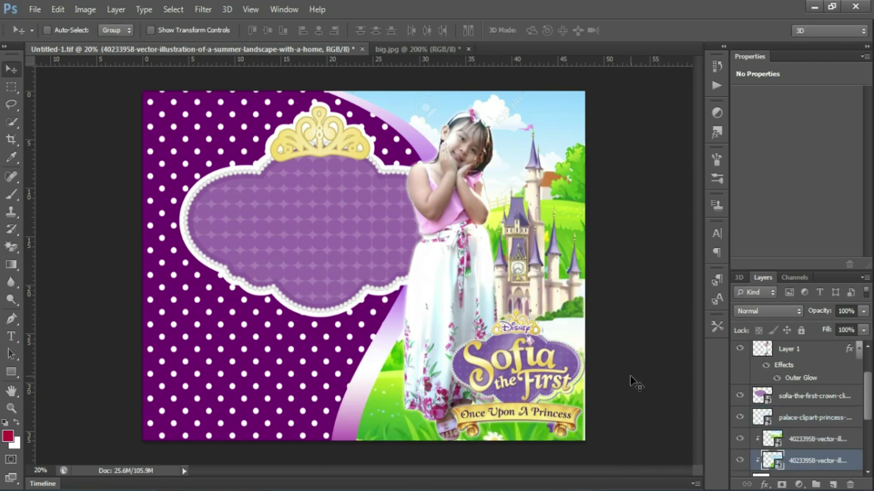
scroll(528, 314, "down", 2)
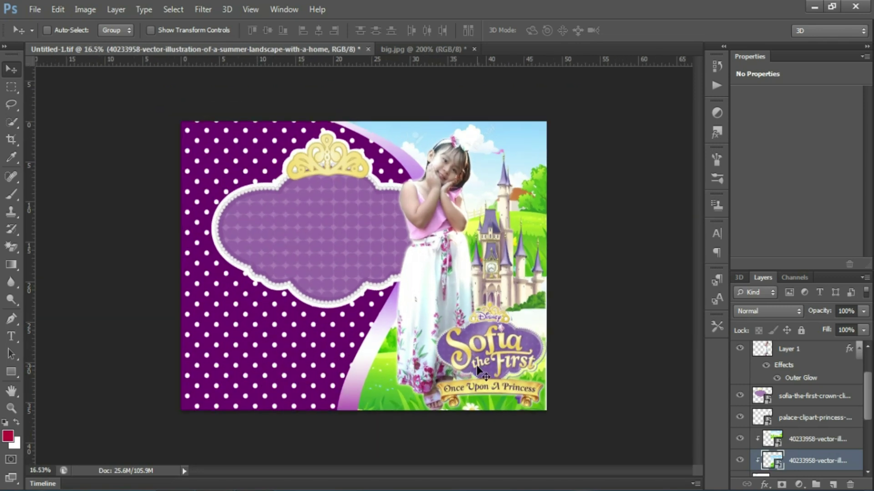
Draw a strip along the bottom, filled with the background purple, above the landscape layers
left_click(11, 372)
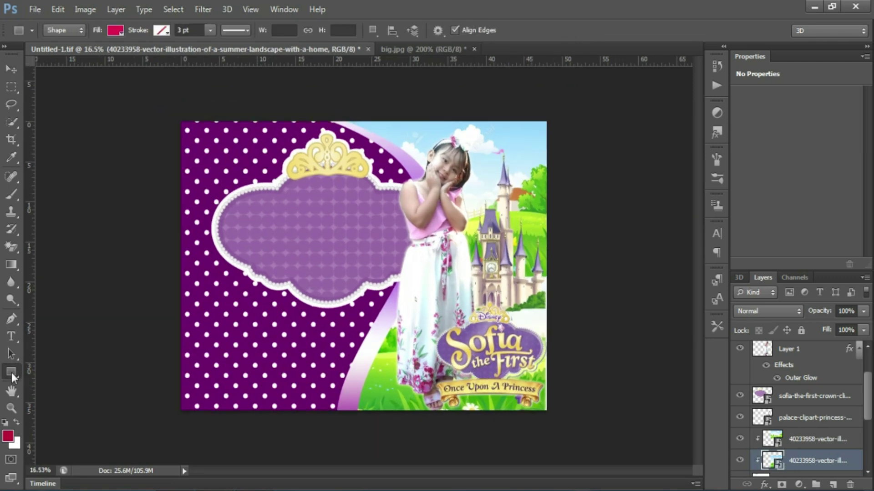
left_click(115, 30)
left_click(176, 56)
left_click(391, 161)
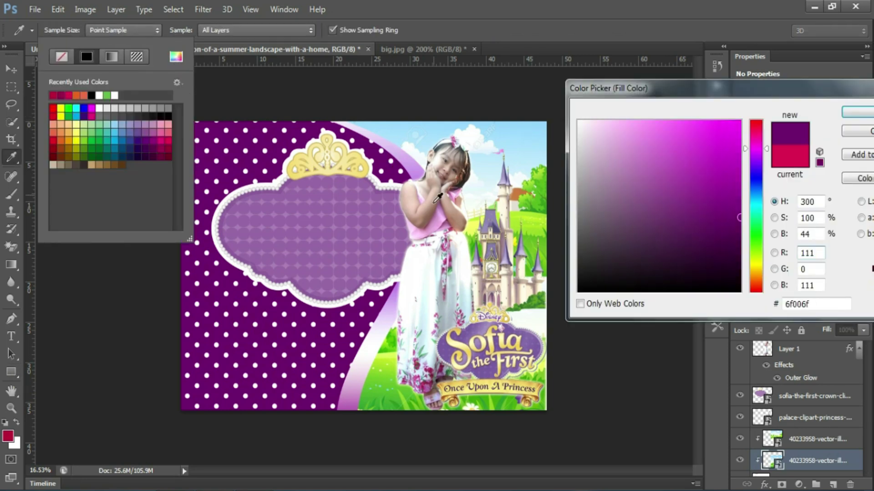
left_click(736, 210)
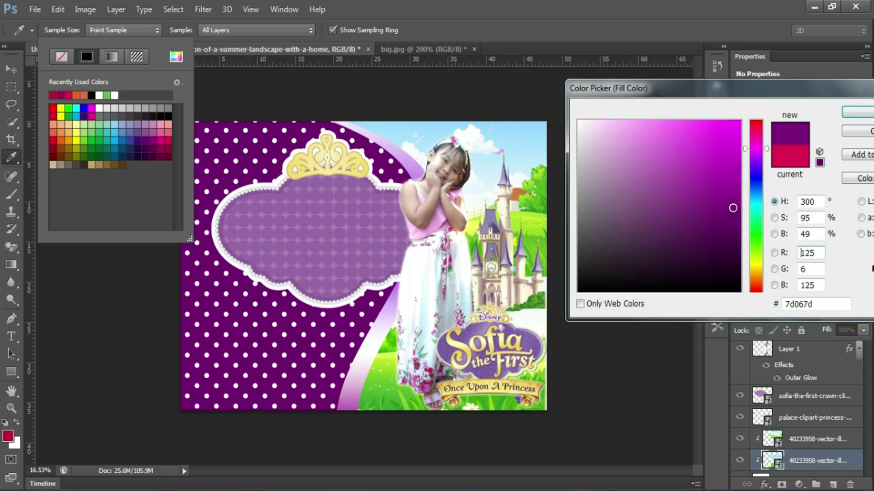
key("Return")
left_click_drag(171, 367, 558, 417)
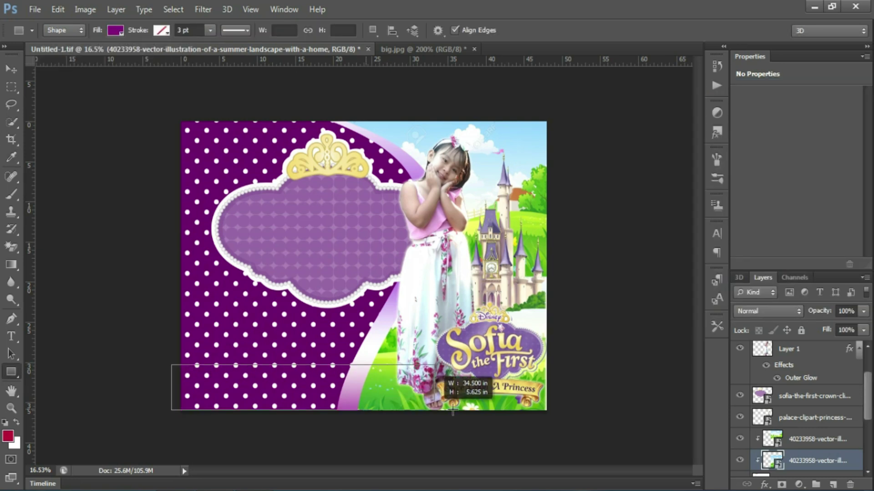
left_click_drag(808, 465, 801, 408)
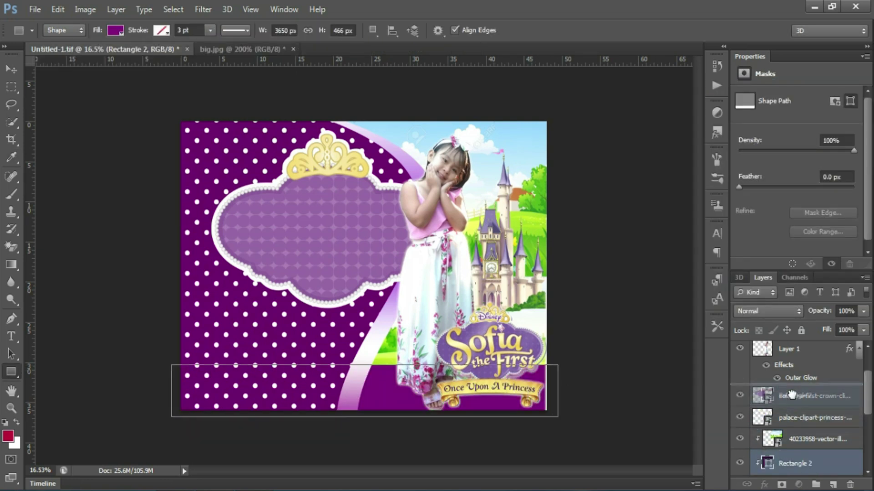
Warp the purple strip so its top edge curves into a wave
key("ctrl+t")
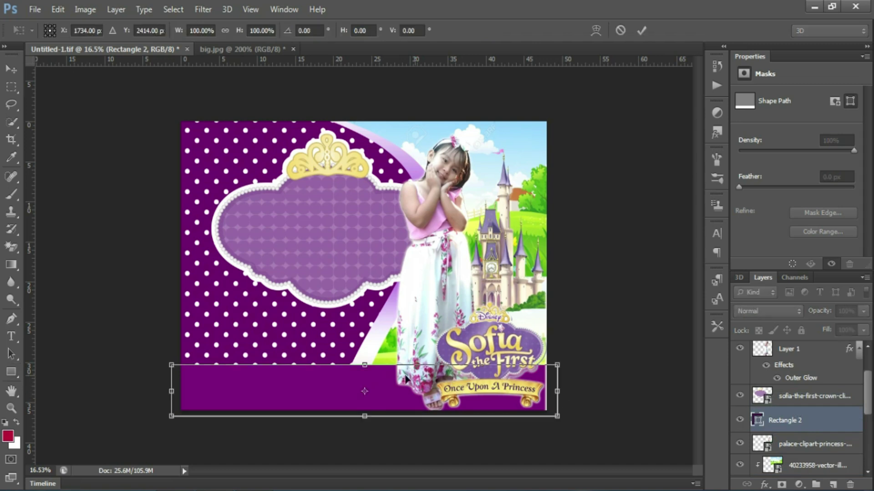
left_click(596, 30)
left_click_drag(289, 364, 290, 398)
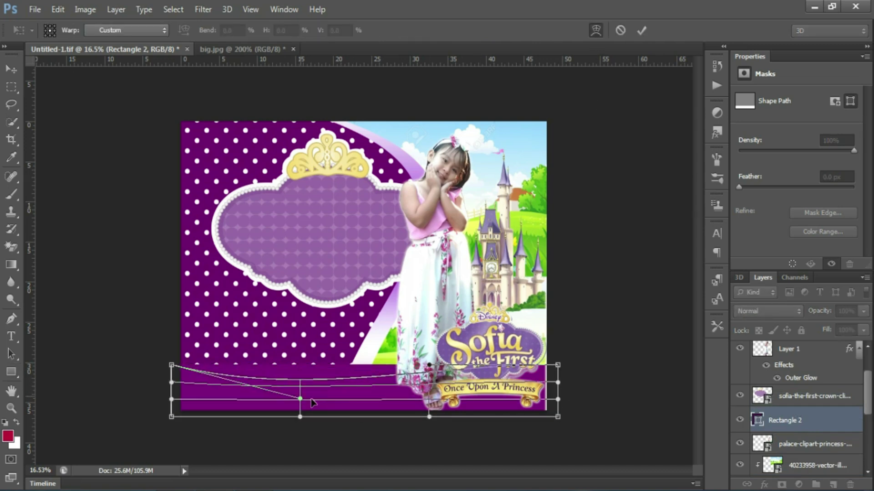
left_click_drag(429, 365, 427, 348)
key("Return")
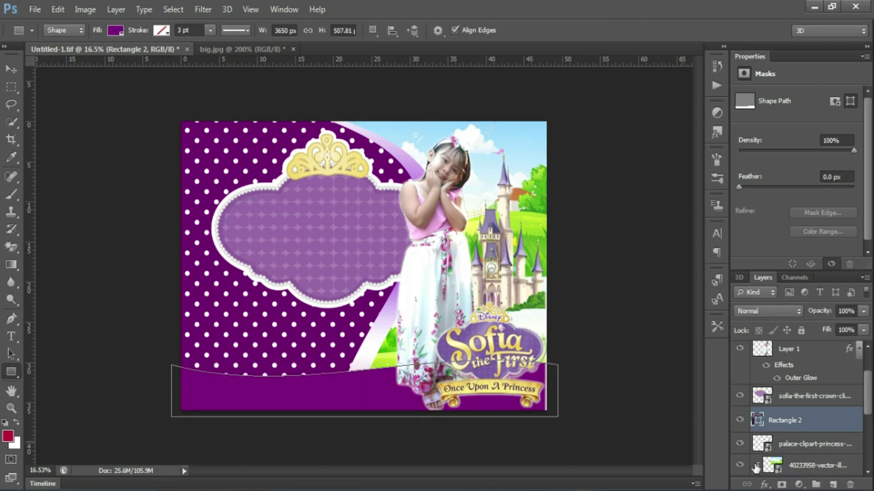
Duplicate the purple wave, place the copy beneath it, and fill the copy white
right_click(802, 425)
left_click(583, 109)
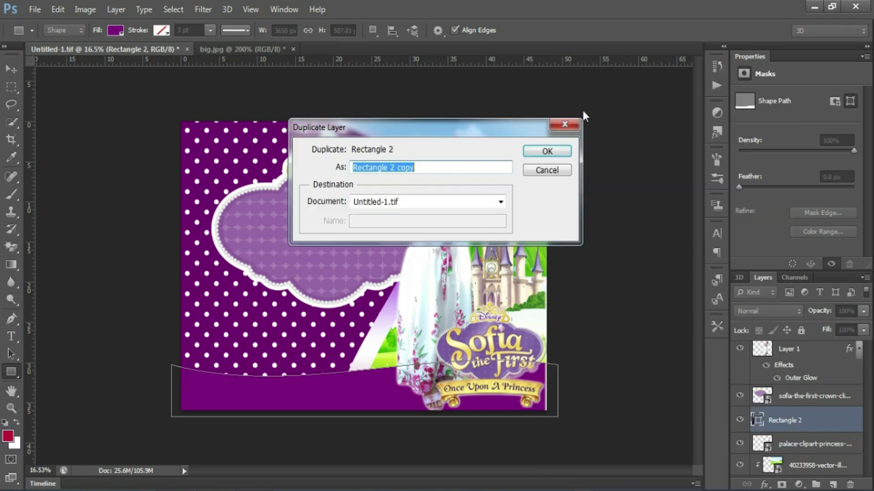
key("Return")
left_click_drag(842, 424, 797, 455)
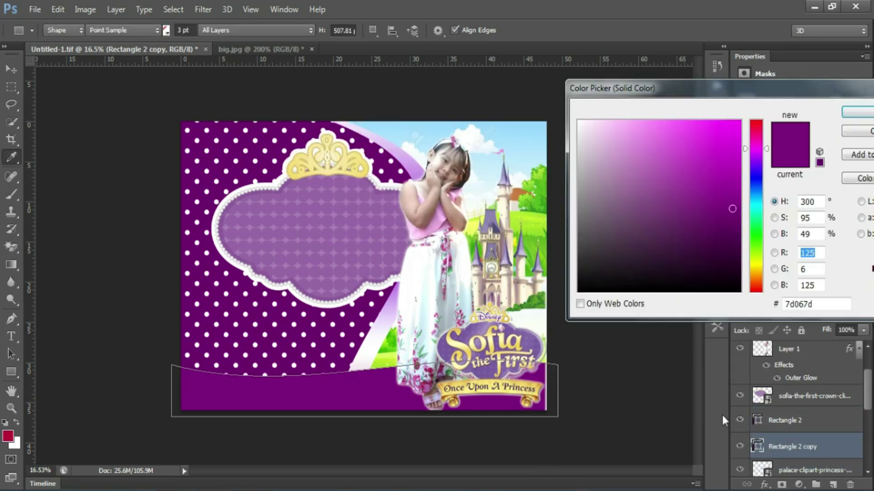
double_click(757, 448)
left_click_drag(637, 159, 1, 96)
left_click(858, 112)
Nudge the white copy upward and tilt it slightly to form a white top border
key("v")
key("shift+Up")
key("shift+Up")
key("shift+Up")
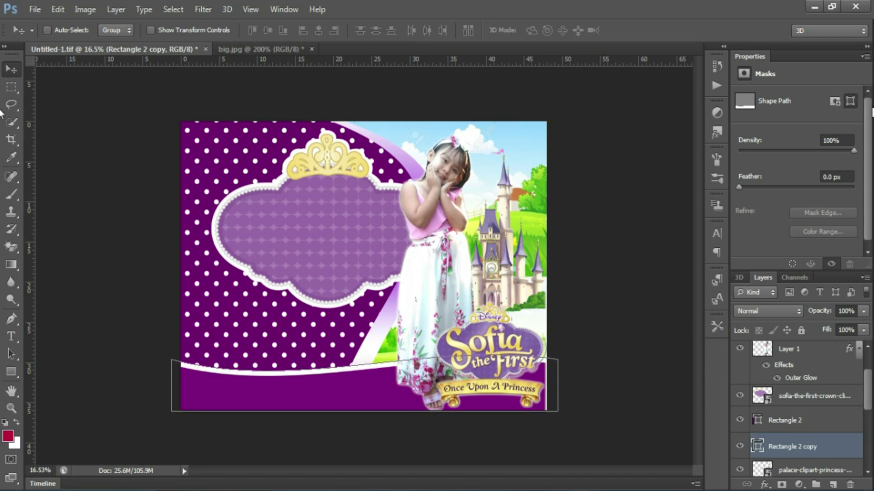
key("ctrl+t")
left_click_drag(594, 371, 593, 367)
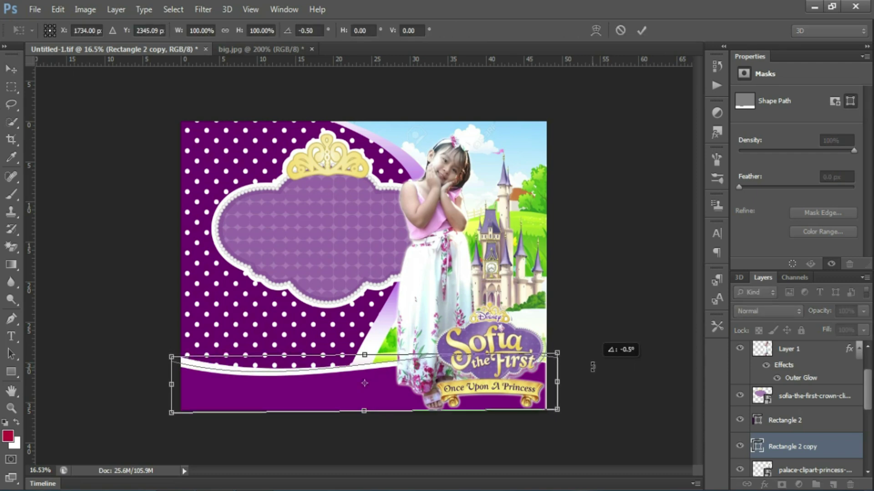
key("Up")
key("Up")
key("Up")
key("Return")
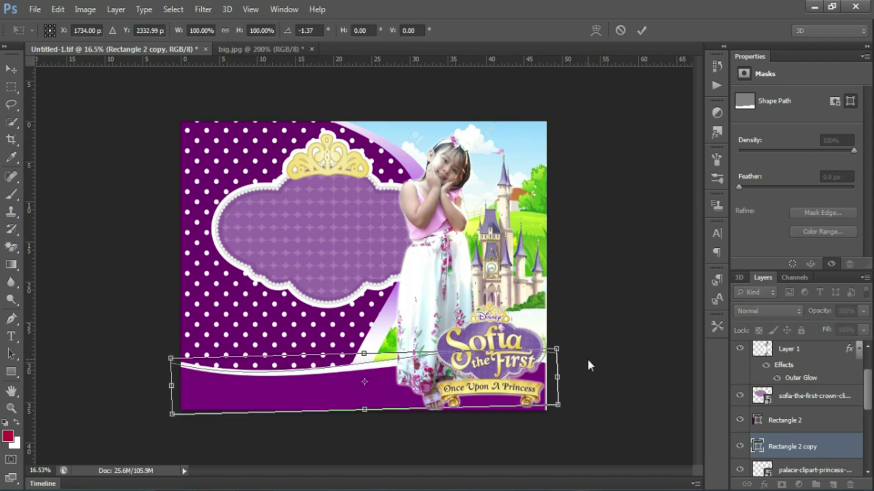
scroll(351, 247, "up", 1)
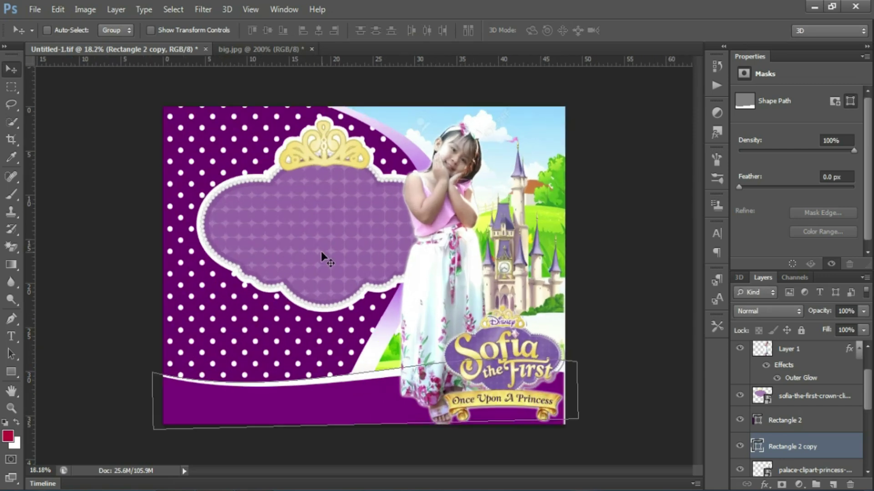
left_click(254, 244, "ctrl")
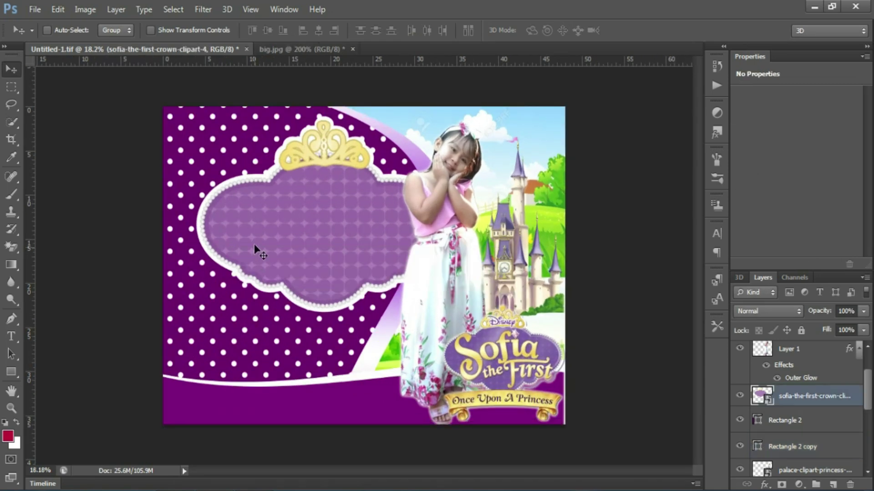
Open the photo of the girl on the sofa from the birthday photos folder
left_click(301, 49)
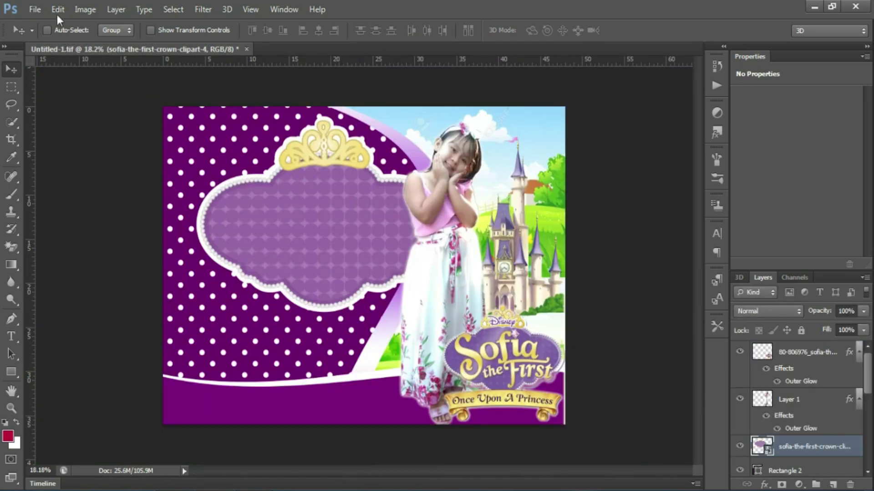
left_click(35, 9)
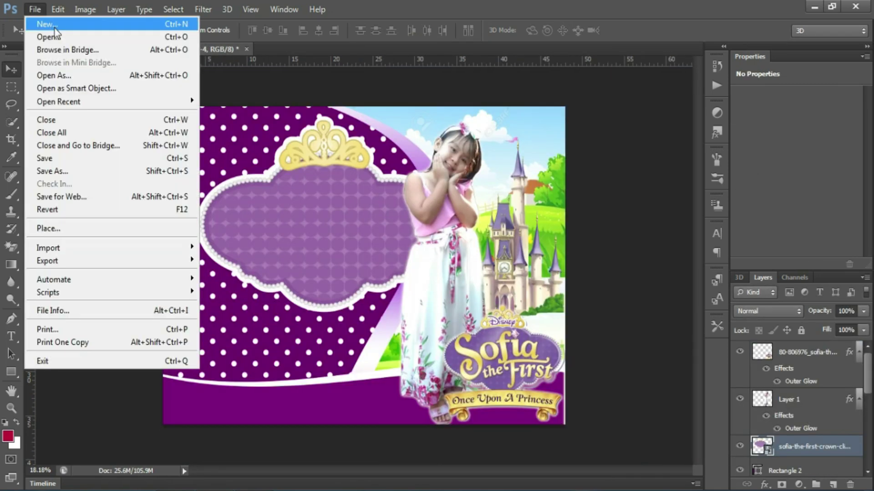
left_click(58, 34)
double_click(525, 128)
double_click(586, 132)
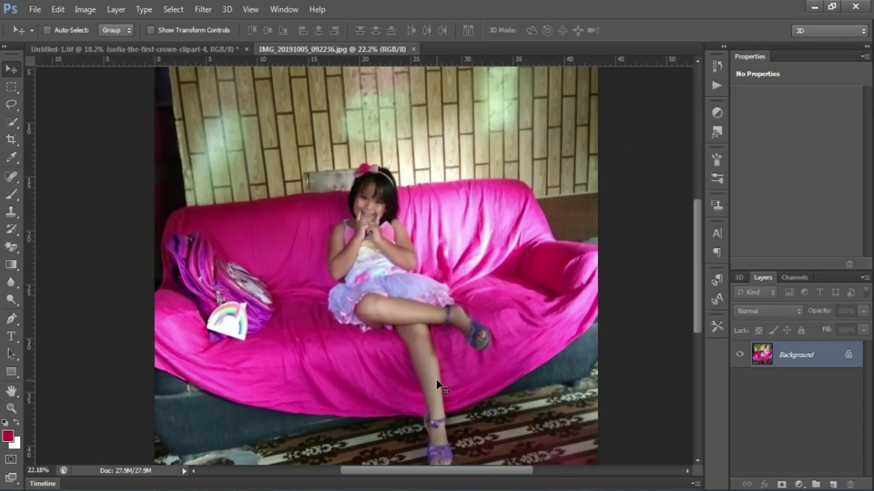
scroll(455, 382, "down", 4)
scroll(463, 375, "up", 3)
scroll(466, 364, "up", 3)
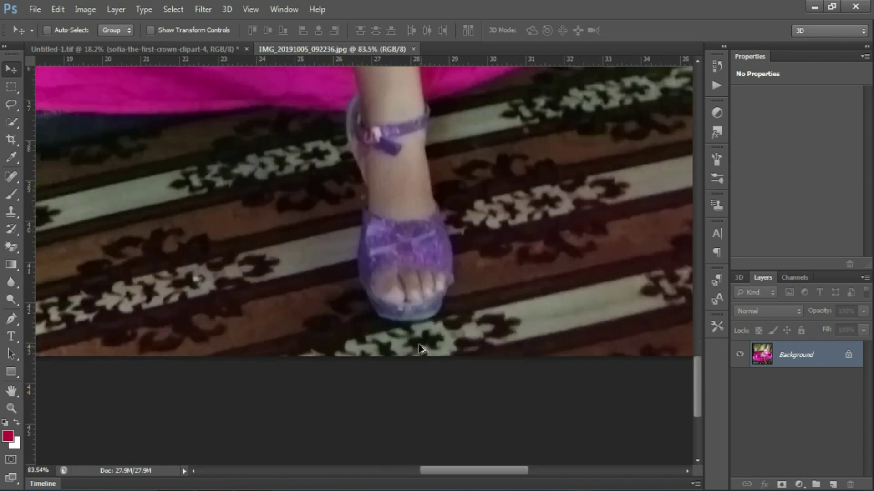
With the Pen tool, start a path at the sandal's edge and trace up the leg
key("p")
left_click(417, 316)
left_click(428, 308)
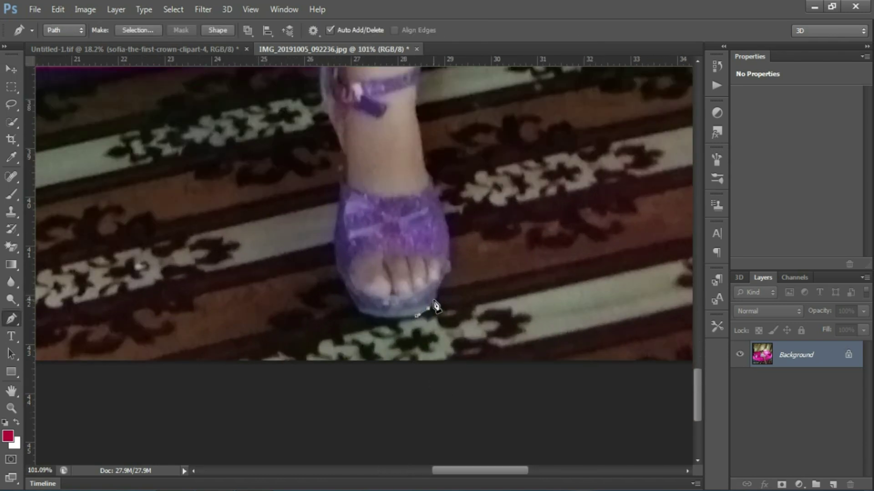
left_click(440, 285)
left_click_drag(418, 120, 417, 307)
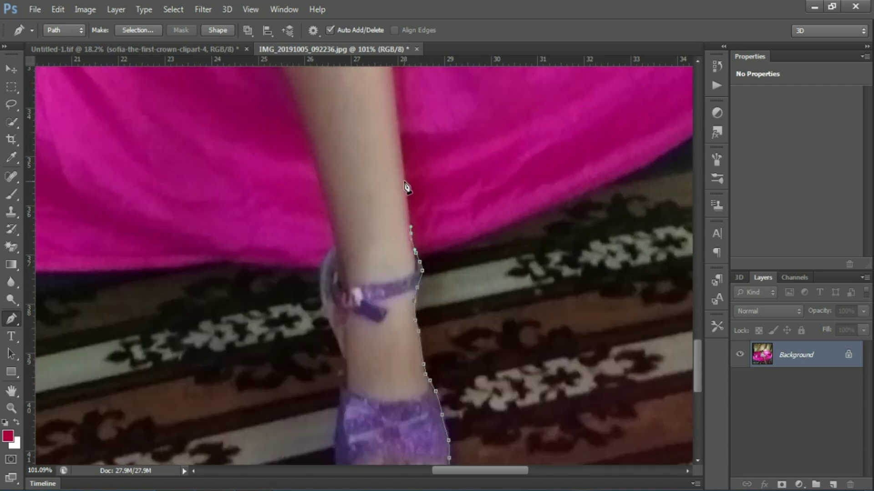
scroll(407, 187, "up", 3)
left_click(385, 168)
left_click(382, 147)
left_click(376, 128)
scroll(378, 136, "up", 4)
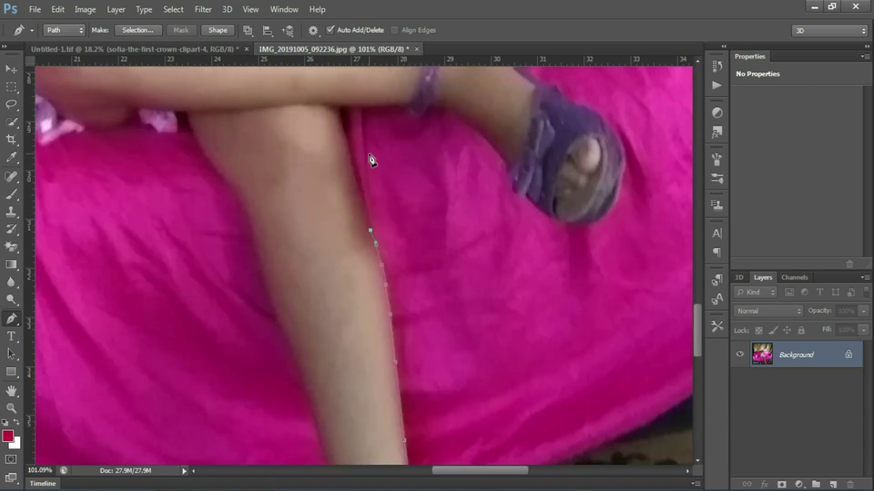
left_click(370, 285)
left_click(360, 247)
Trace the path along the crossed leg's ankle and around the sandal to the toe
left_click(418, 168)
left_click(432, 163)
left_click(453, 168)
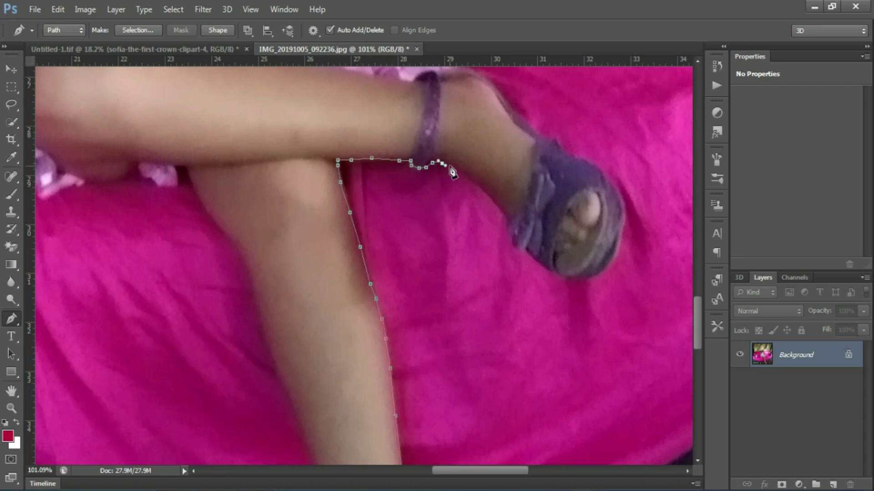
left_click(483, 184)
left_click(503, 211)
left_click(565, 276)
left_click(587, 276)
left_click(608, 268)
left_click(625, 222)
left_click(621, 194)
left_click(614, 172)
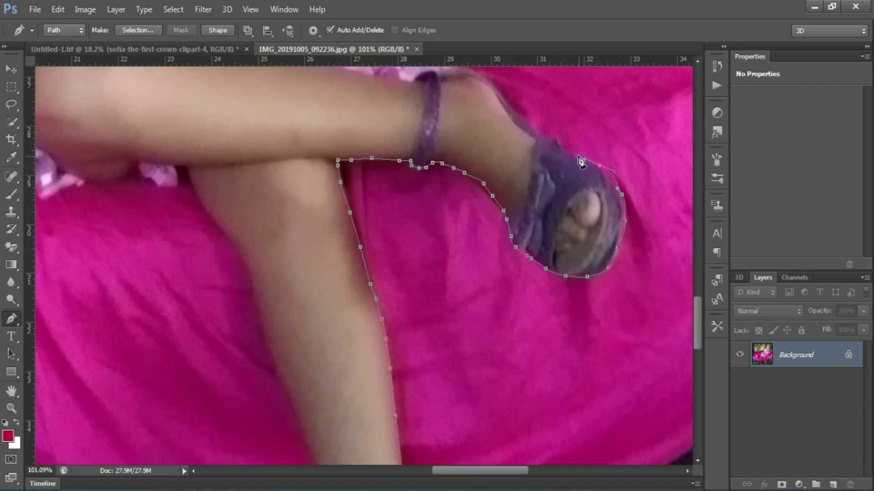
Continue the path along the dress edge and up the arm toward the hair
scroll(495, 315, "up", 5)
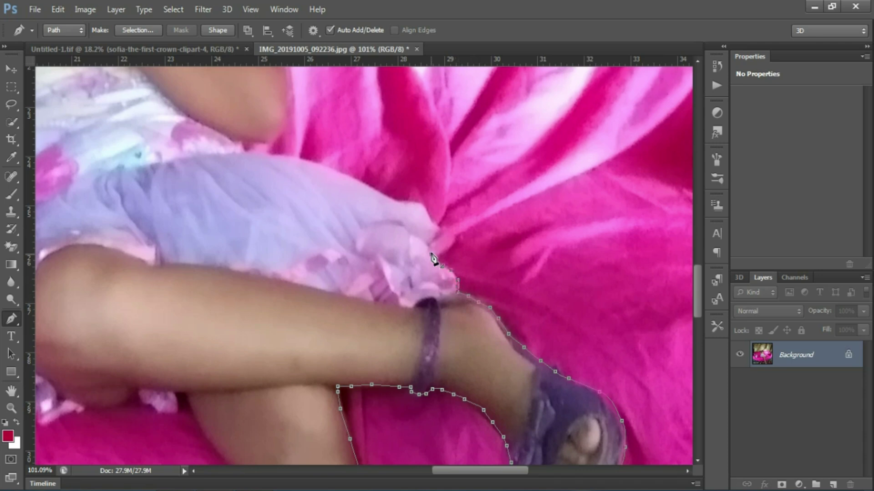
left_click(403, 200)
left_click(379, 194)
scroll(345, 182, "up", 2)
left_click(337, 279)
left_click(318, 271)
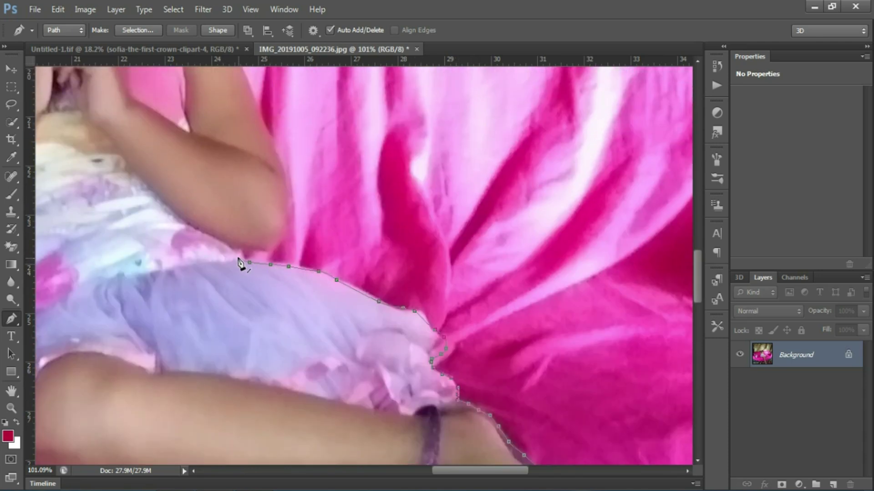
scroll(271, 148, "up", 3)
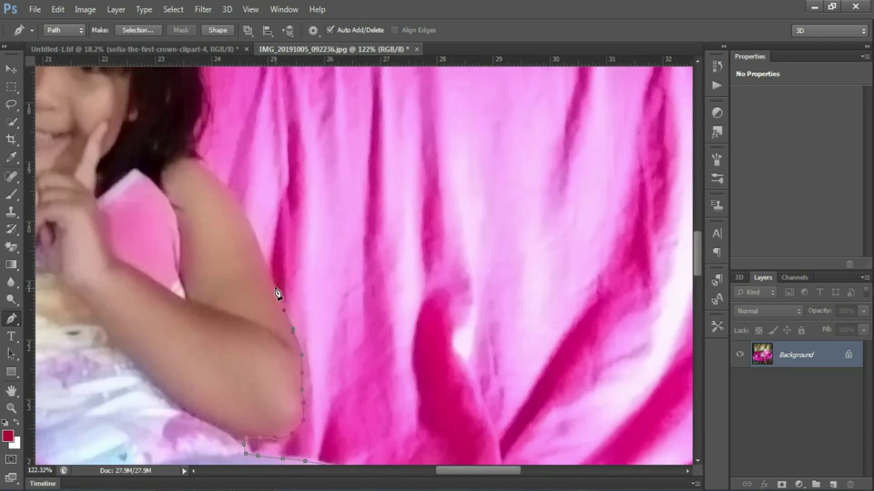
left_click(187, 149)
left_click(199, 122)
scroll(201, 117, "up", 2)
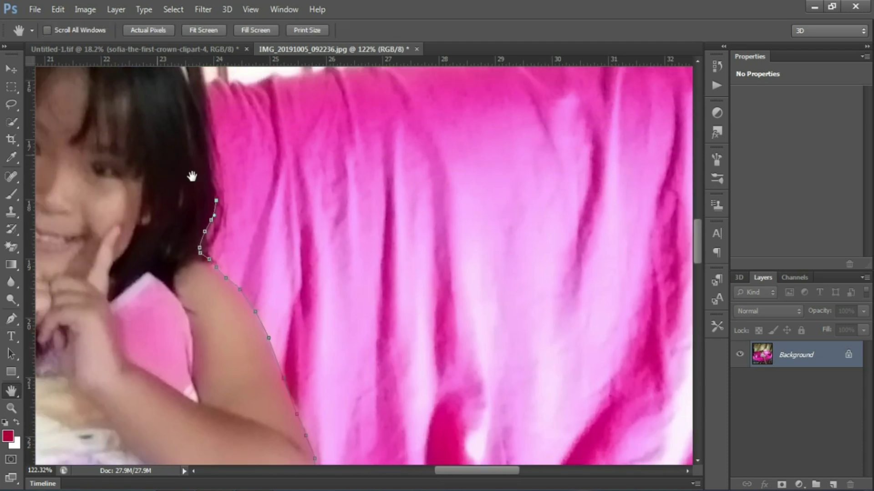
left_click_drag(191, 176, 382, 273)
Trace the path up the hair edge and around the bow
left_click(385, 263)
left_click(380, 235)
left_click(378, 208)
left_click(373, 177)
left_click(367, 151)
left_click(362, 128)
scroll(353, 251, "up", 3)
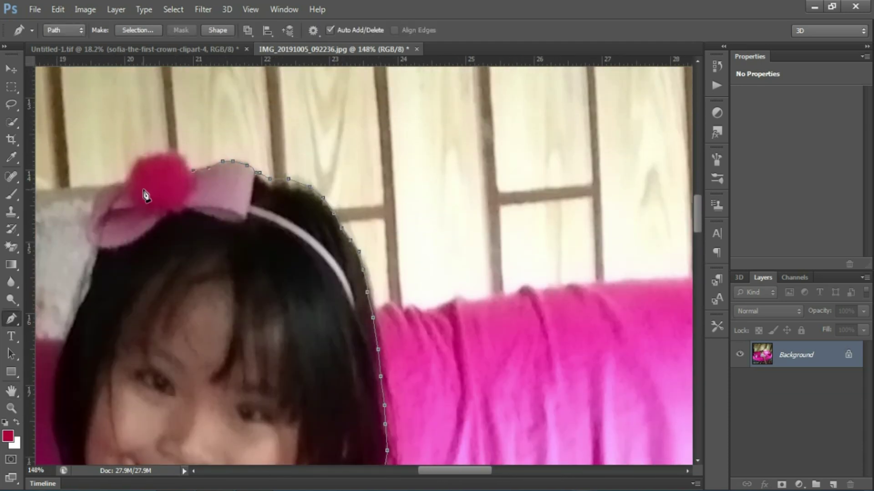
Trace the path down the left edge of the hair
left_click(97, 251)
left_click(86, 295)
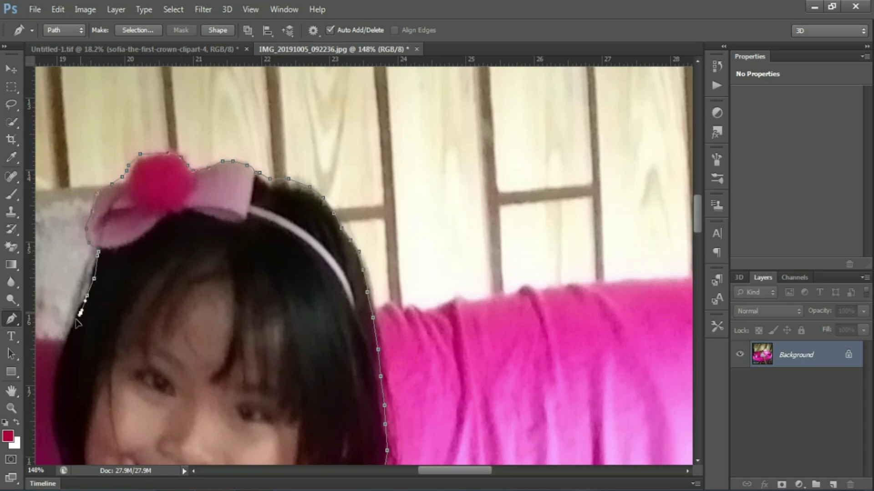
left_click(71, 332)
left_click_drag(65, 348, 246, 246)
left_click(237, 314)
left_click(256, 387)
scroll(258, 393, "down", 3)
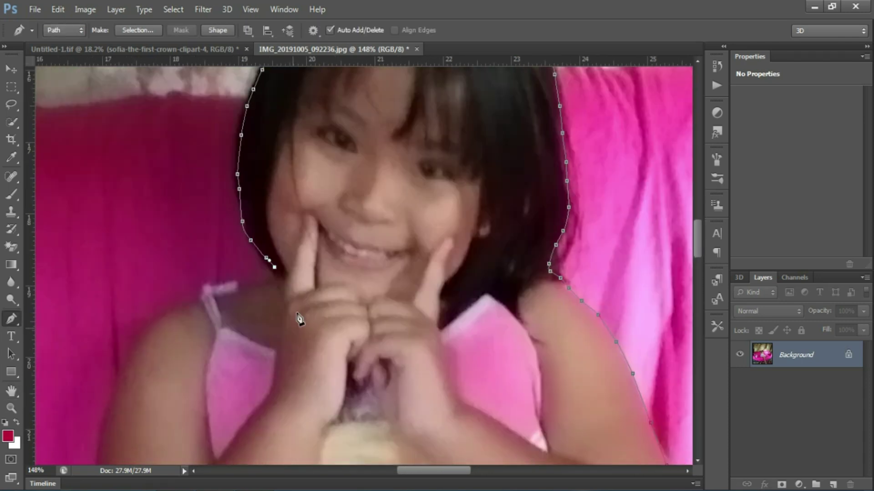
Trace the path around the chin, shoulder strap and left shoulder
left_click(274, 268)
left_click(241, 287)
left_click(201, 285)
left_click(162, 318)
left_click(117, 374)
scroll(115, 401, "down", 3)
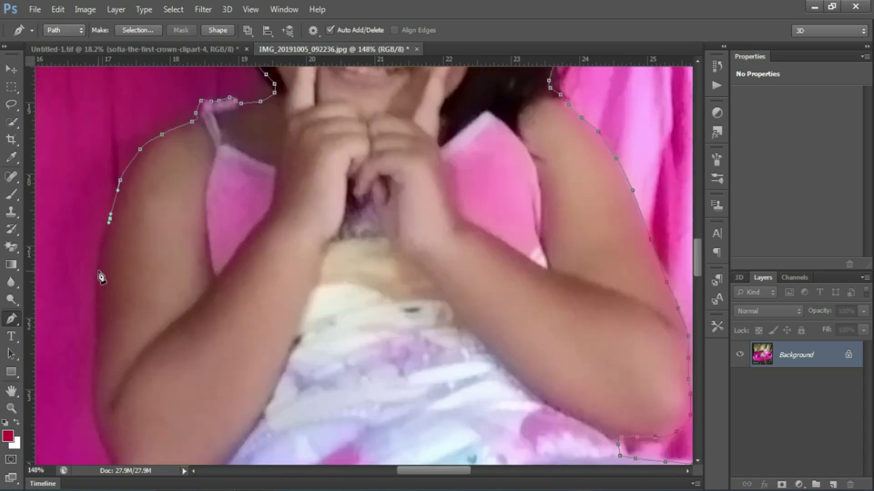
Trace the path down the left arm and along its lower edge
left_click(95, 303)
left_click(94, 384)
scroll(93, 384, "down", 3)
left_click(105, 259)
left_click(116, 286)
left_click(125, 300)
left_click(148, 321)
left_click(168, 320)
left_click(181, 312)
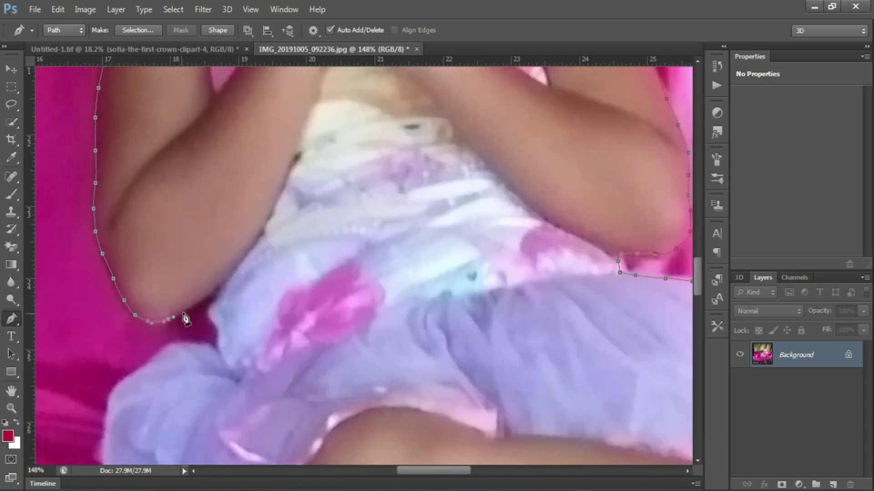
left_click(198, 301)
left_click(219, 289)
scroll(152, 362, "down", 3)
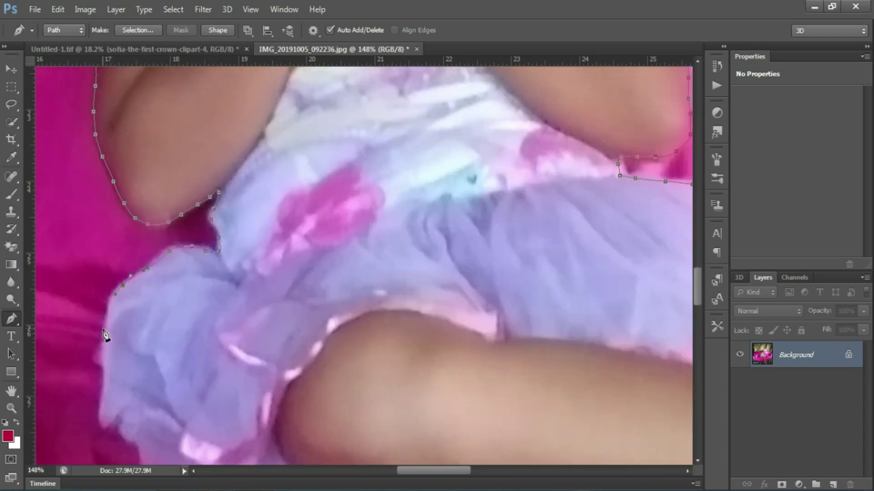
Trace down the dress's left edge and along the hem over the bedding
left_click(105, 336)
left_click(106, 416)
scroll(189, 335, "down", 3)
scroll(126, 124, "down", 3)
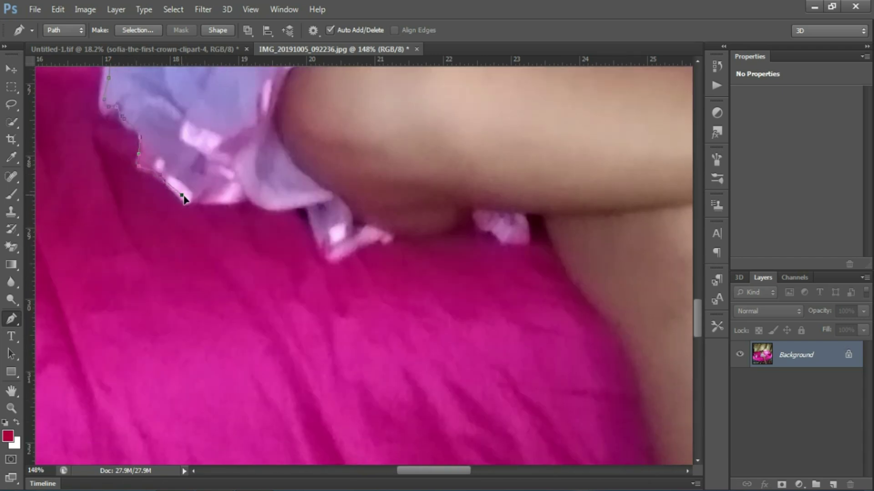
left_click(408, 236)
left_click(431, 237)
left_click(448, 234)
left_click(463, 229)
left_click(483, 231)
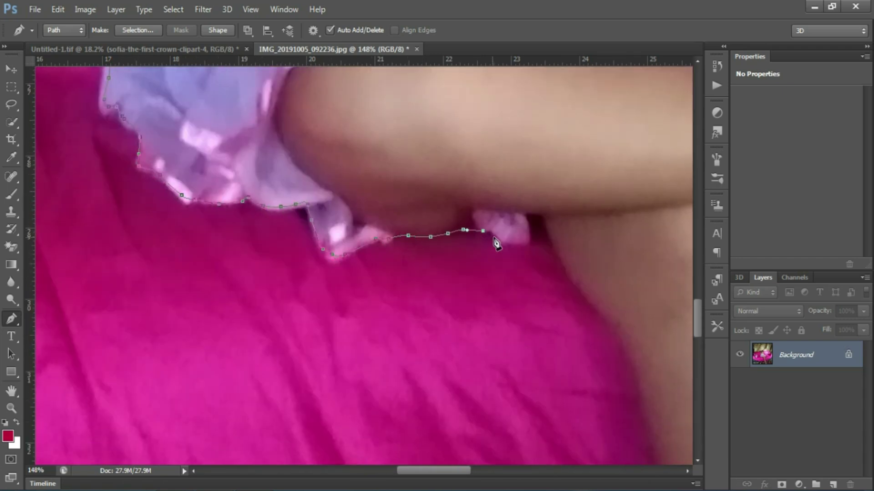
left_click(554, 250)
Continue the path down the edge of the leg
scroll(409, 247, "down", 2)
scroll(409, 247, "right", 3)
left_click(405, 187)
left_click(416, 206)
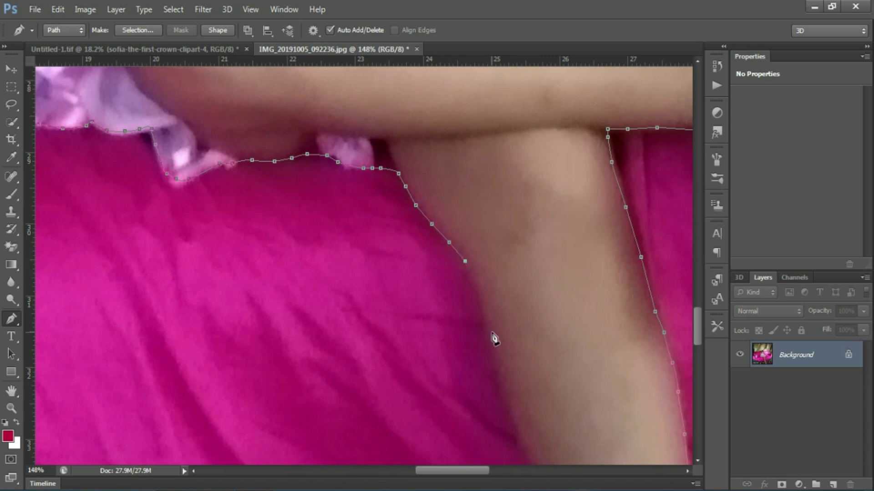
left_click(502, 384)
scroll(505, 387, "down", 3)
scroll(514, 302, "down", 1)
left_click(524, 263)
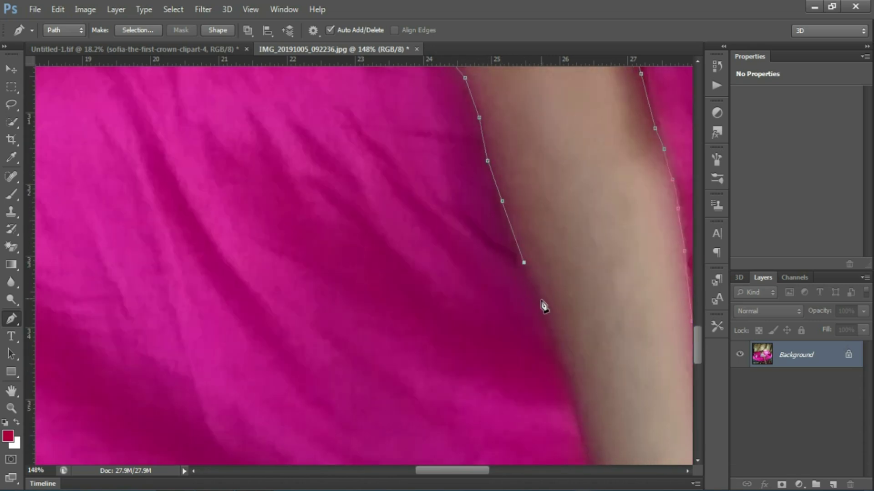
scroll(497, 248, "down", 3)
scroll(455, 227, "right", 2)
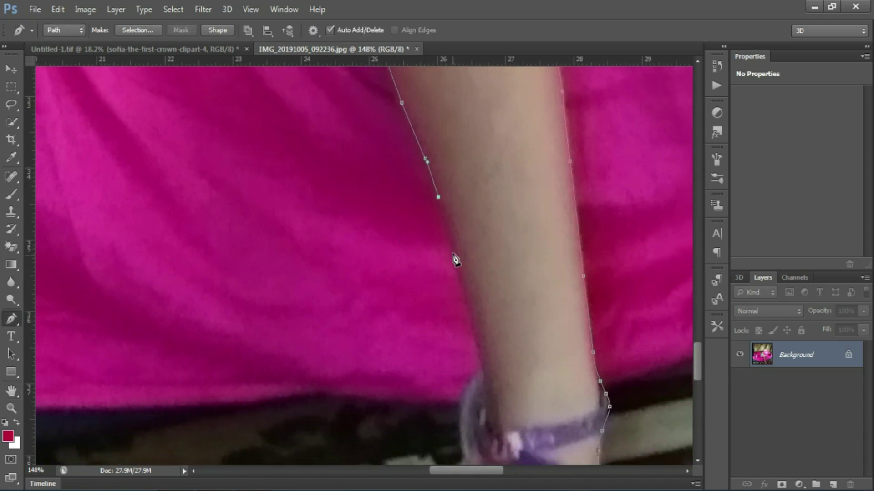
left_click(453, 254)
left_click(476, 342)
scroll(484, 362, "down", 3)
Trace the path around the ankle and its anklet strap
left_click(480, 199)
left_click(474, 215)
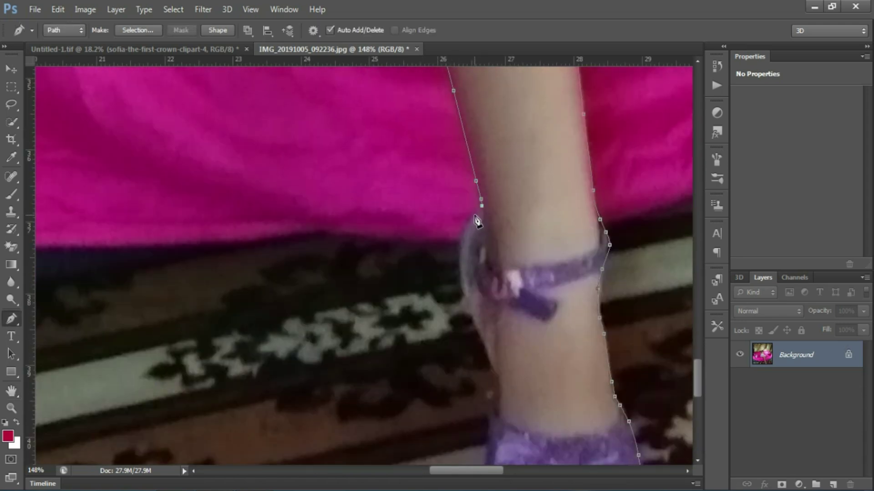
left_click(461, 239)
left_click(466, 281)
left_click(475, 312)
scroll(499, 371, "down", 3)
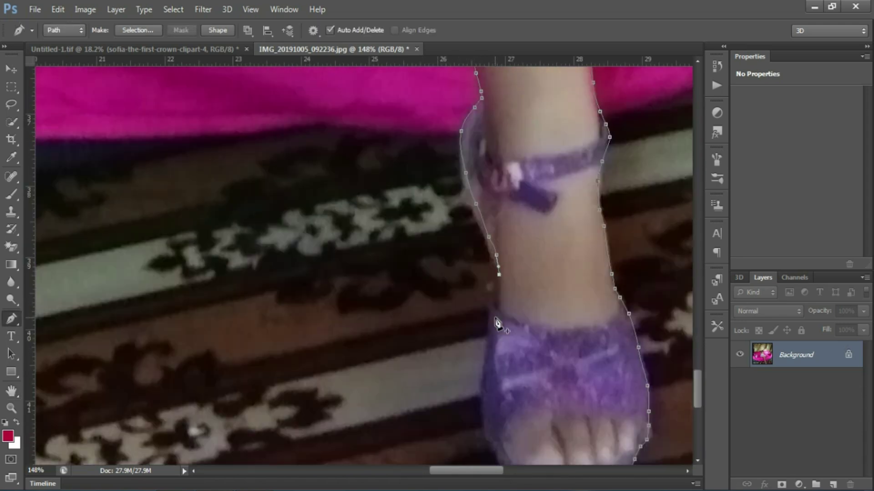
Trace down the ankle, around the sandal's bottom, and close the path
left_click(499, 231)
left_click(496, 260)
left_click(488, 292)
left_click(485, 324)
left_click(482, 344)
left_click(485, 379)
left_click(494, 412)
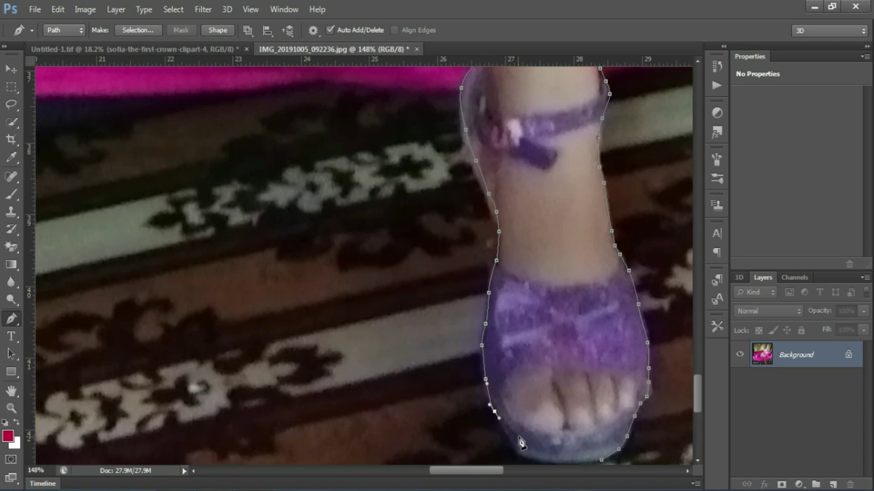
left_click(516, 445)
left_click(535, 460)
left_click(565, 464)
left_click(596, 464)
Turn the traced path into a selection and move the cut-out girl into the banner
right_click(588, 118)
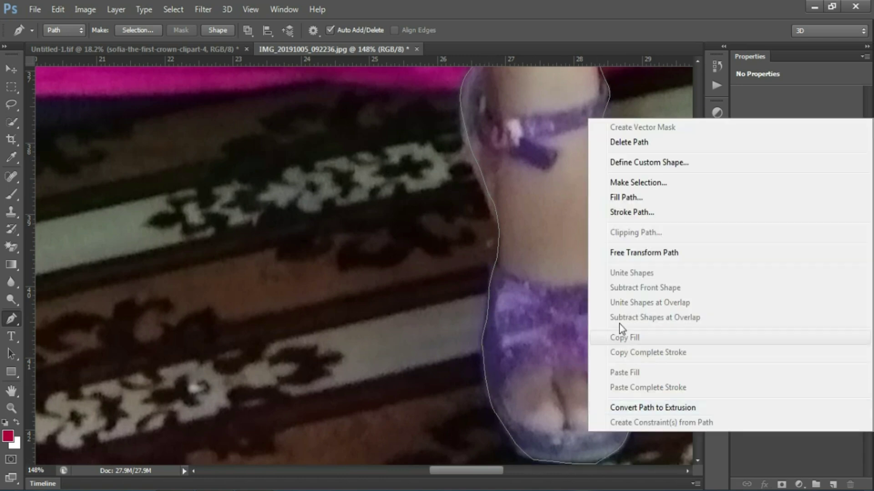
left_click(628, 181)
left_click(503, 144)
key("v")
mouse_move(472, 73)
left_mouse_down()
mouse_move(324, 78)
mouse_move(237, 204)
left_mouse_up()
Enlarge the girl on the banner's left side with Free Transform, then save the banner
key("ctrl+t")
left_click_drag(245, 239, 266, 283)
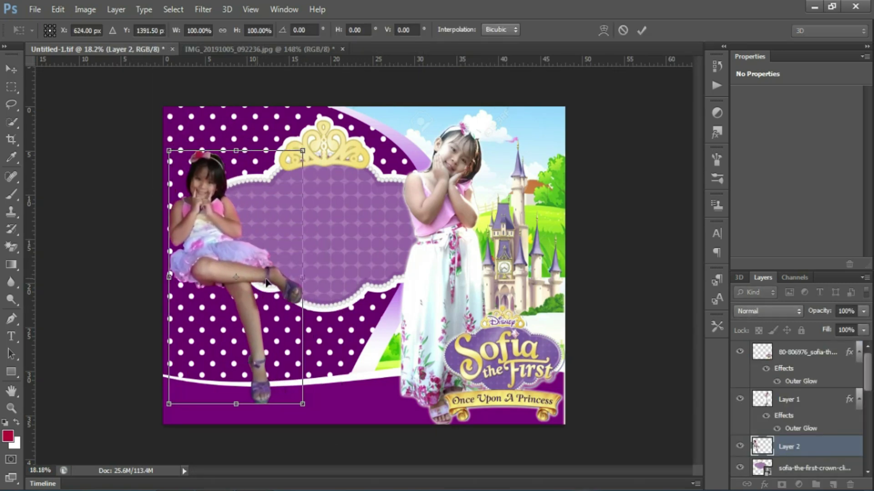
left_click_drag(307, 412, 314, 421)
key("Return")
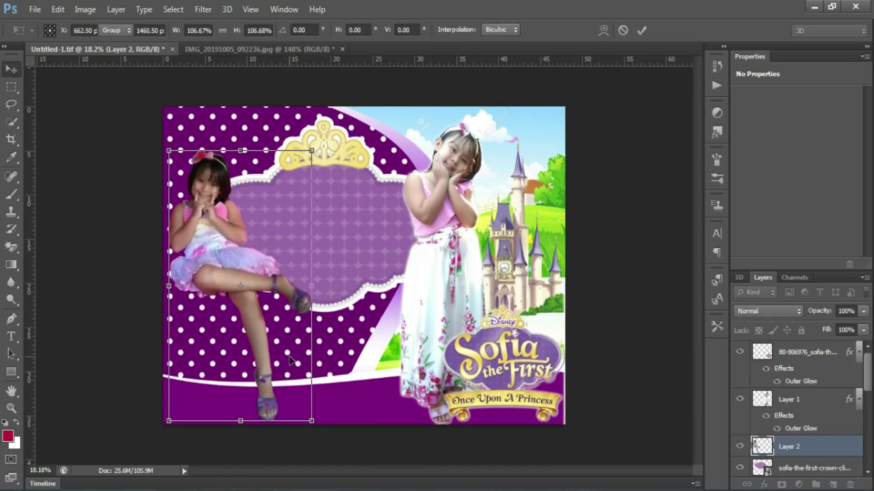
key("ctrl+shift+s")
key("Return")
Copy Layer 1's outer glow effect onto Layer 2
key("r")
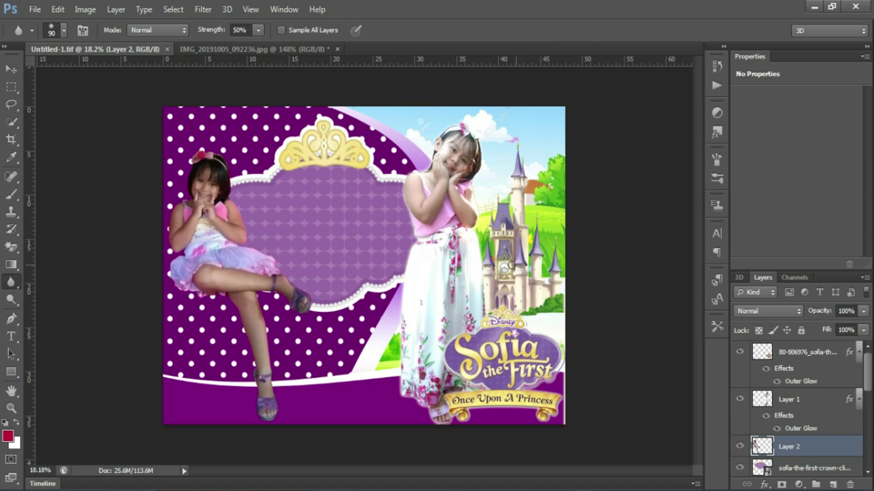
key("v")
right_click(430, 211)
left_click(455, 218)
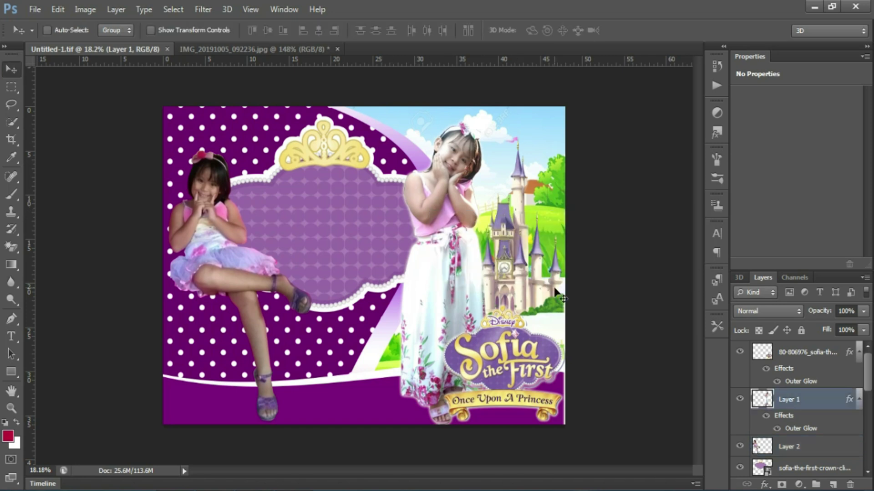
left_click_drag(849, 401, 847, 447)
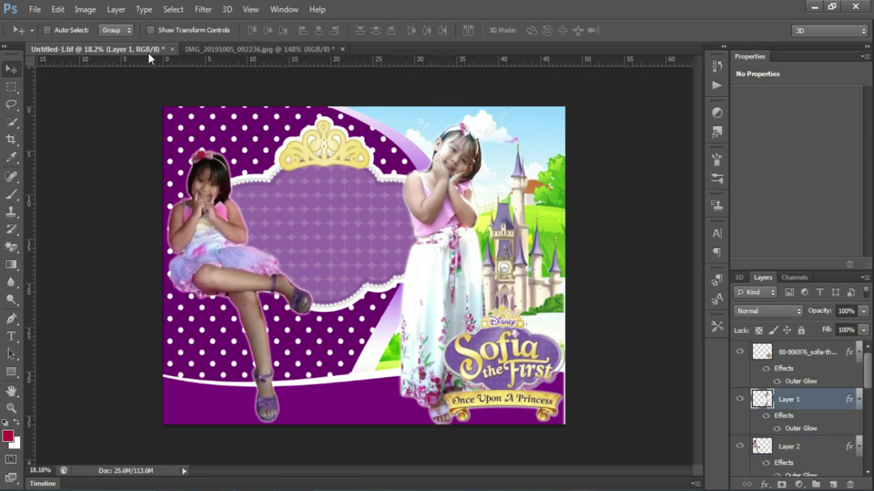
Back out of Variations on Layer 1 and select Layer 2, the seated girl
left_click(86, 9)
left_click(291, 294)
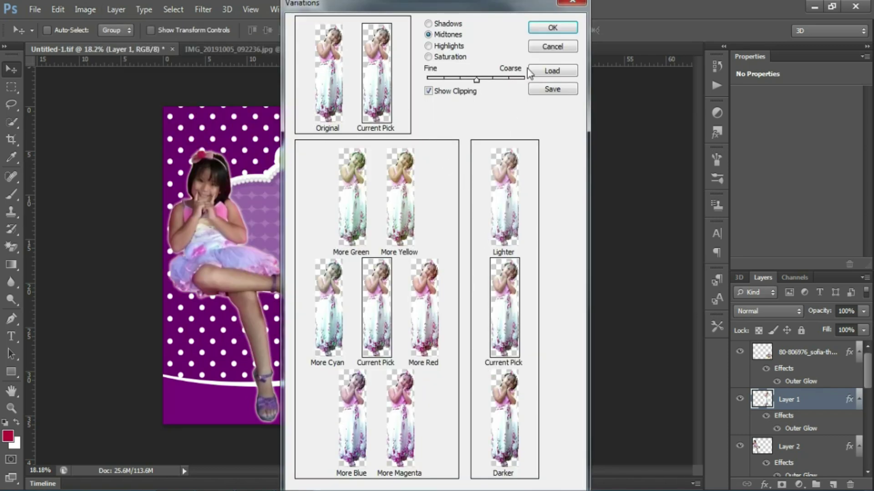
left_click(552, 27)
right_click(208, 226)
left_click(239, 236)
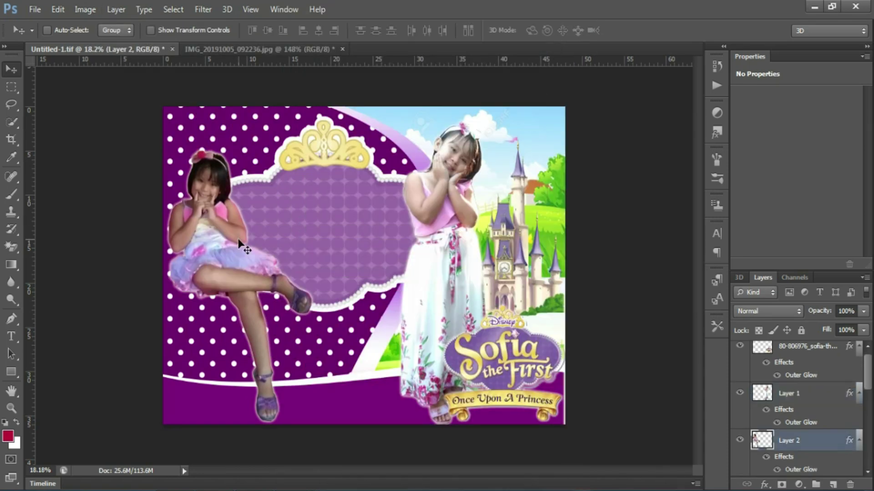
Warm the seated girl with a More Yellow colour variation
left_click(86, 9)
left_click(400, 312)
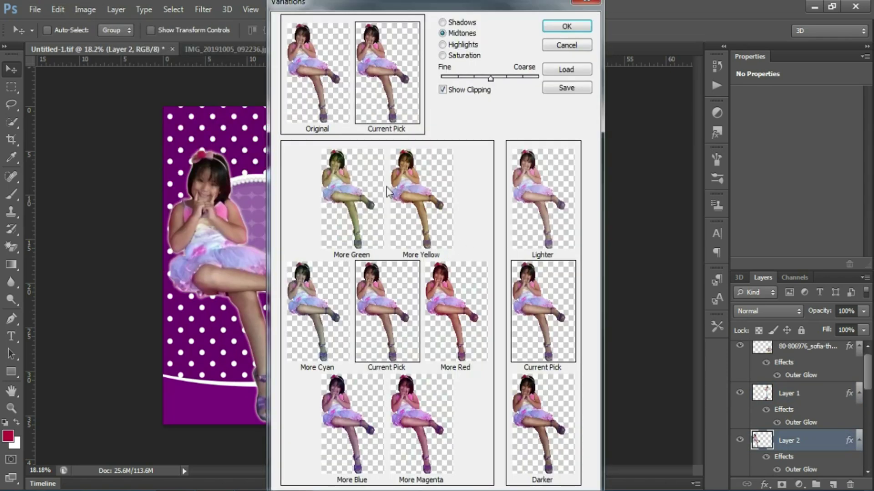
left_click(442, 217)
left_click(566, 26)
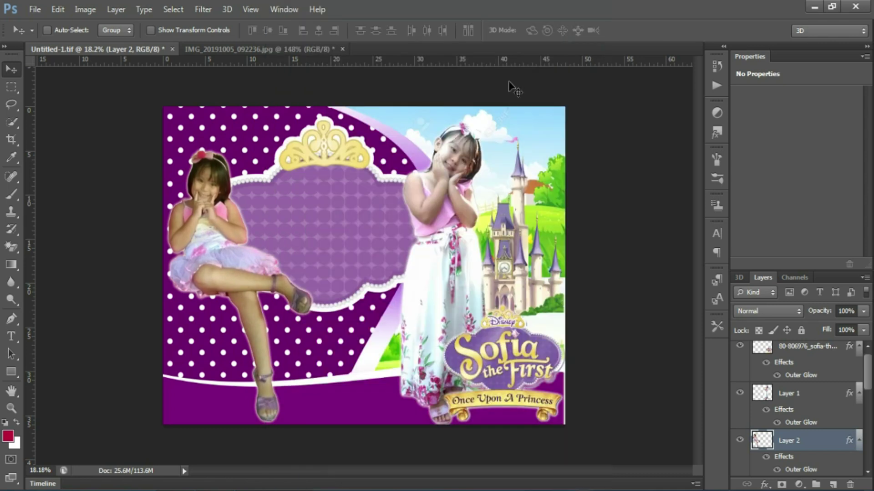
key("ctrl+b")
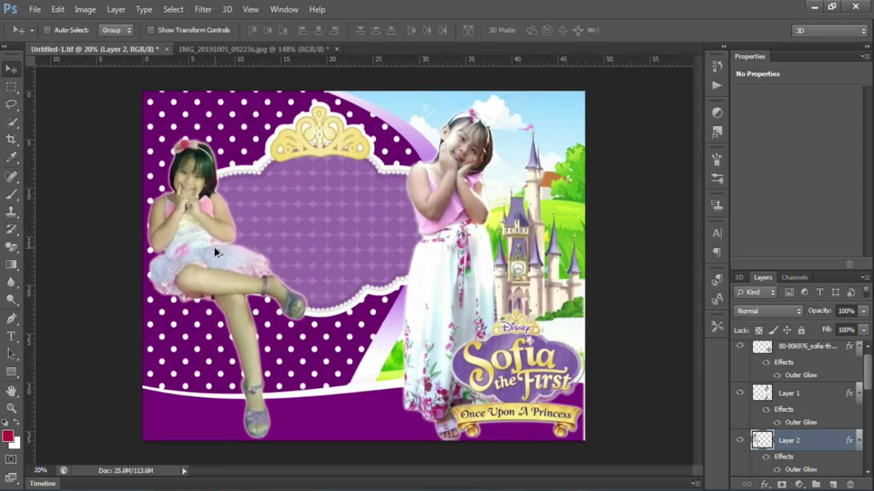
Give the seated girl Hue -6 and Saturation +22 in Hue/Saturation
left_click(85, 9)
left_click(255, 121)
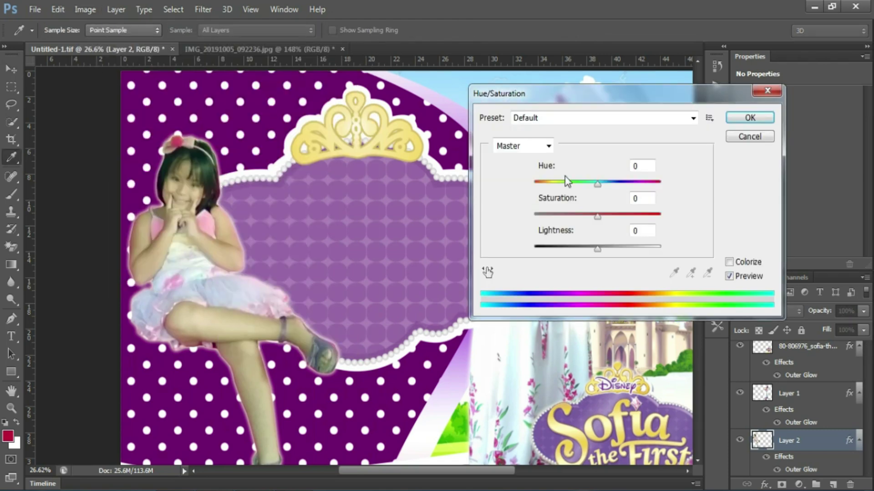
left_click_drag(598, 184, 599, 183)
left_click_drag(597, 217, 608, 218)
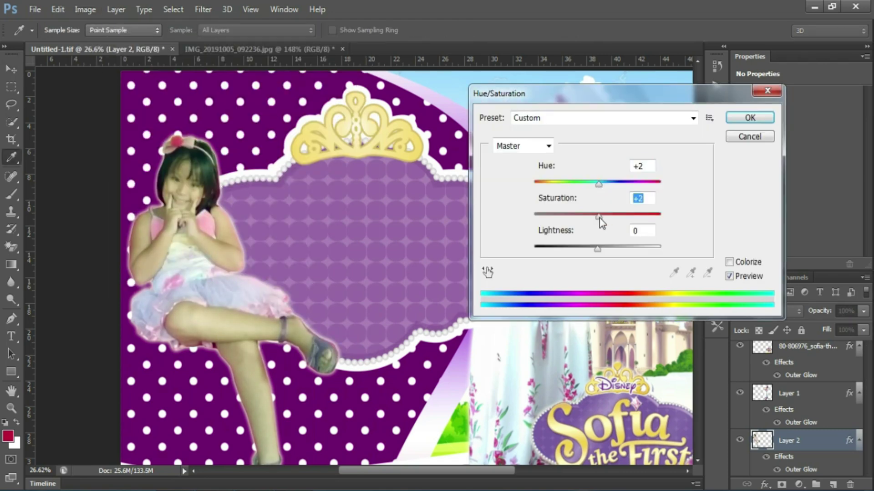
left_click_drag(599, 184, 594, 184)
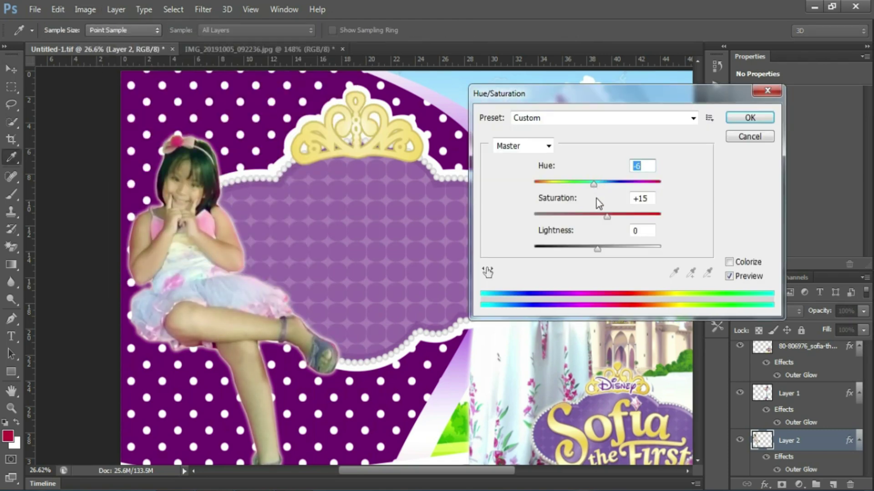
left_click_drag(608, 217, 611, 217)
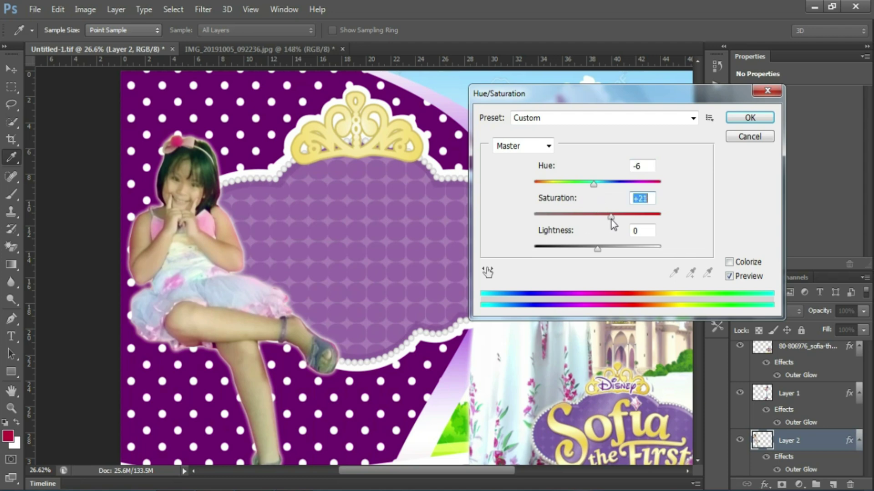
left_click(750, 119)
Save the banner and start 200 pt text in yellow sampled from the crown
key("ctrl+s")
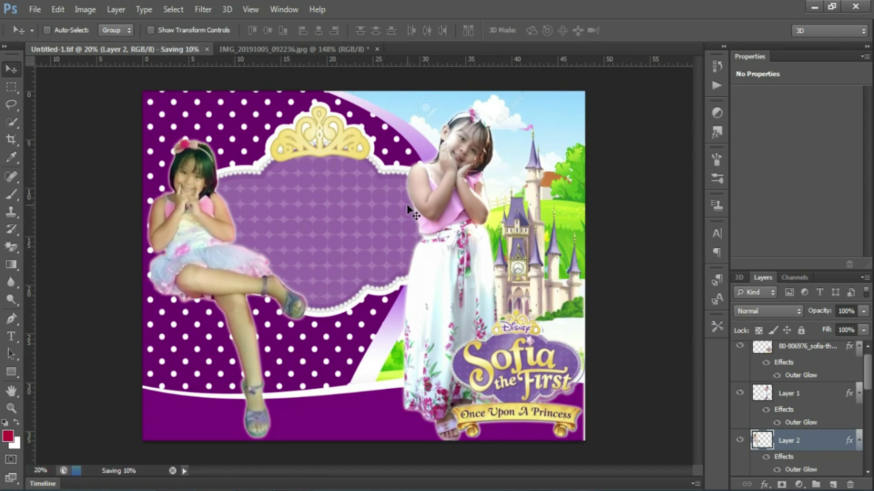
key("t")
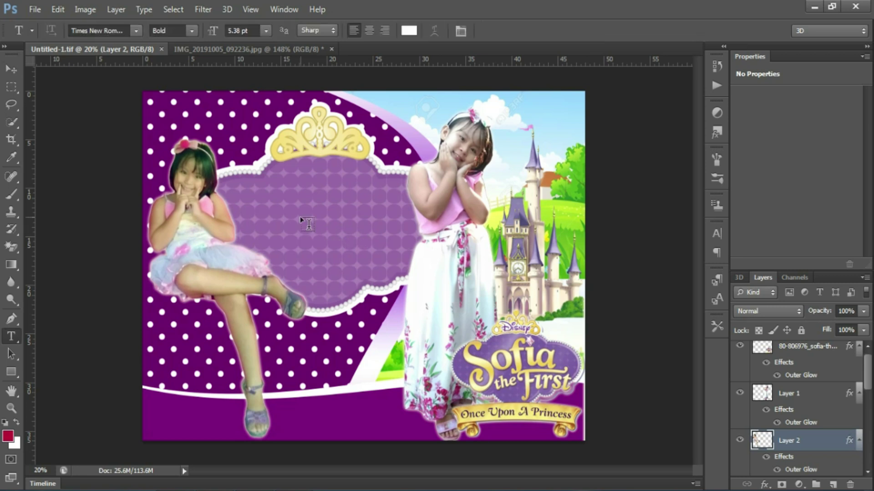
left_click(318, 205)
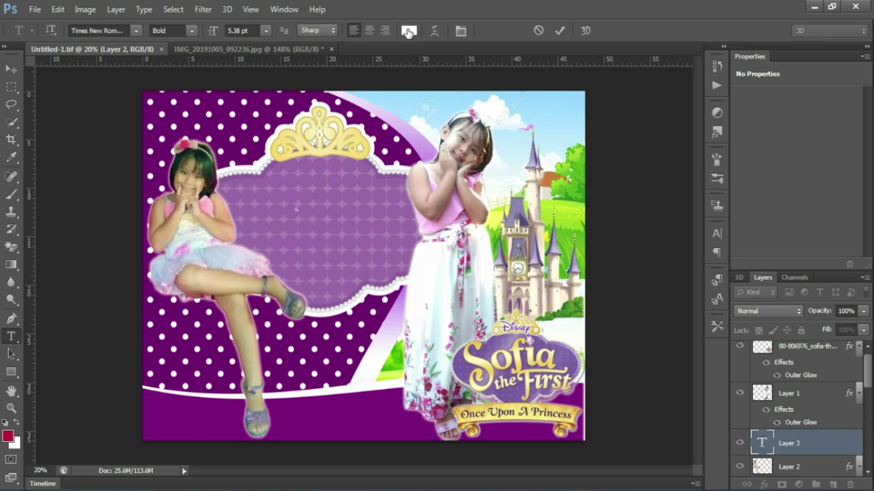
left_click(408, 30)
left_click(366, 133)
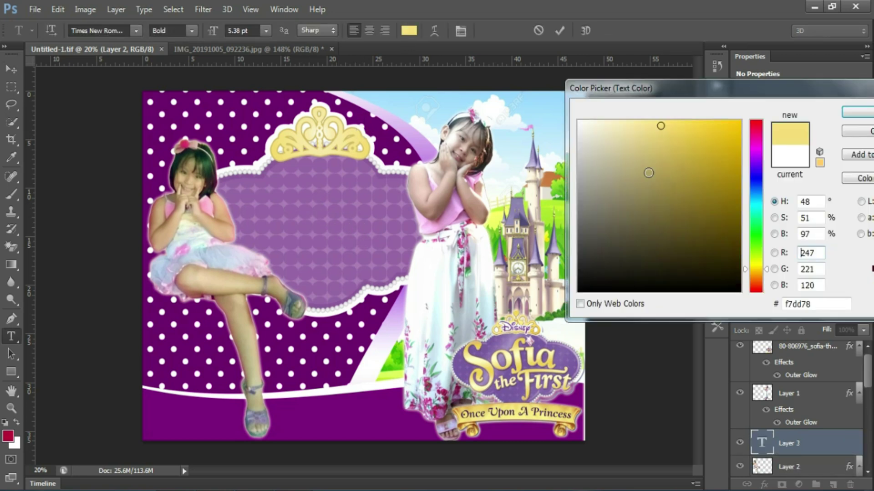
left_click(858, 112)
type("200")
key("Return")
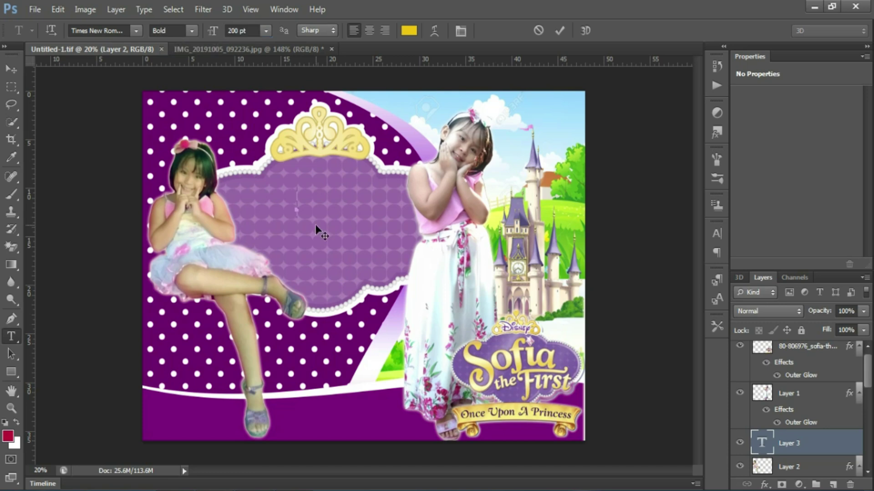
Type 'Misha' in Vivaldi and scale it up across the purple frame
type("Misha")
key("ctrl+a")
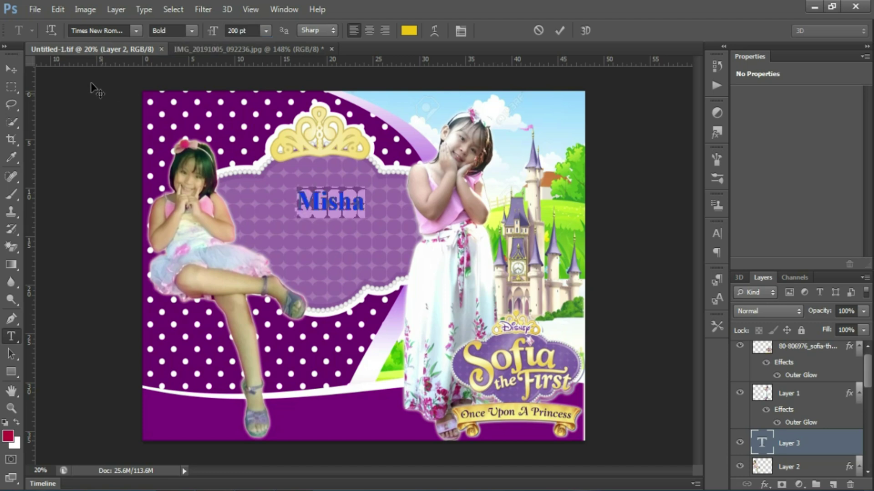
left_click(136, 30)
left_click(254, 178)
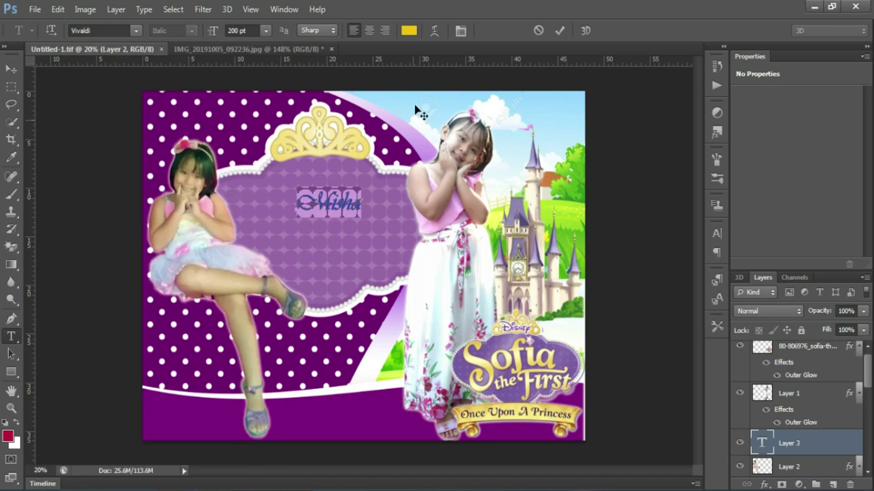
left_click(559, 30)
key("ctrl+t")
mouse_move(364, 214)
left_mouse_down()
mouse_move(318, 214)
mouse_move(371, 220)
left_mouse_up()
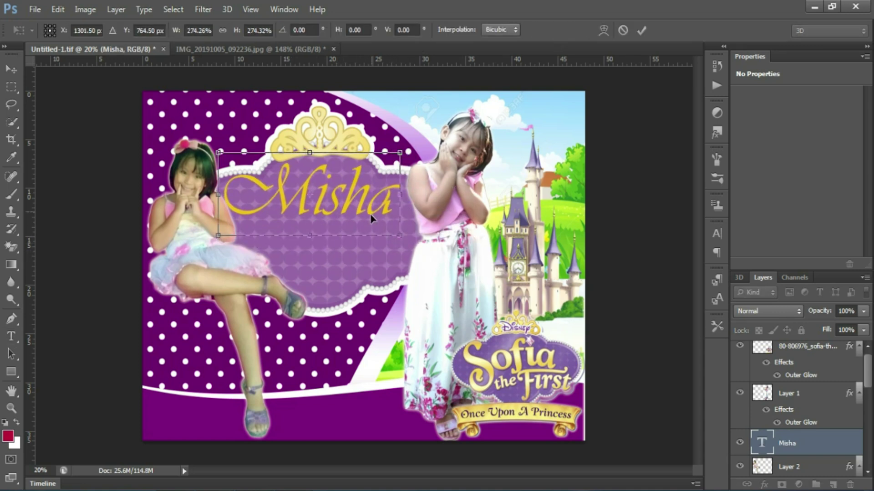
Add a Stroke and a white Outer Glow to the Misha text layer
key("Return")
right_click(810, 449)
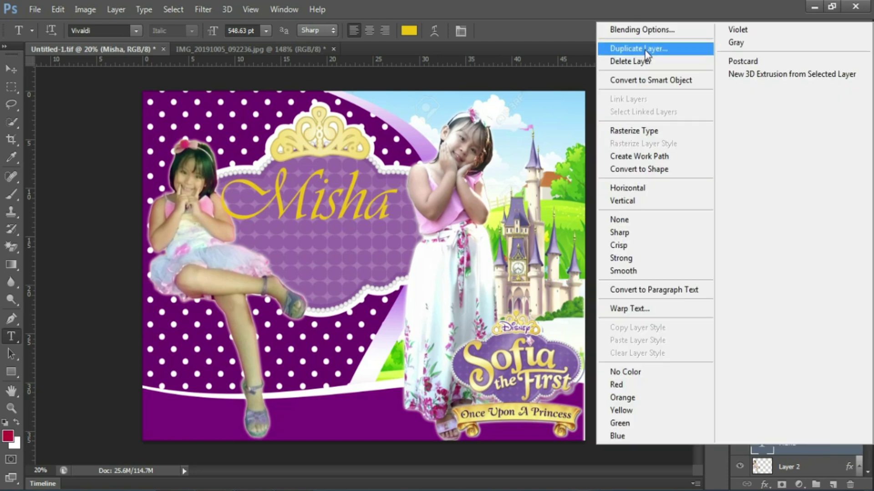
left_click(646, 28)
left_click(546, 223)
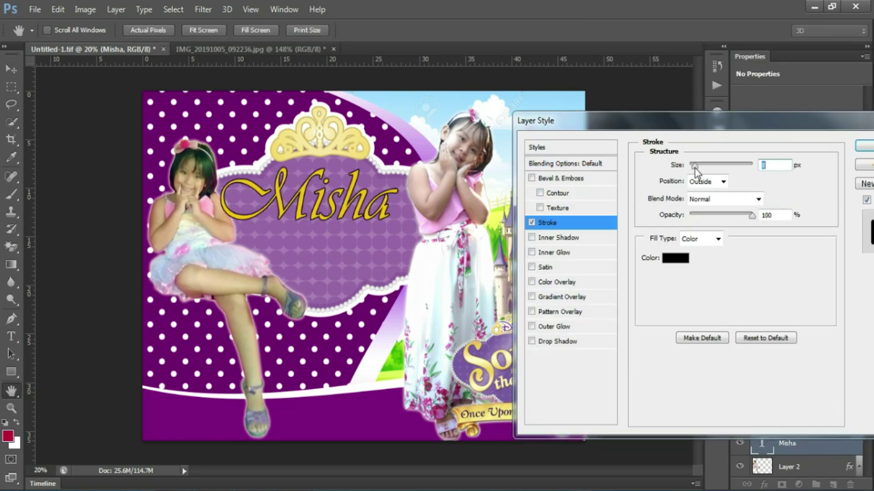
left_click(532, 326)
left_click(678, 215)
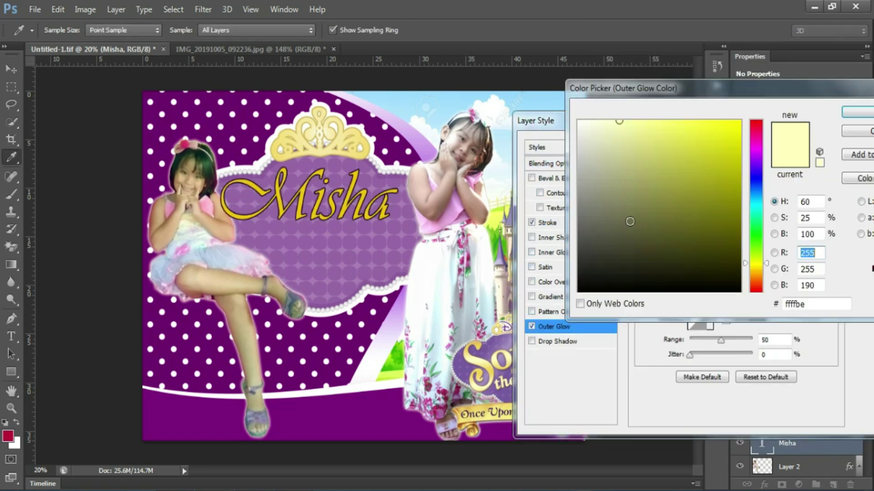
left_click(594, 114)
left_click(858, 111)
Set the Outer Glow to Normal, 100% opacity, spread and size 100, and apply
left_click(757, 167)
left_click(719, 6)
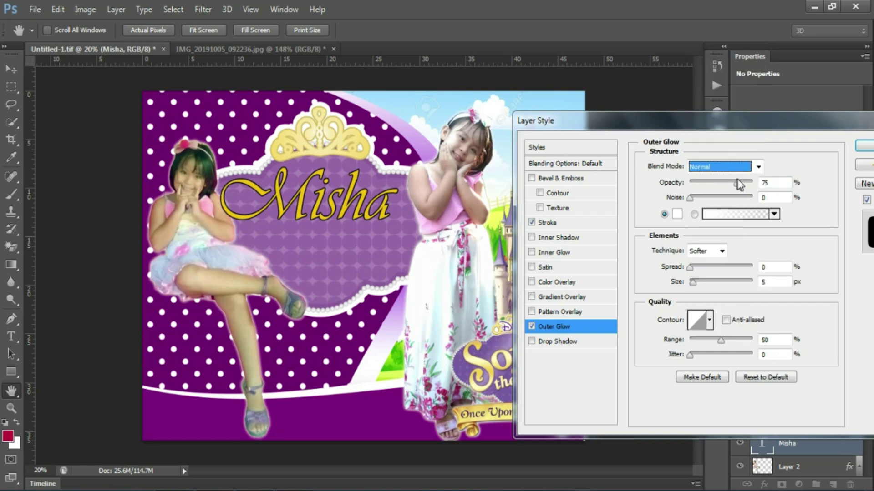
key("Tab")
type("100")
double_click(773, 267)
type("100")
left_click(699, 284)
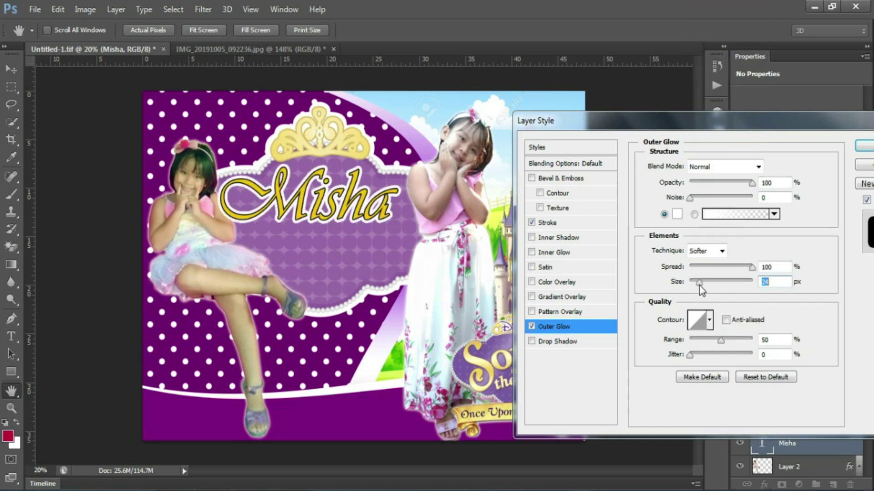
key("Return")
Enlarge Misha slightly and move its layer above Layer 1
key("ctrl+t")
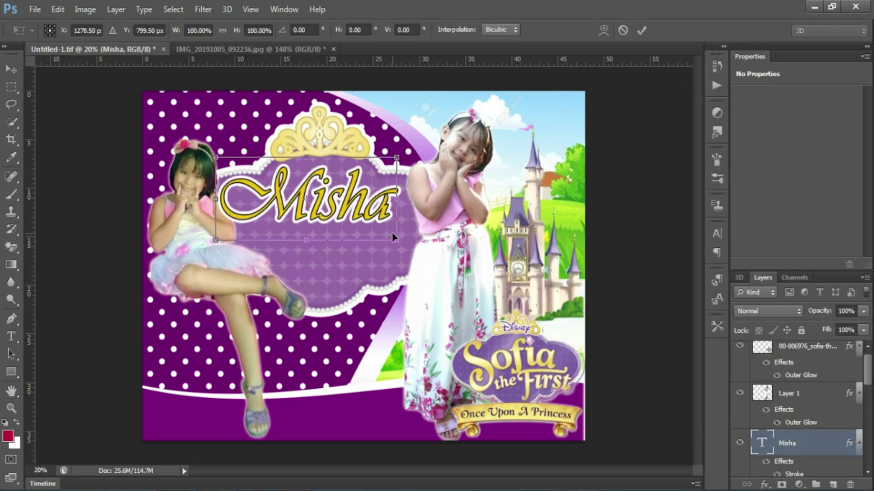
left_click_drag(392, 233, 407, 247)
key("Return")
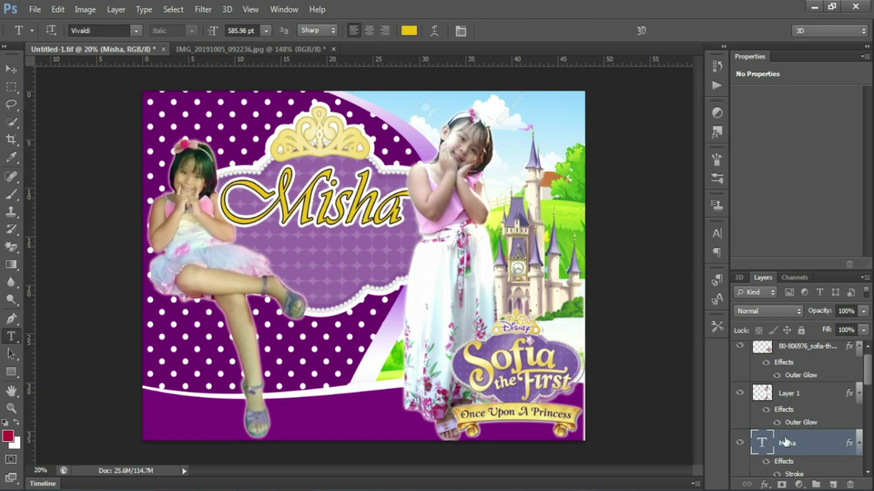
left_click_drag(785, 443, 741, 365)
Duplicate Misha below the original and retype the copy as 'Ysabelle' at 200 pt
left_click_drag(357, 226, 357, 308)
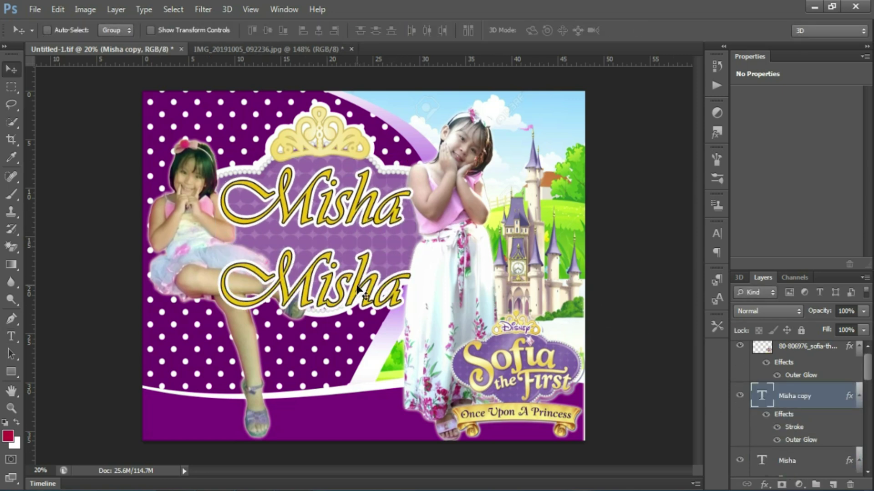
left_click(258, 31)
type("200")
key("Return")
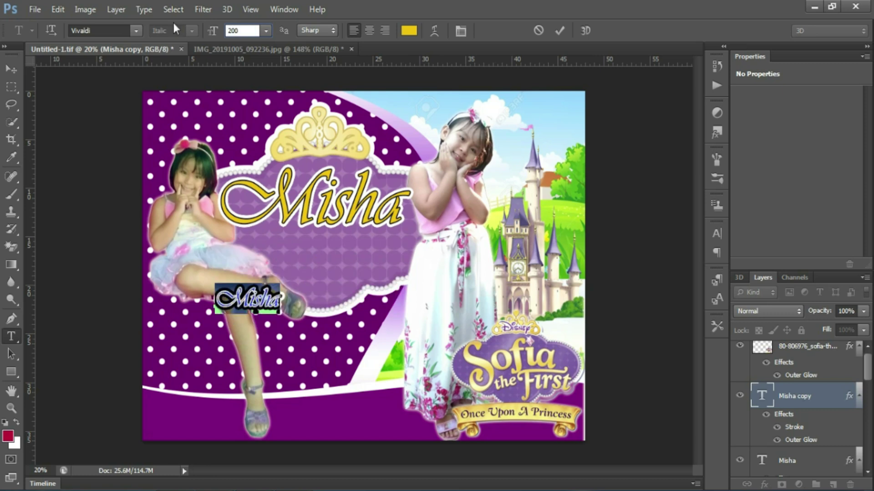
type("Ysa")
key("BackSpace")
key("Return")
type("M")
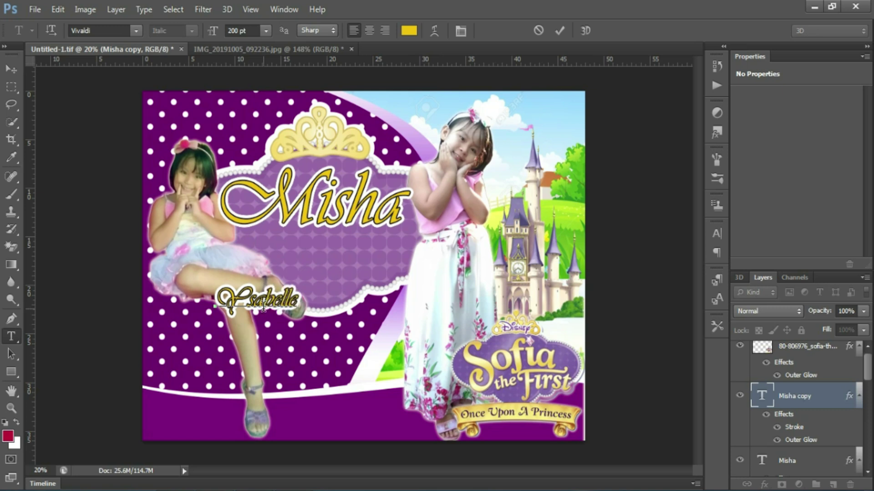
key("ctrl+Return")
Scale and position Ysabelle just beneath Misha
key("ctrl+t")
left_click_drag(300, 286, 400, 245)
left_click_drag(386, 275, 386, 253)
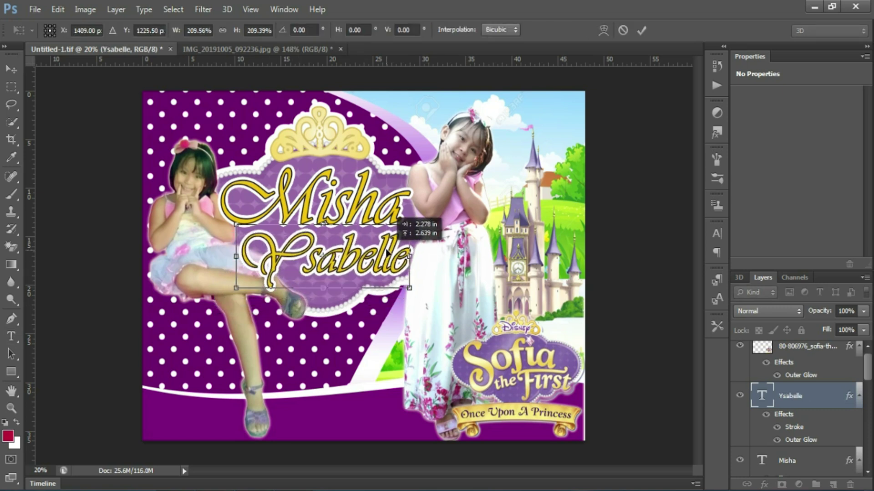
left_click_drag(236, 225, 271, 237)
left_click_drag(317, 268, 311, 261)
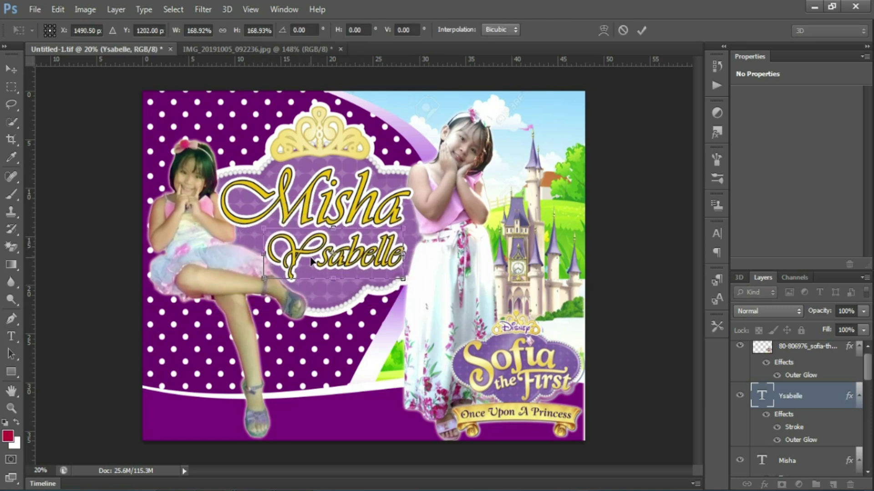
key("Return")
Restyle Ysabelle in Vladimir Script and enlarge it slightly under Misha
key("t")
double_click(318, 255)
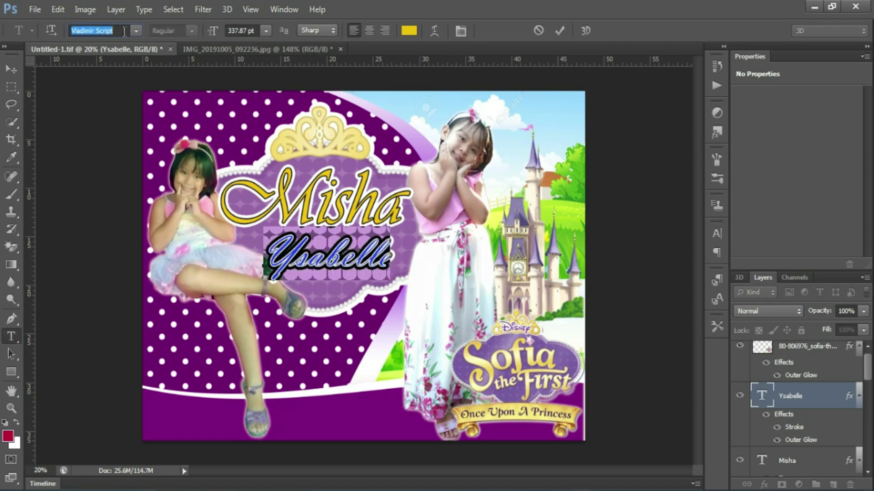
left_click(560, 31)
key("ctrl+t")
left_click_drag(391, 253, 402, 253)
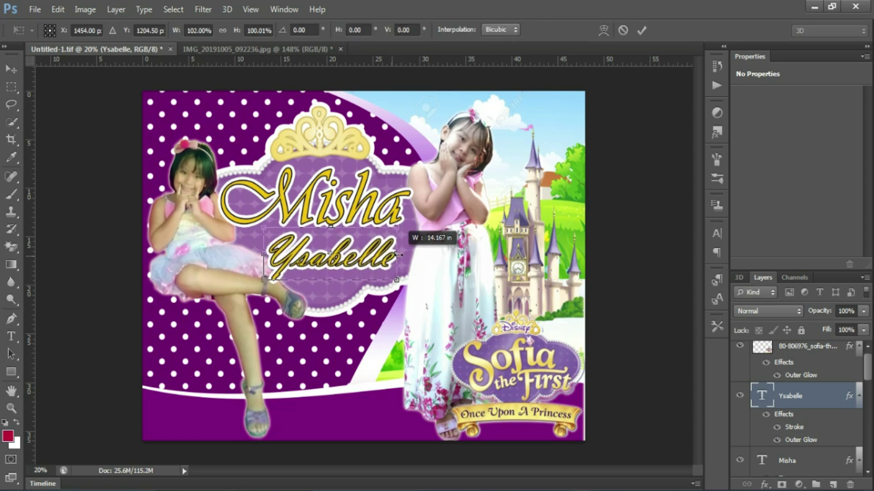
left_click_drag(264, 280, 255, 285)
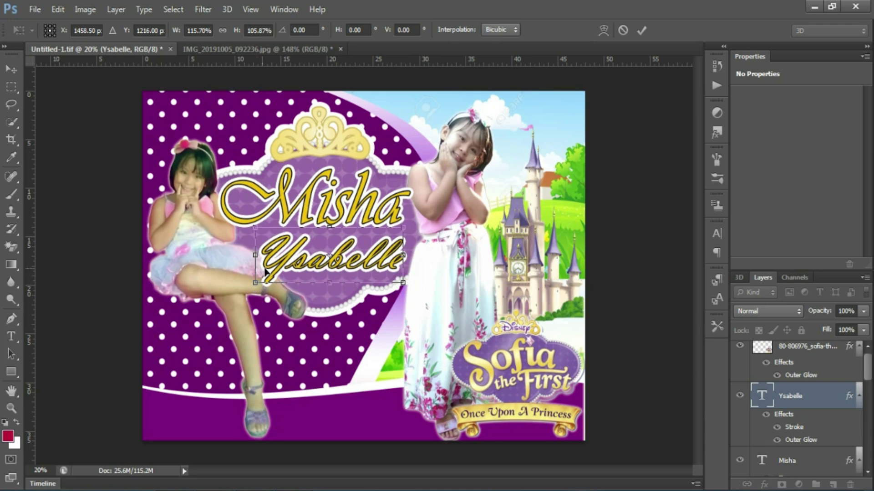
key("Escape")
key("ctrl+t")
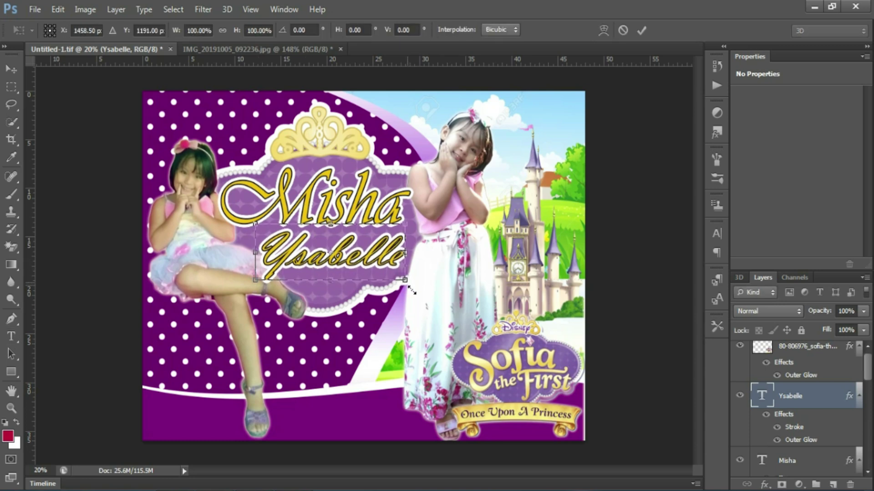
left_click_drag(411, 292, 416, 295)
key("Return")
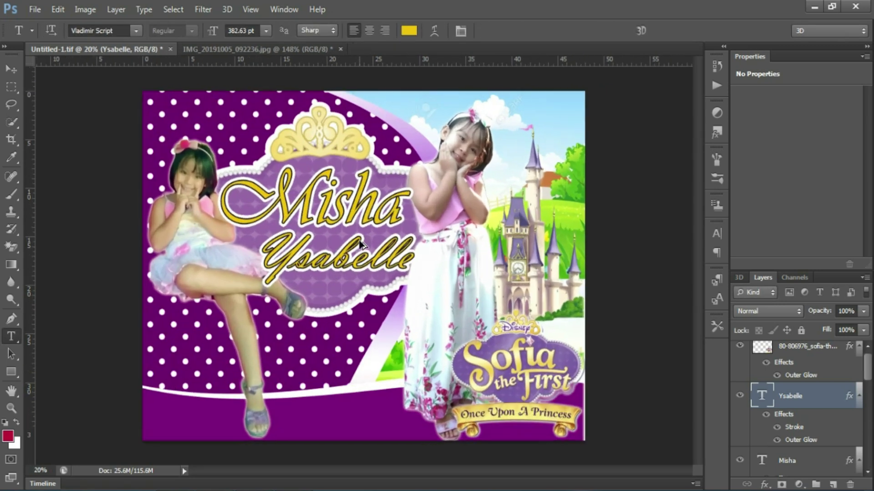
key("v")
left_click(35, 9)
Place the Sofia-and-dragon clipart from SOFIA Design, scaled down at the top left
left_click(41, 224)
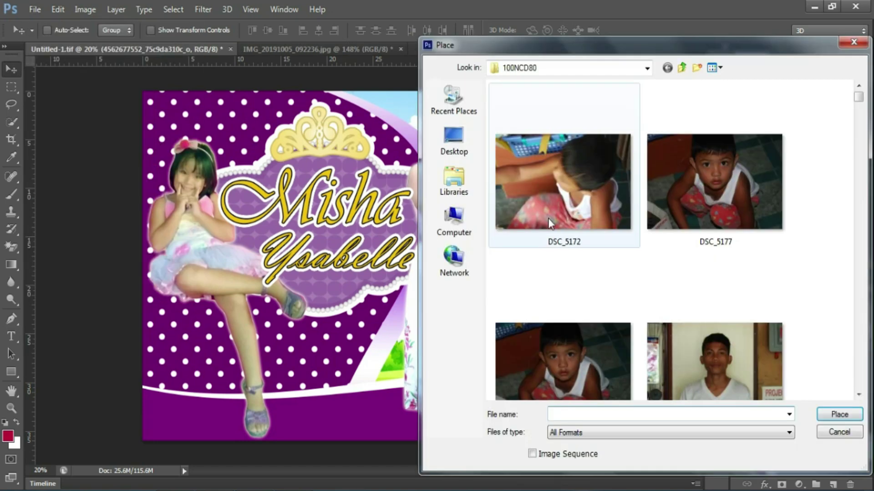
left_click(454, 141)
scroll(717, 263, "down", 5)
double_click(656, 136)
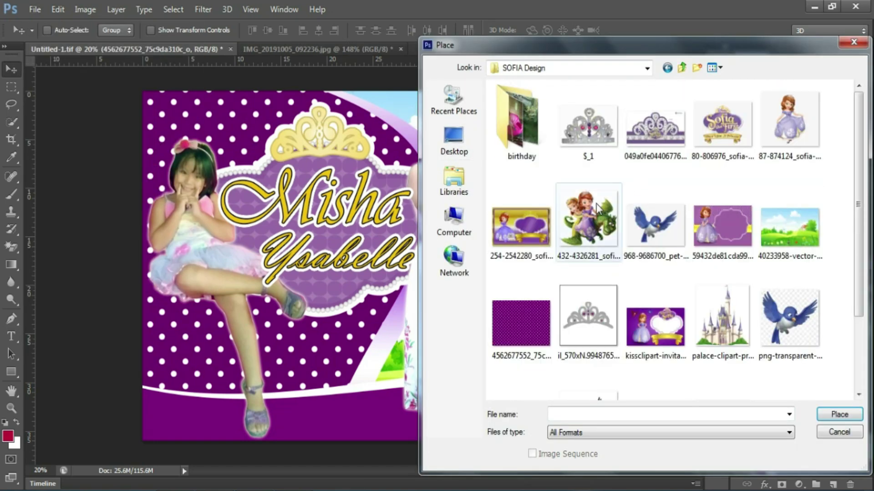
double_click(596, 203)
left_click_drag(412, 314, 364, 228)
mouse_move(319, 196)
left_mouse_down()
mouse_move(251, 129)
mouse_move(270, 153)
left_mouse_up()
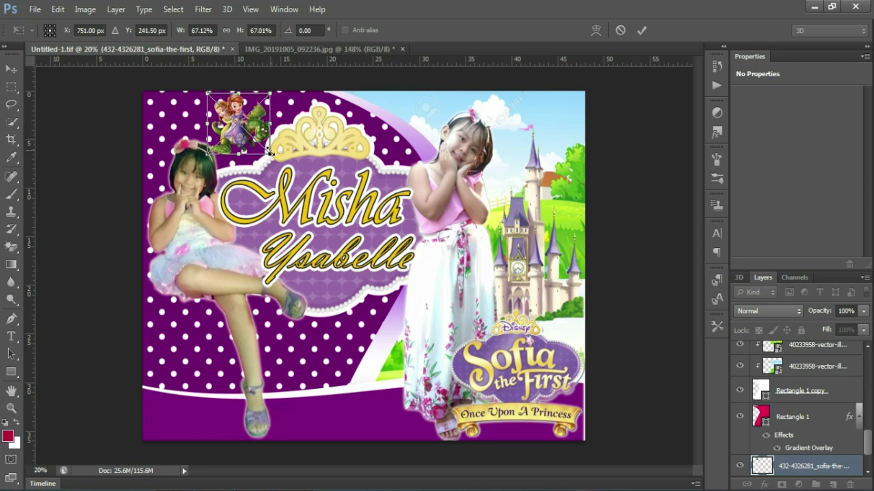
key("Return")
Step through the crown, Layer 2 and Layer 1 layers, ending on Layer 1, and reopen Place
scroll(793, 410, "up", 3)
left_click(793, 442)
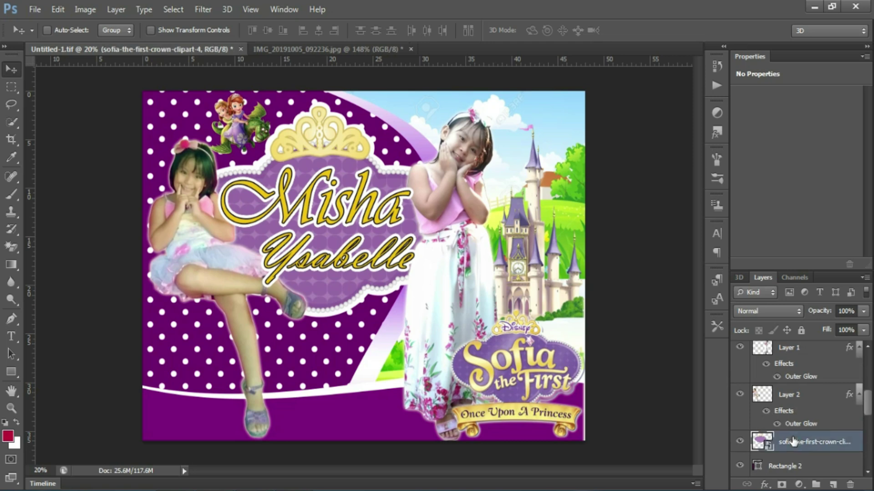
left_click(787, 394)
left_click(787, 348)
left_click(35, 9)
left_click(86, 229)
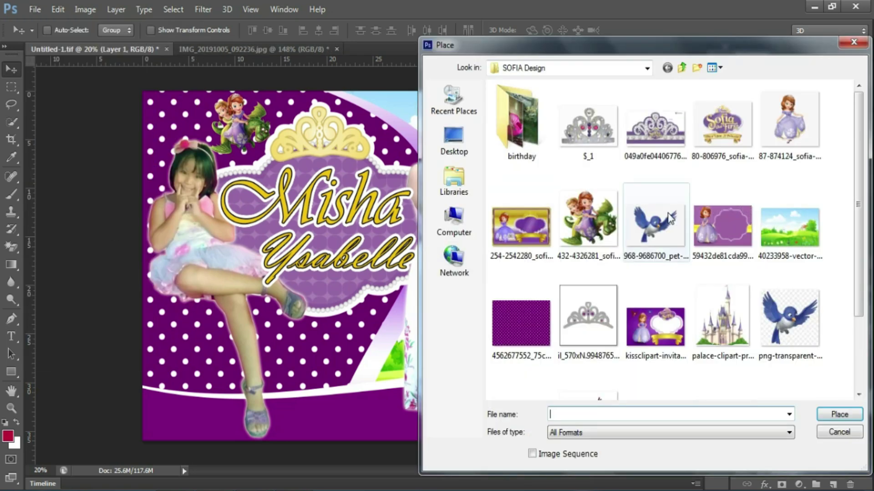
Place the transparent blue bird PNG, enlarged and moved up above Misha
double_click(669, 218)
left_click(445, 203)
left_click(35, 10)
left_click(86, 229)
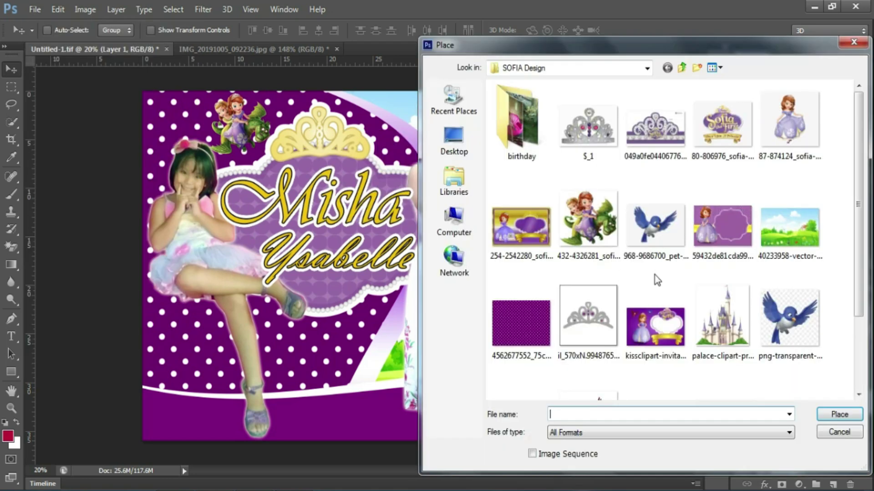
double_click(789, 318)
mouse_move(388, 244)
left_mouse_down()
mouse_move(419, 204)
mouse_move(350, 150)
left_mouse_up()
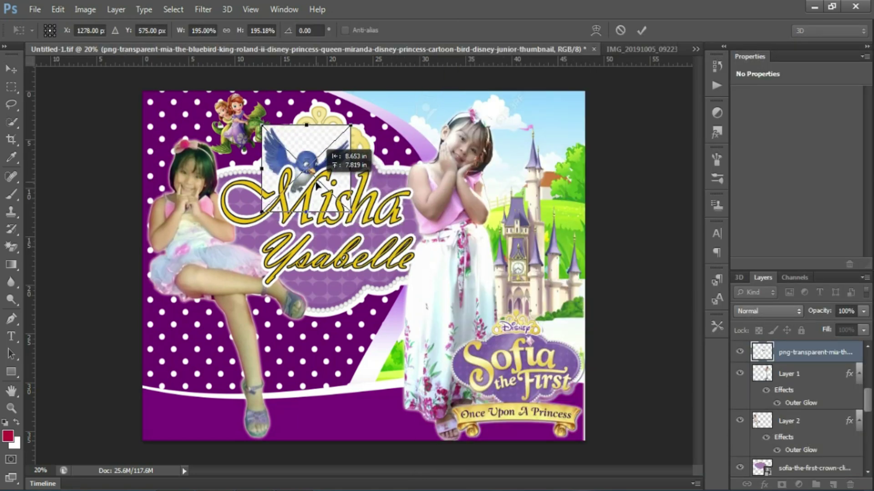
key("Return")
Rasterize the bird layer and move the blue bird higher above Misha
key("e")
left_click(371, 159)
left_click(412, 203)
scroll(318, 177, "up", 5)
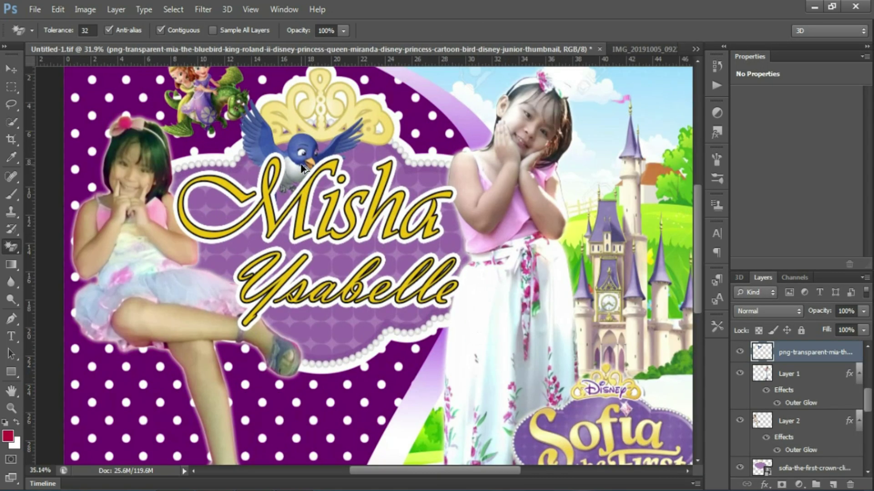
key("ctrl+t")
left_click_drag(334, 185, 353, 150)
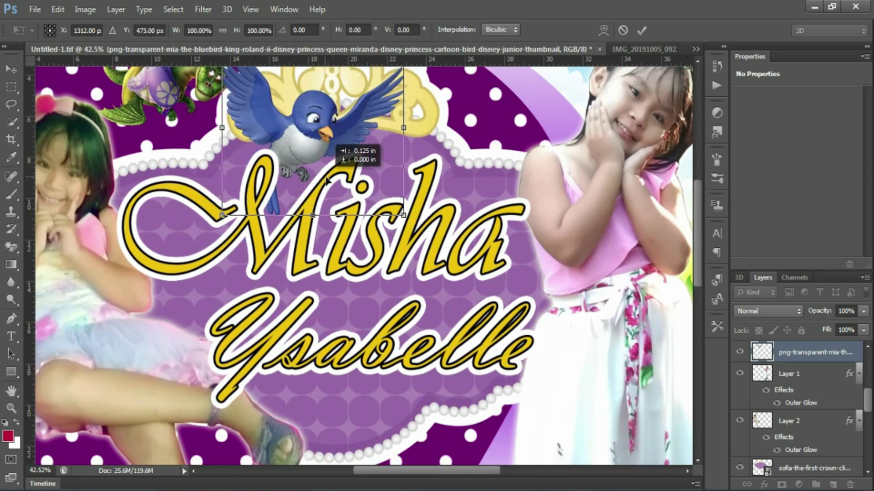
key("Return")
scroll(330, 205, "down", 1)
Place the red robin image, enlarged and positioned beside the blue bird
left_click(44, 14)
left_click(84, 228)
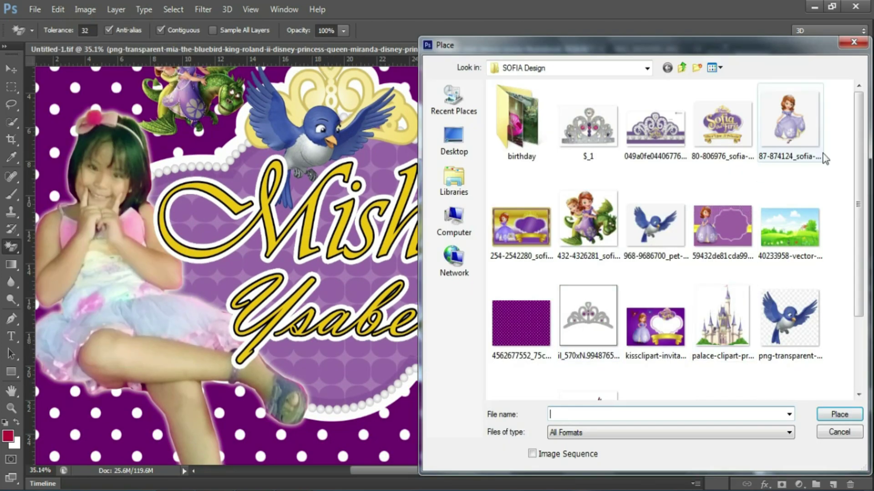
scroll(660, 228, "down", 2)
double_click(722, 314)
left_click_drag(387, 243, 528, 150)
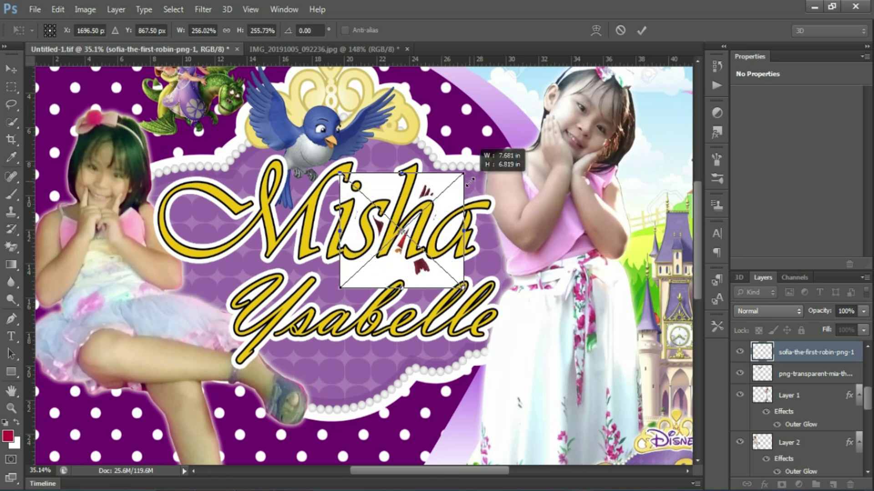
left_click_drag(474, 223, 471, 136)
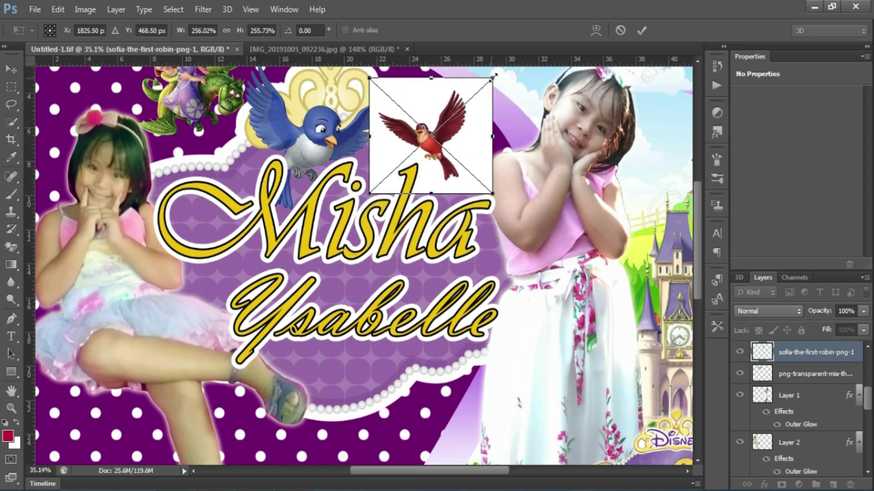
left_click_drag(492, 72, 527, 173)
key("Return")
Erase the robin's white background, move it beside the bluebird, and raise Misha above it
left_click(462, 180)
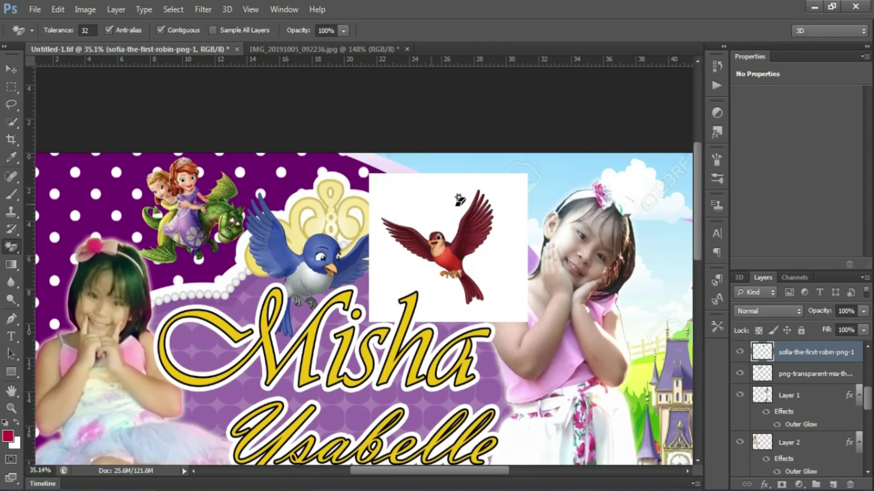
key("Delete")
key("v")
mouse_move(448, 284)
left_mouse_down()
mouse_move(414, 285)
mouse_move(430, 268)
left_mouse_up()
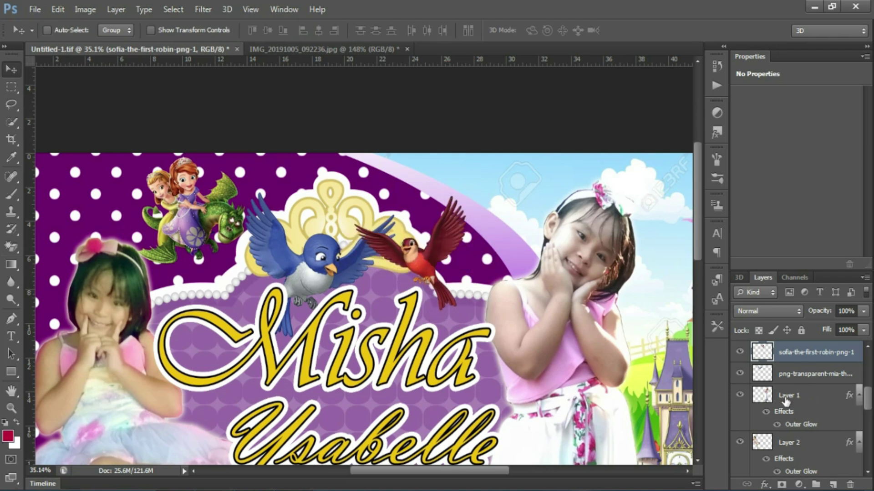
scroll(807, 418, "up", 2)
scroll(807, 417, "up", 2)
left_click_drag(805, 445, 806, 386)
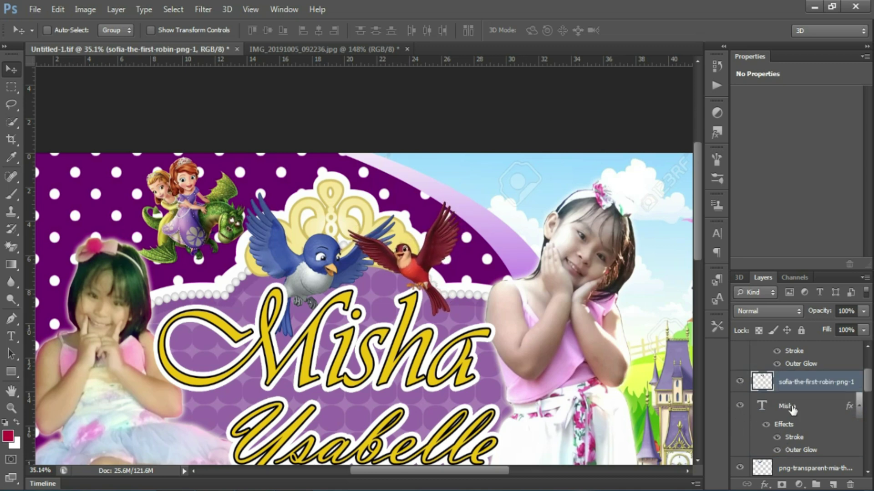
left_click_drag(792, 410, 801, 378)
Shrink the blue bird to about 77% and set it on the crown
right_click(328, 289)
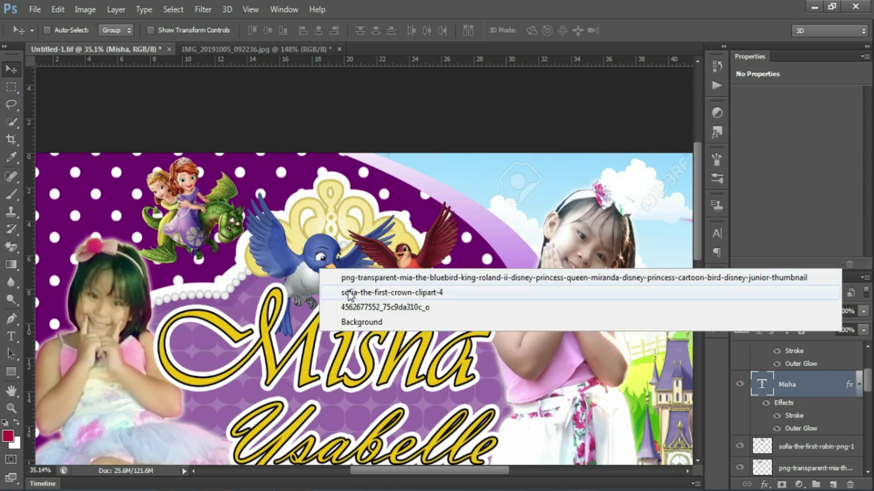
left_click(324, 275)
left_click_drag(324, 273, 291, 264)
key("ctrl+t")
left_click_drag(364, 188, 341, 201)
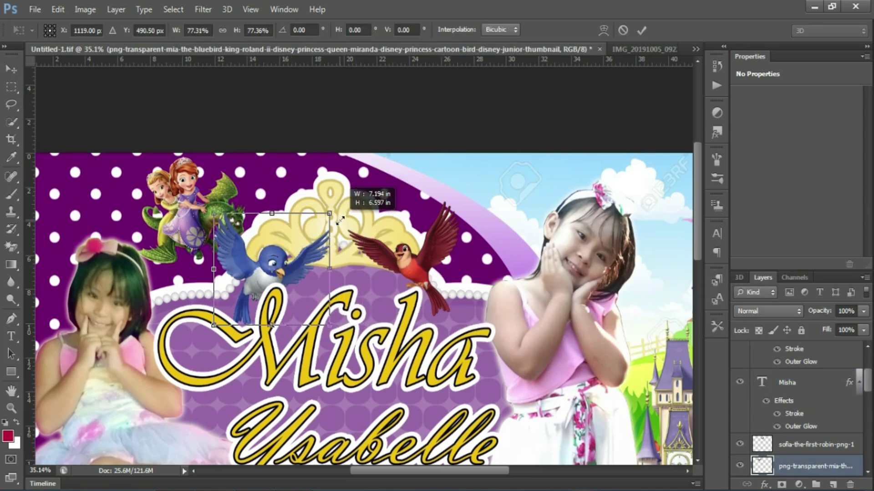
mouse_move(298, 242)
left_mouse_down()
mouse_move(310, 254)
mouse_move(301, 250)
left_mouse_up()
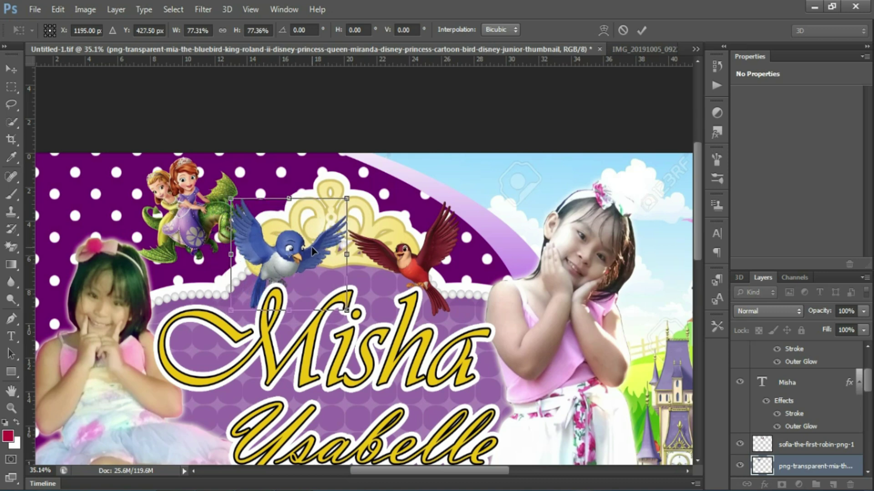
key("Return")
Shrink the Sofia clipart slightly and fit the whole banner in view
right_click(204, 231)
left_click(204, 228)
key("ctrl+t")
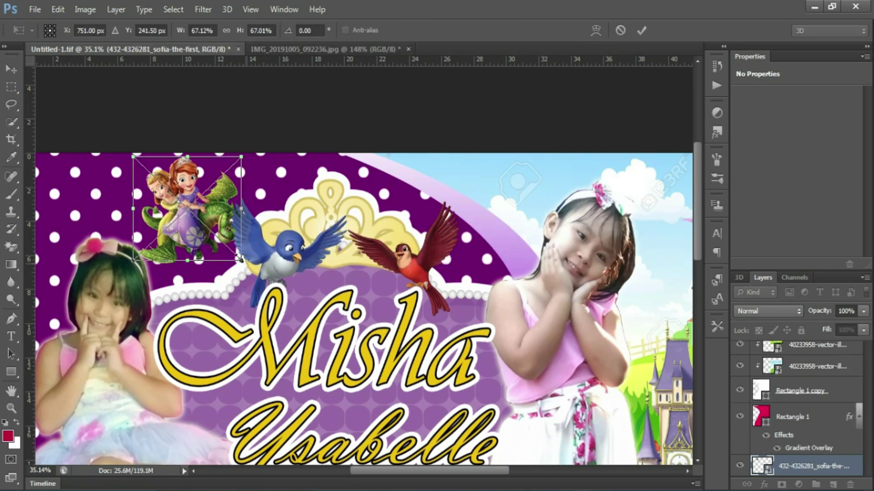
left_click_drag(228, 249, 223, 244)
key("Return")
key("ctrl+0")
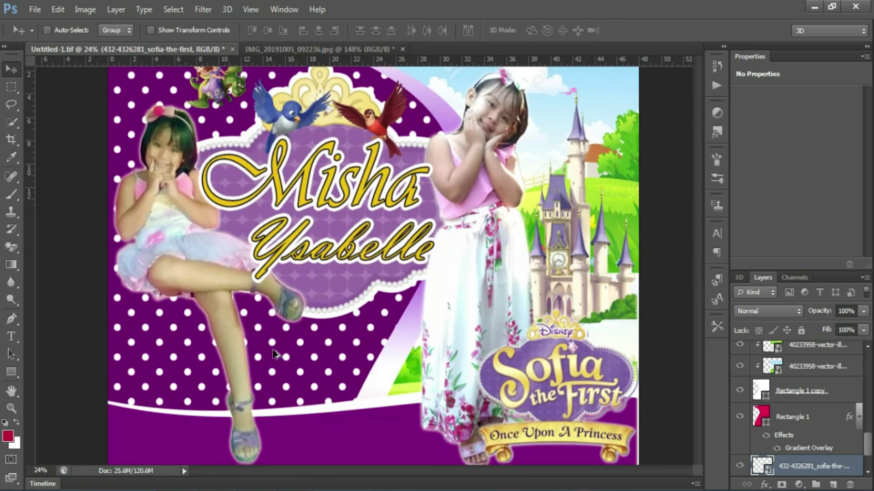
Select Layer 2 and copy the squirrel clipart image
right_click(298, 304)
left_click(322, 313)
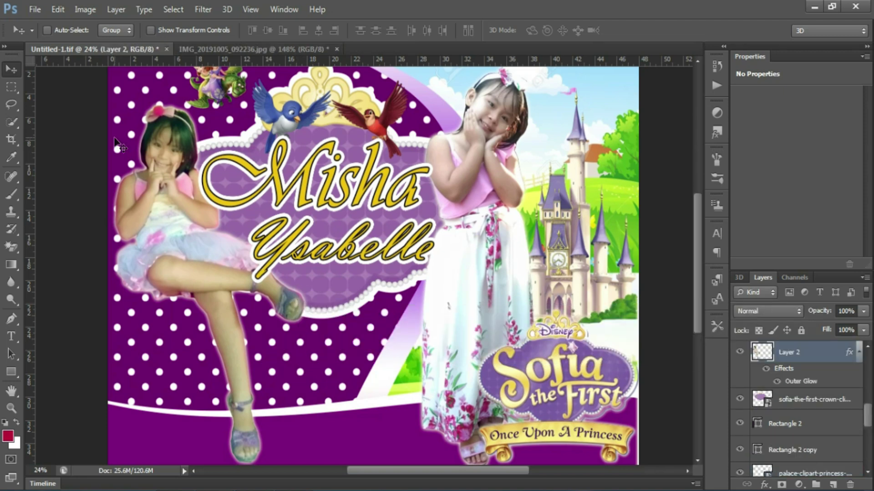
left_click(34, 8)
left_click(55, 234)
scroll(846, 169, "down", 2)
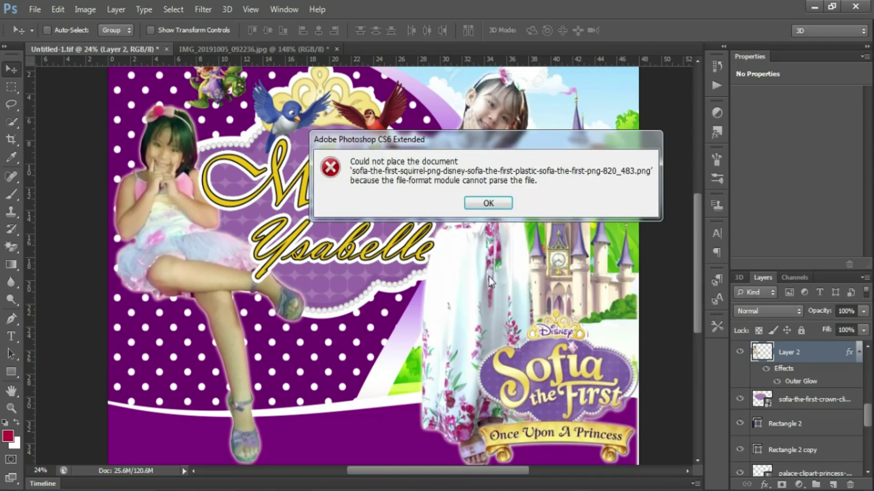
key("Return")
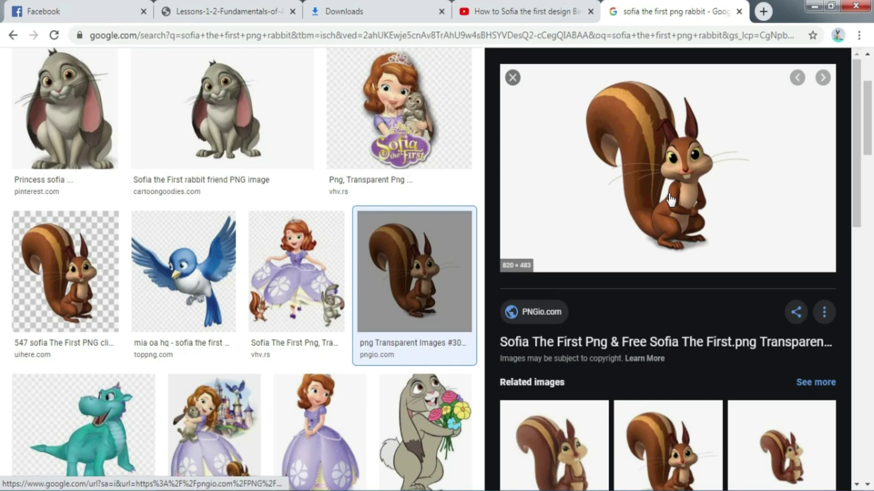
right_click(644, 143)
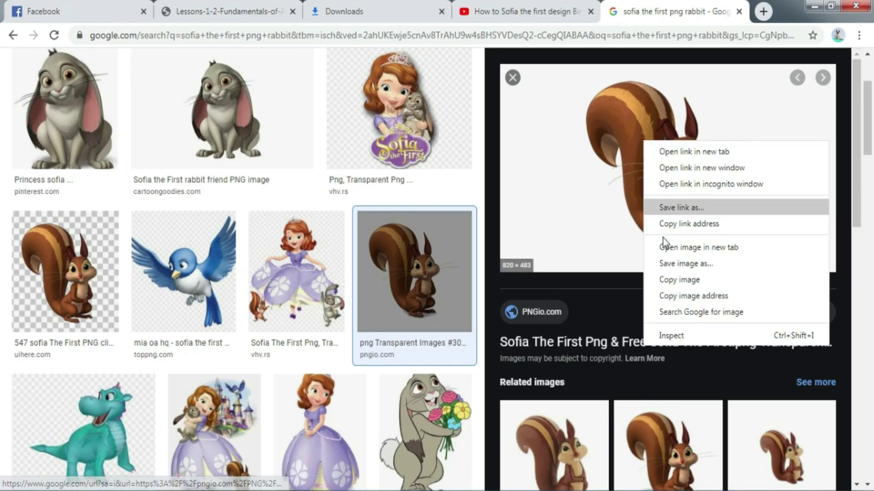
left_click(679, 280)
Paste the squirrel onto the banner and erase its white background with the Magic Eraser
key("ctrl+v")
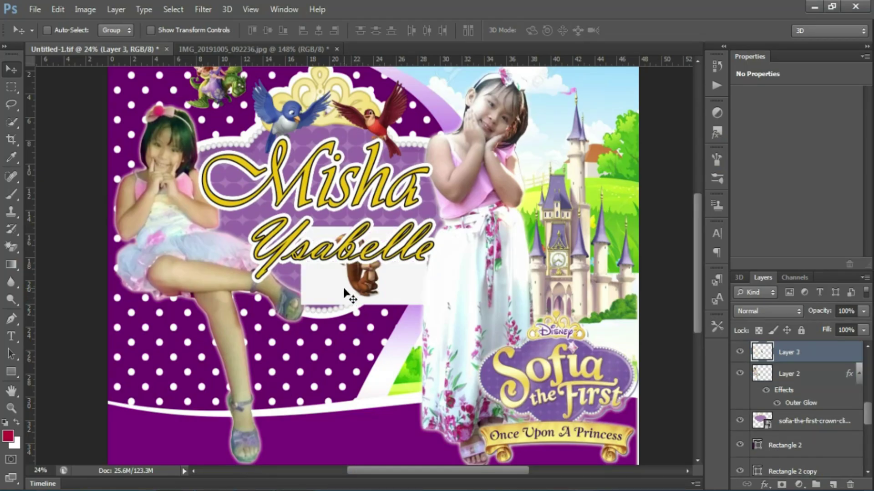
left_click_drag(344, 291, 320, 363)
key("r")
key("e")
left_click(307, 340)
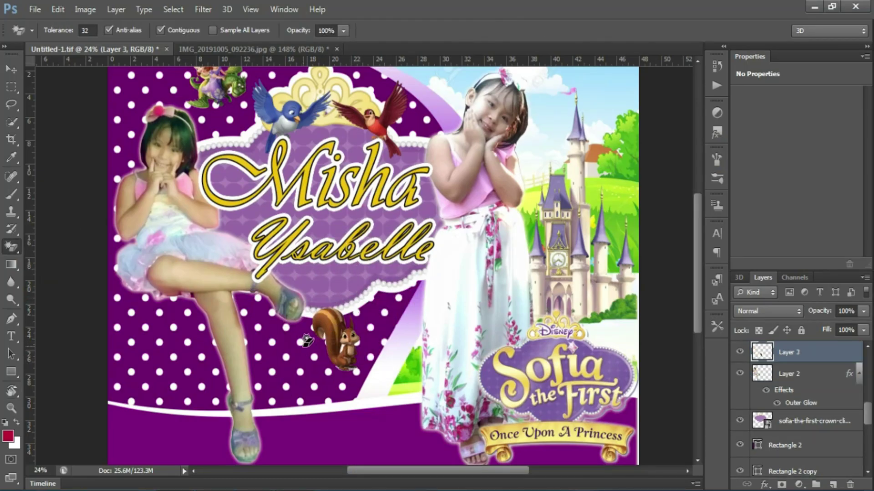
Enlarge the squirrel and place it under 'Ysabelle' beside the girl's knee, then save
key("ctrl+t")
left_click_drag(367, 308, 393, 281)
left_click_drag(350, 327, 321, 308)
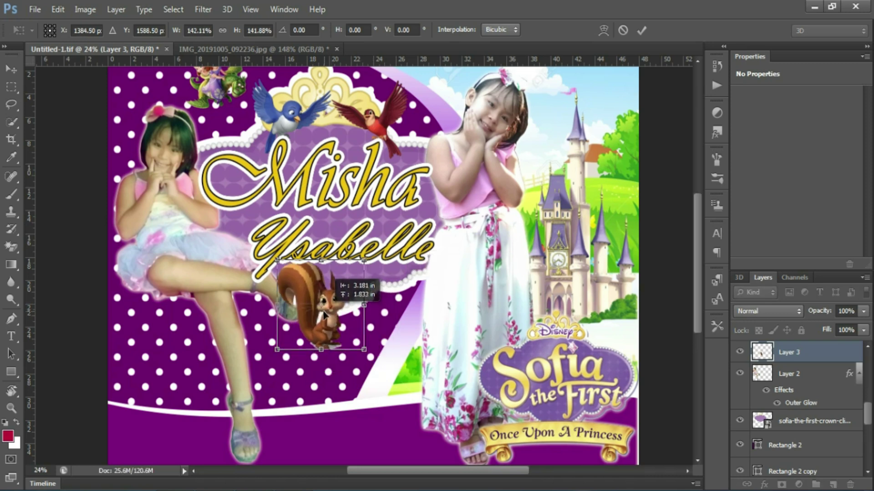
left_click_drag(364, 351, 321, 317)
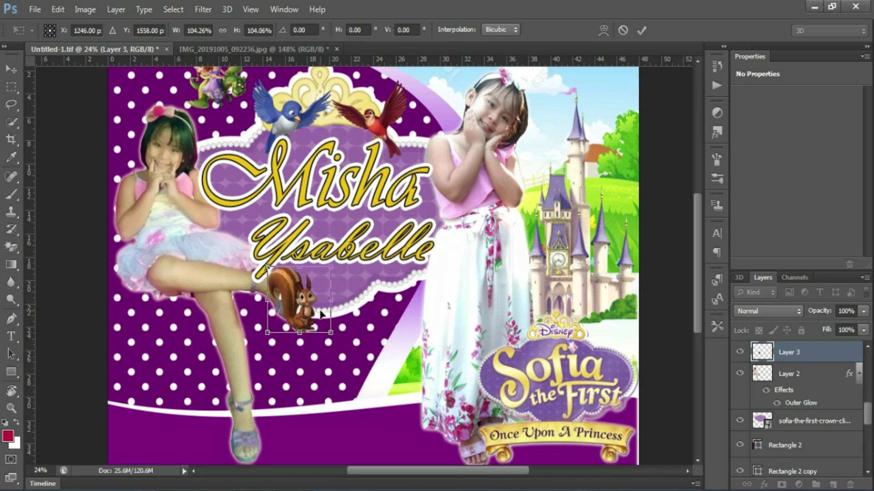
key("Return")
key("v")
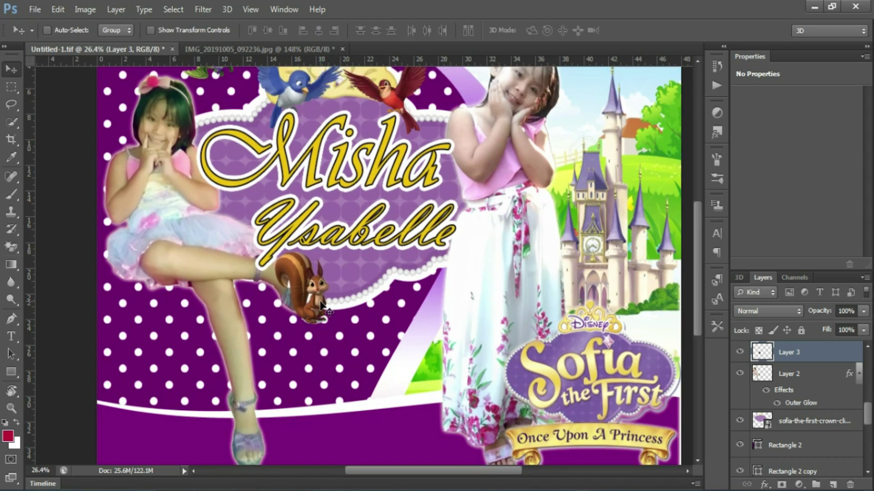
key("ctrl+0")
key("ctrl+s")
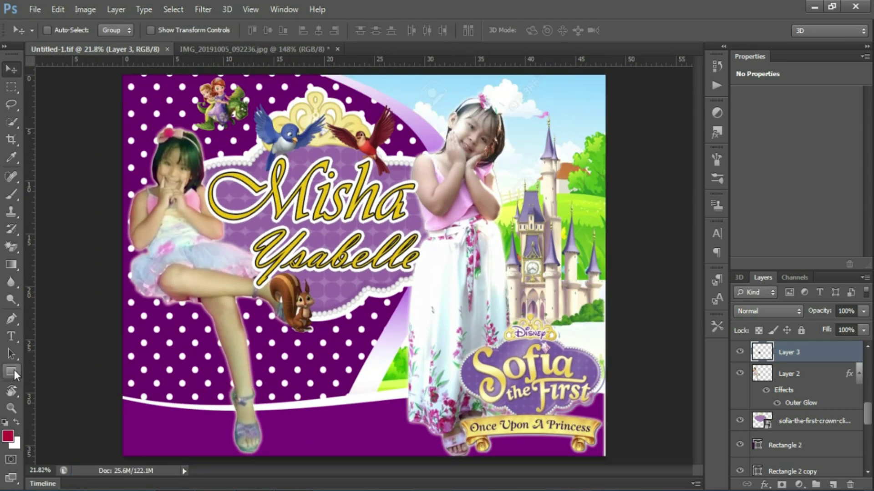
Draw a purple scalloped flower with the Custom Shape tool over the girl's legs
left_click(15, 370)
left_click(95, 436)
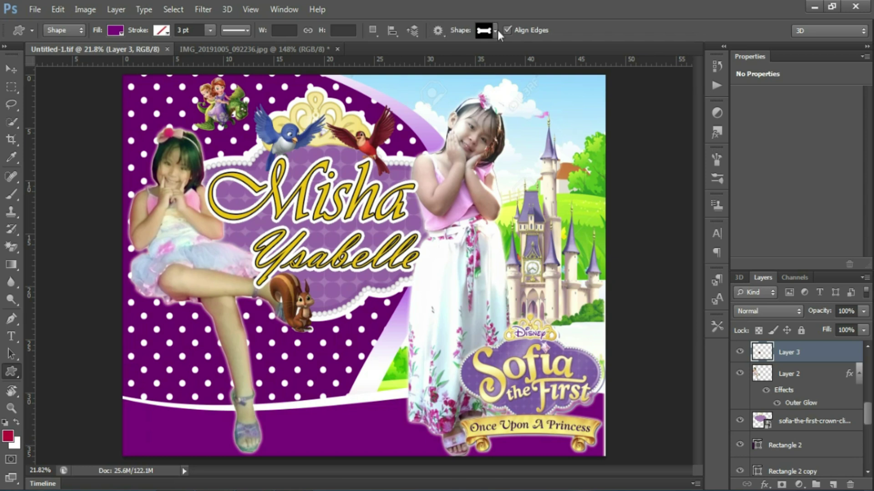
left_click(498, 30)
scroll(500, 86, "down", 3)
scroll(500, 87, "down", 3)
scroll(501, 86, "down", 3)
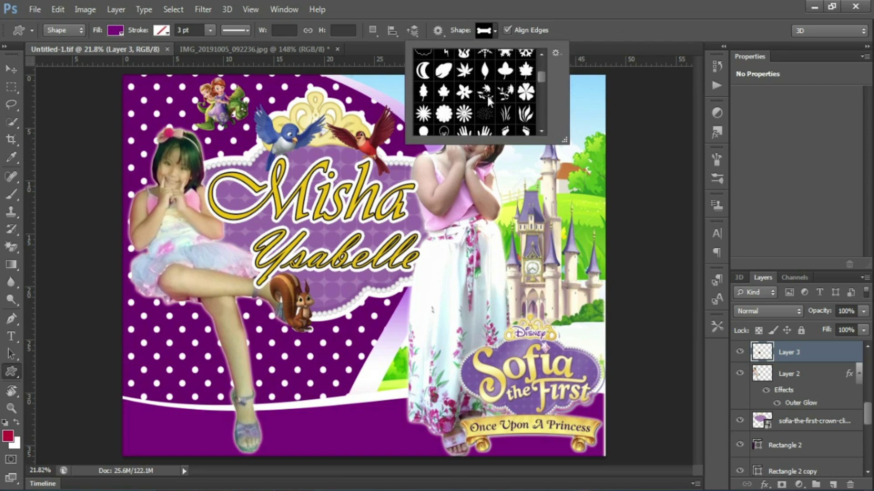
scroll(496, 91, "down", 3)
scroll(489, 98, "down", 3)
scroll(484, 102, "down", 3)
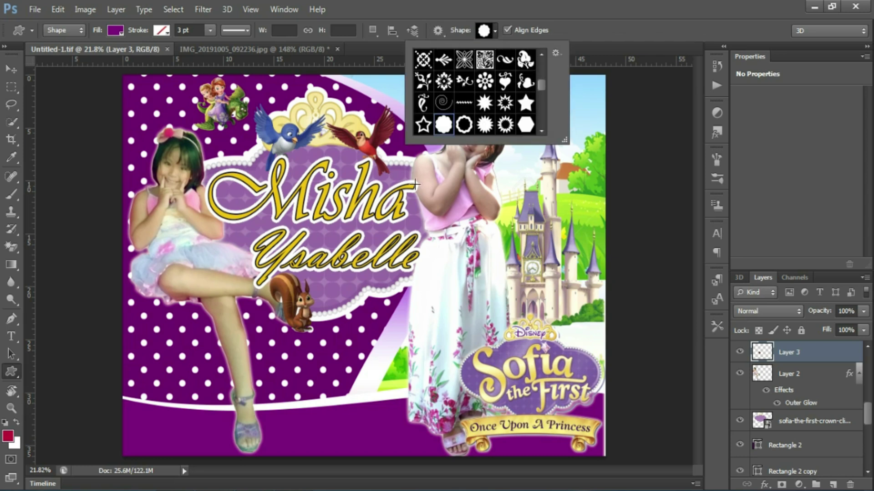
left_click(228, 362)
left_click_drag(193, 349, 277, 441)
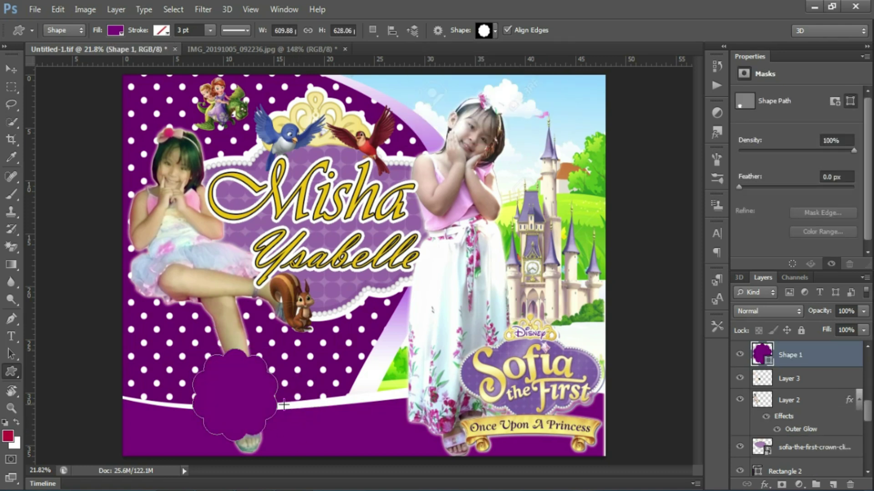
Enlarge the flower shape and move it to the lower middle of the banner
key("ctrl+t")
left_click_drag(277, 349, 287, 339)
left_click_drag(266, 404, 405, 362)
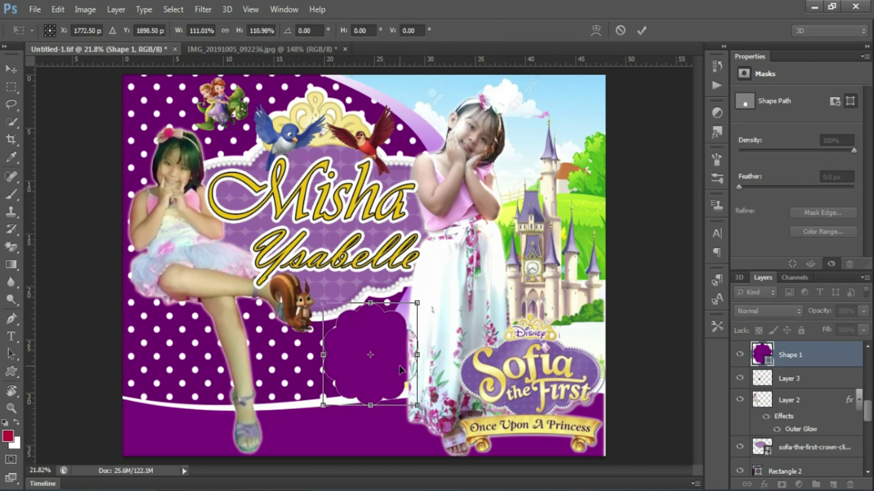
key("Return")
key("v")
left_click_drag(384, 353, 363, 374)
Duplicate the flower layer and select the original flower layer
key("ctrl+j")
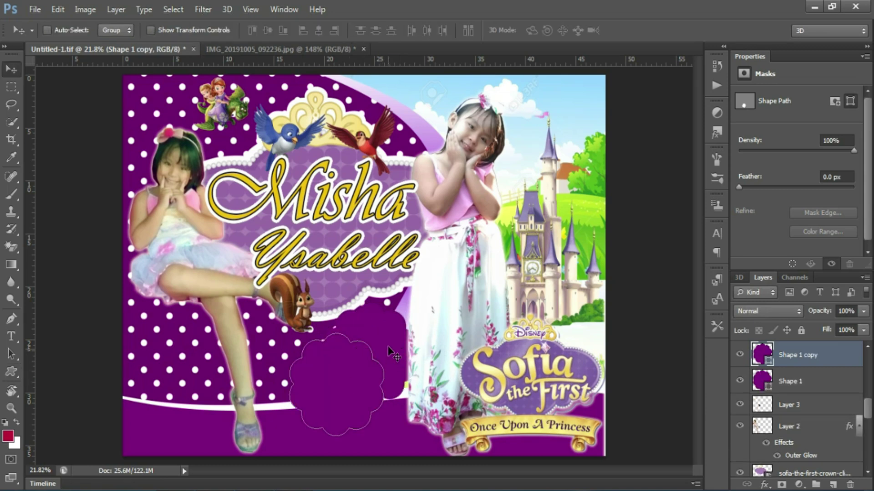
right_click(350, 329)
left_click(366, 335)
right_click(823, 386)
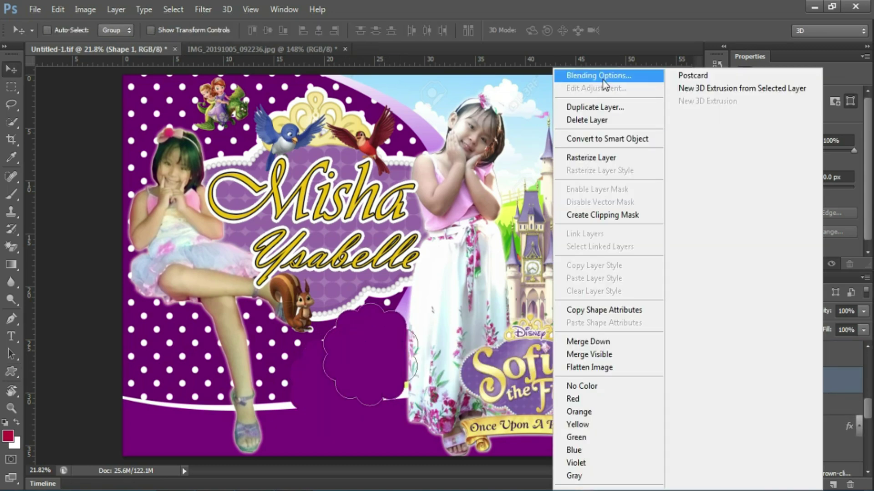
Add a white Color Overlay layer style to the original flower shape
left_click(592, 75)
left_click(531, 282)
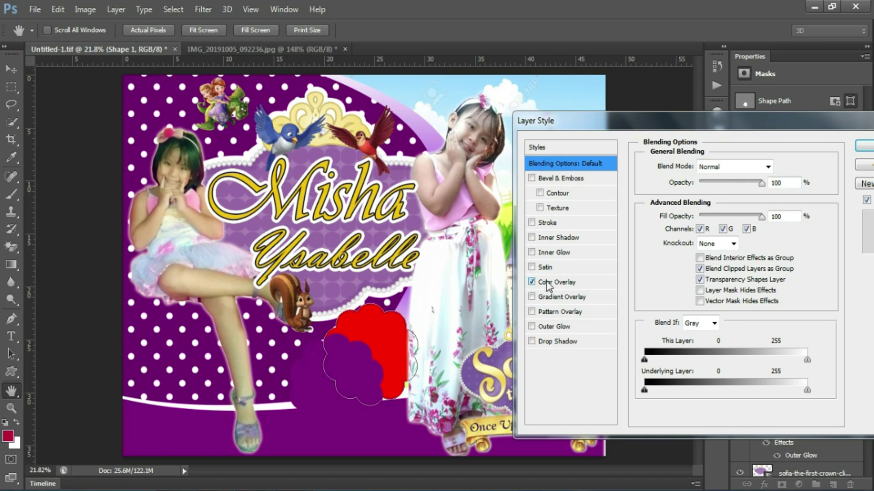
left_click(836, 116)
left_click(578, 122)
left_click(856, 112)
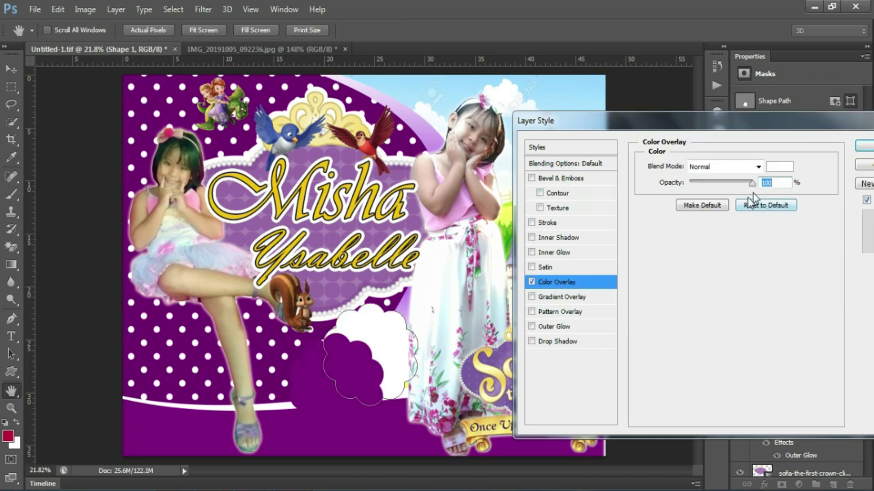
left_click(862, 146)
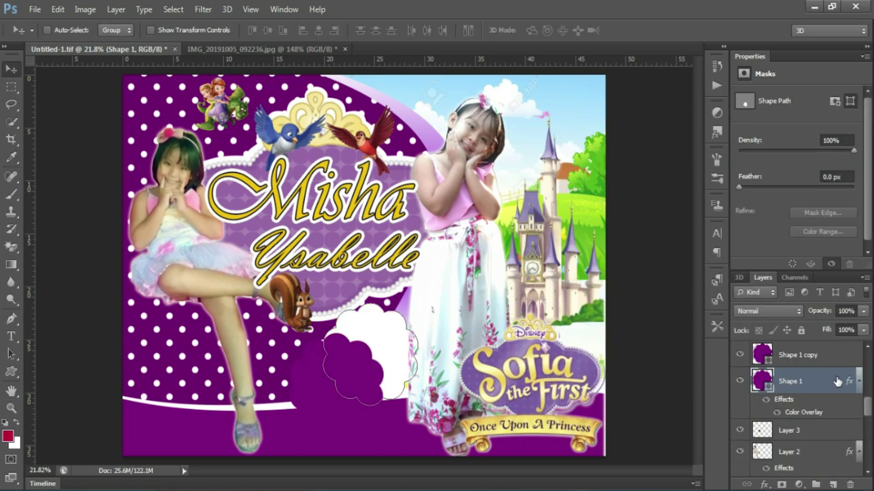
Try a thick purple outline with no fill on the flower shape
left_click(11, 371)
left_click(116, 30)
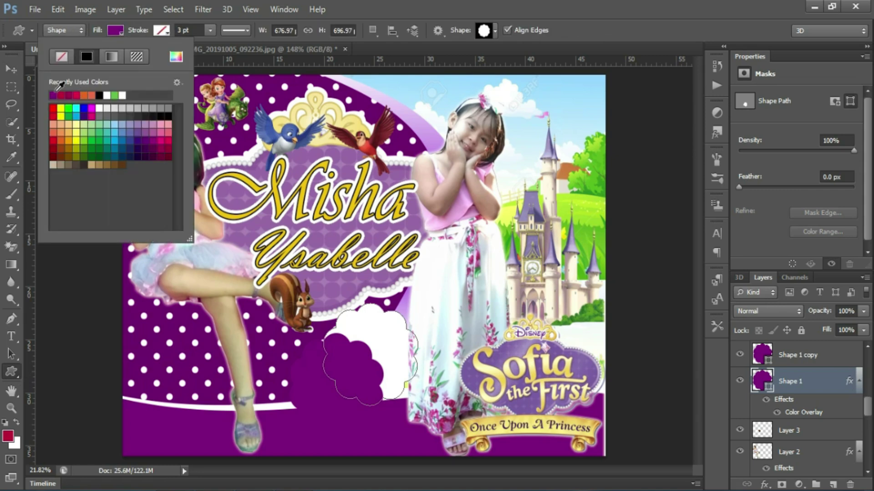
left_click(115, 30)
left_click(62, 56)
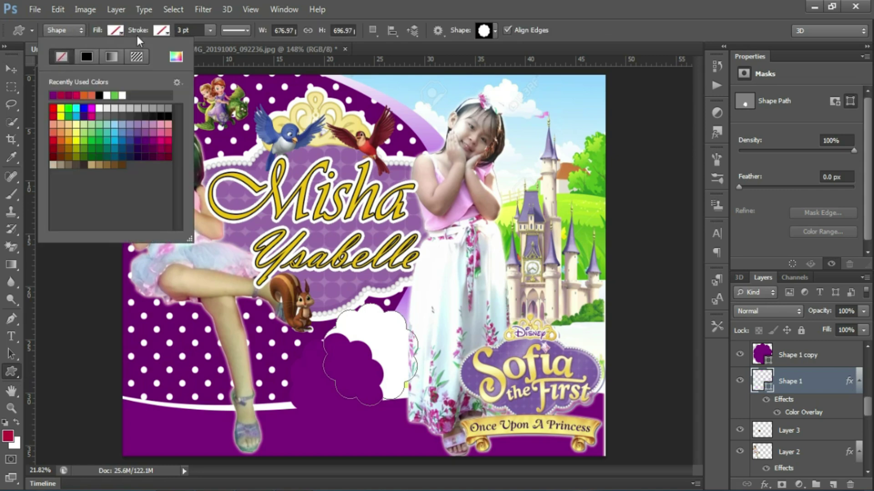
left_click(162, 30)
left_click(99, 95)
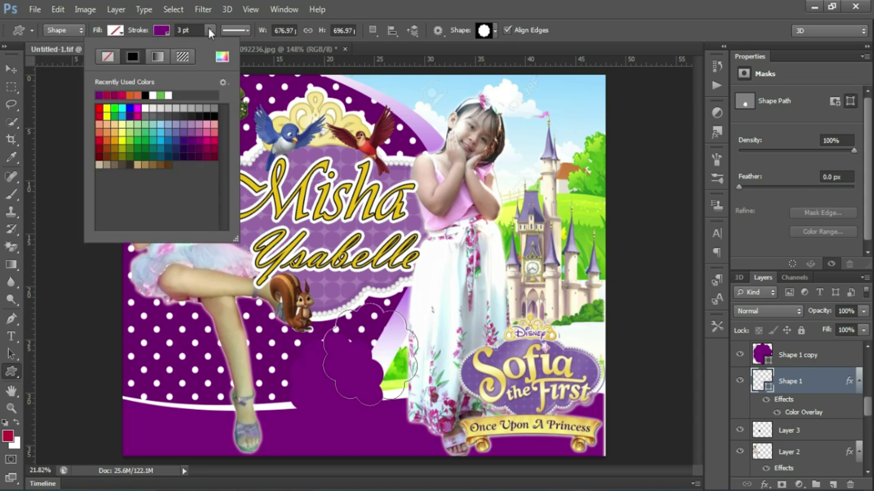
left_click(210, 30)
left_click_drag(213, 46, 232, 47)
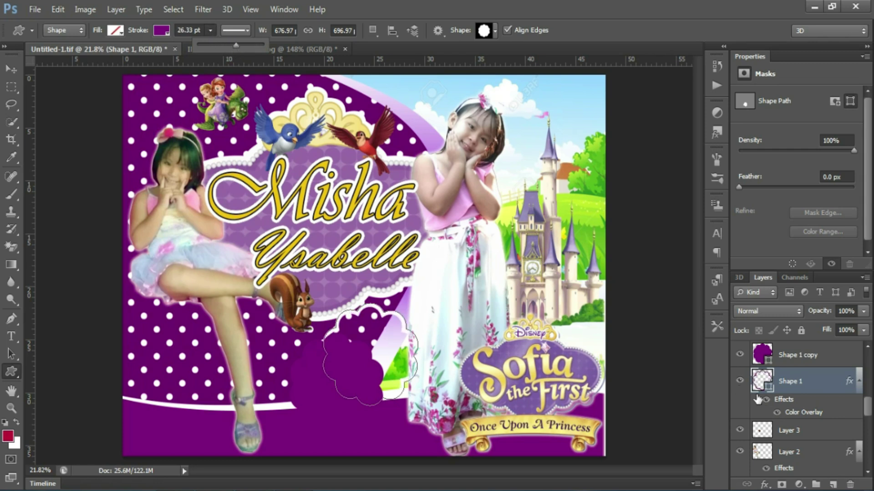
Give the flower shape a white fill and no outline
left_click(115, 30)
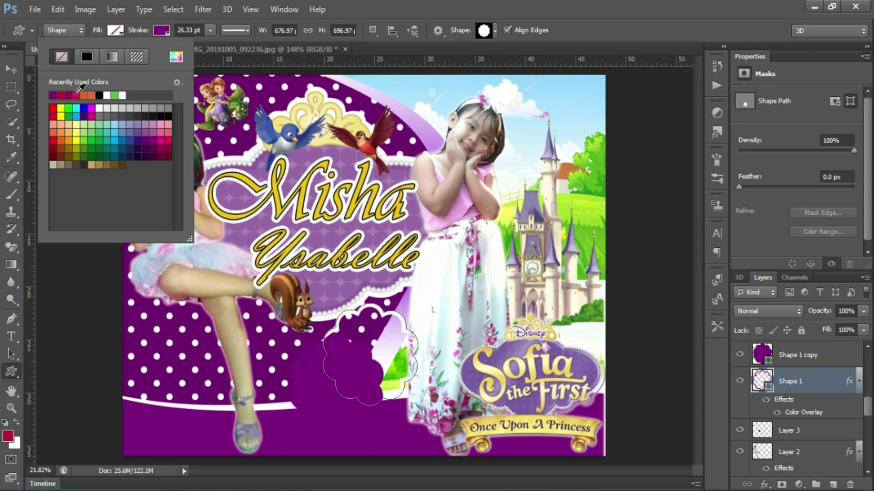
left_click(57, 94)
left_click(122, 95)
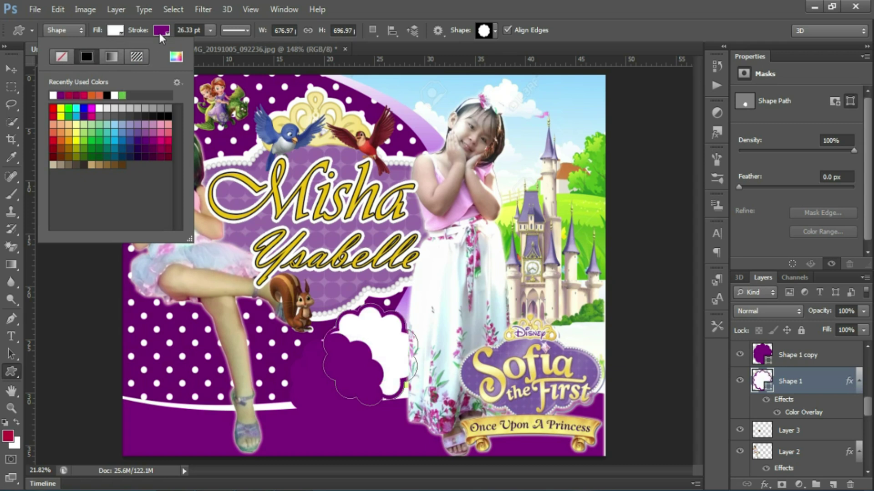
left_click(161, 30)
left_click(107, 56)
Reposition the purple flower and enlarge the white one behind it as a border
left_click(797, 355)
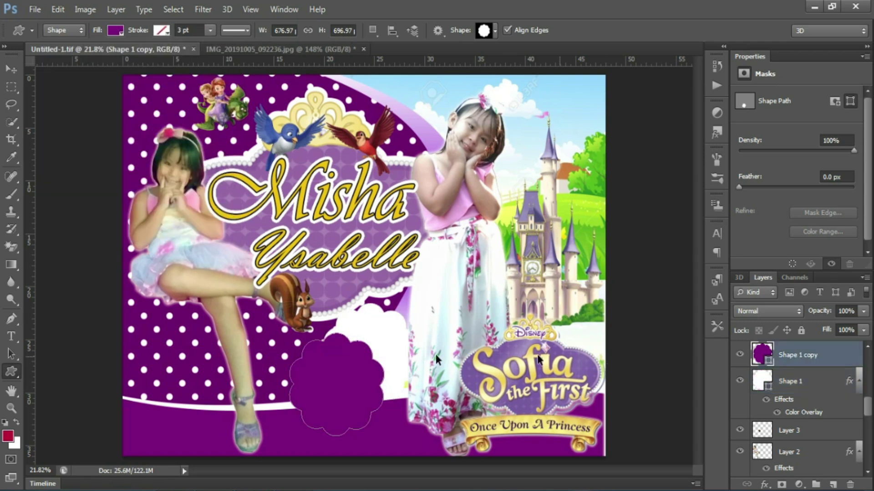
key("ctrl+t")
left_click_drag(405, 392, 392, 364)
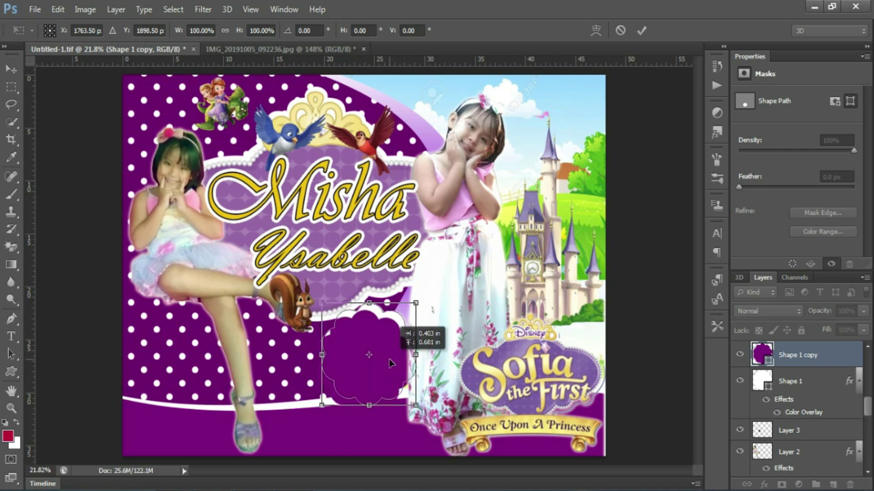
key("Return")
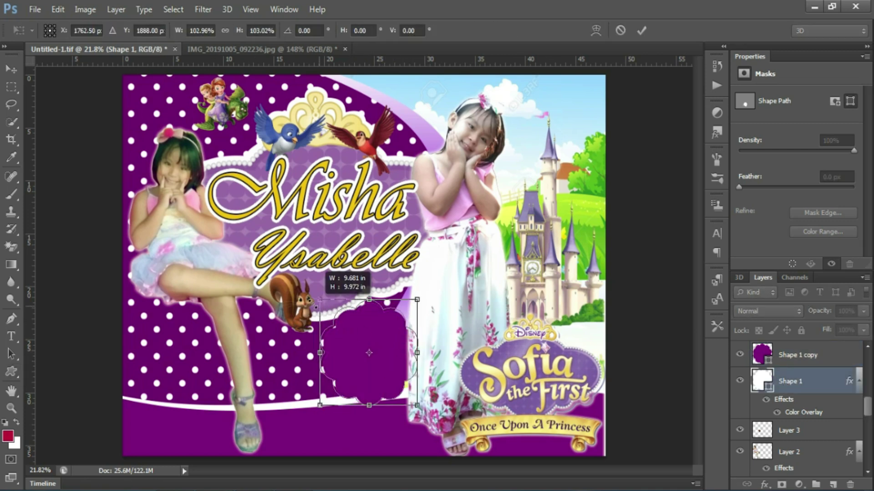
left_click_drag(417, 405, 424, 411)
key("Return")
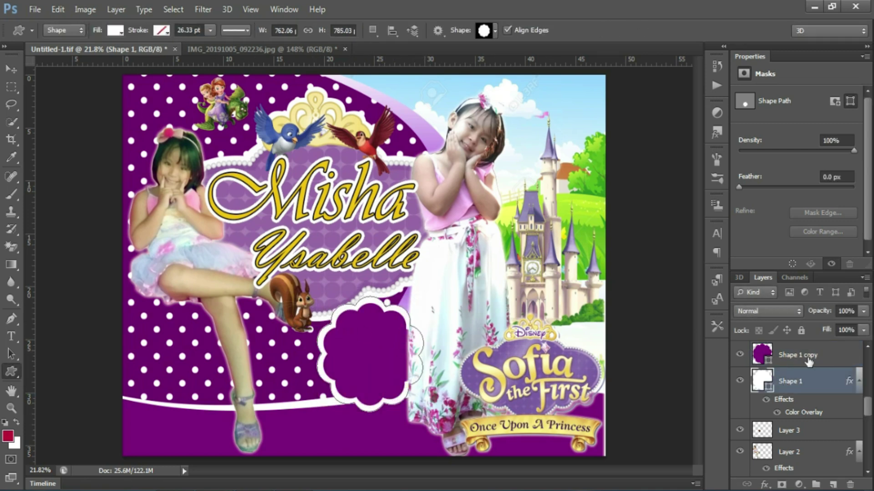
left_click(790, 359, "shift")
Place a copy of the bordered flower to the left and scale it to 82%
key("v")
left_click_drag(388, 353, 283, 367)
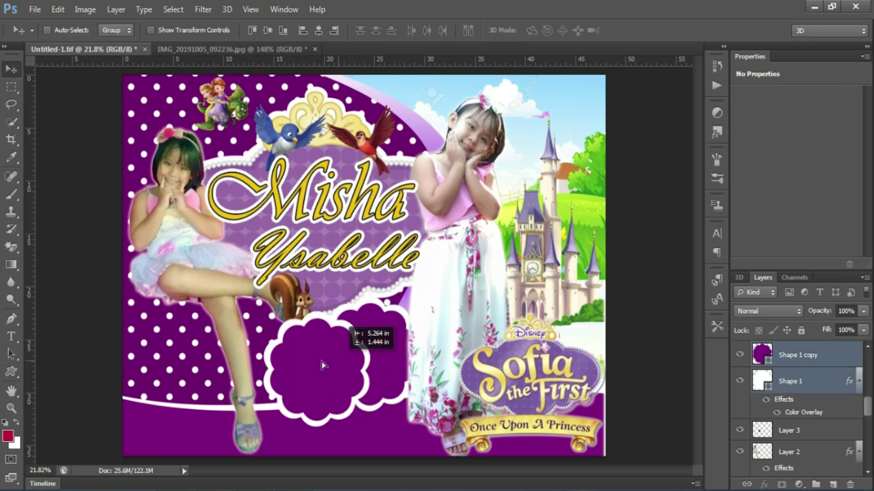
key("ctrl+t")
left_click_drag(209, 425, 229, 407)
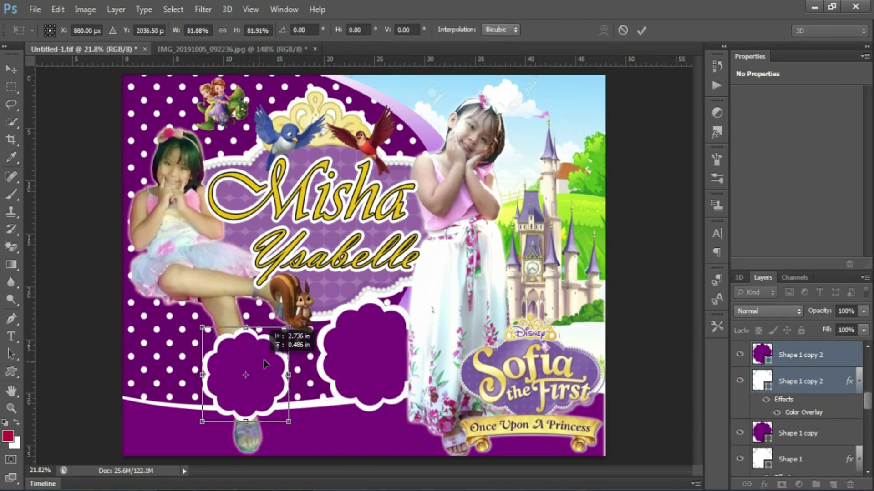
mouse_move(287, 350)
left_mouse_down()
mouse_move(294, 359)
mouse_move(281, 364)
left_mouse_up()
key("Return")
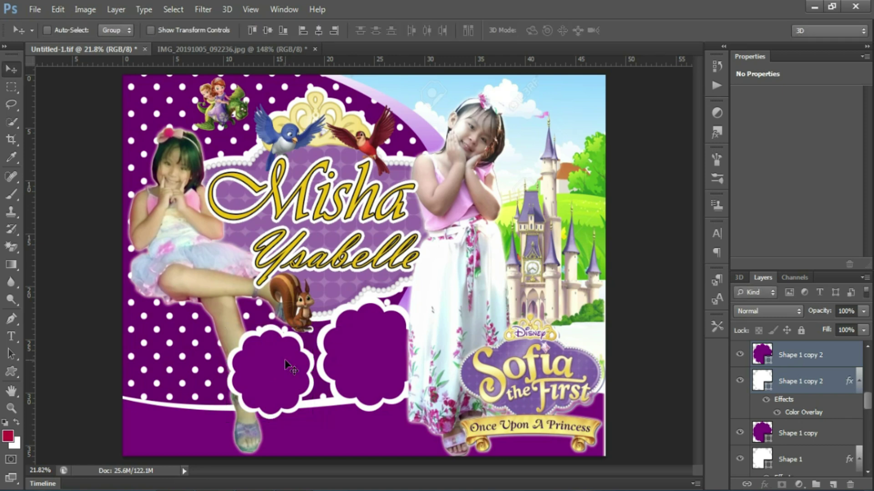
Nudge the right bordered flower up and left, then place another copy at the far left
left_click(798, 433)
left_click(795, 459, "shift")
key("shift+Up")
key("shift+Up")
key("shift+Up")
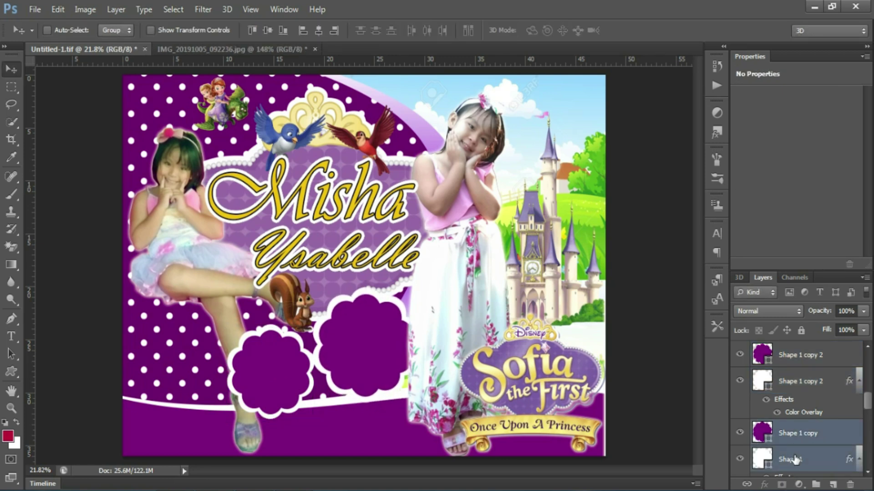
key("shift+Up")
key("shift+Up")
key("shift+Up")
key("shift+Left")
key("shift+Left")
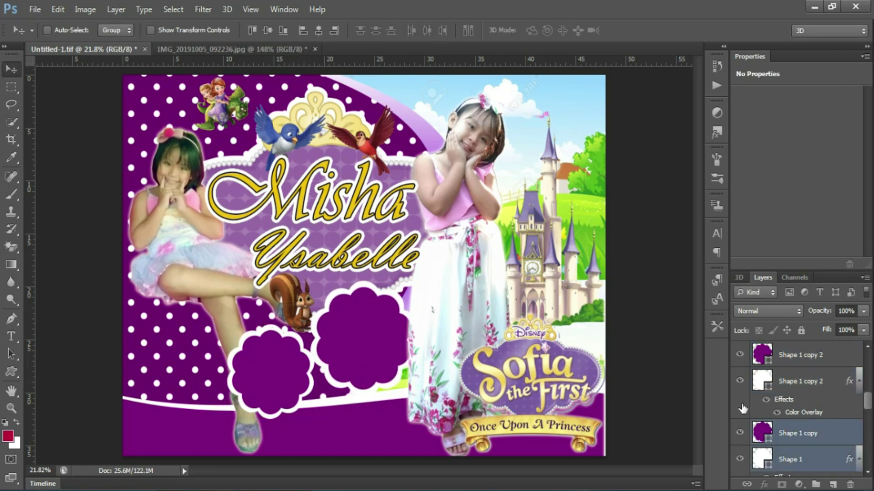
left_click_drag(362, 334, 174, 341)
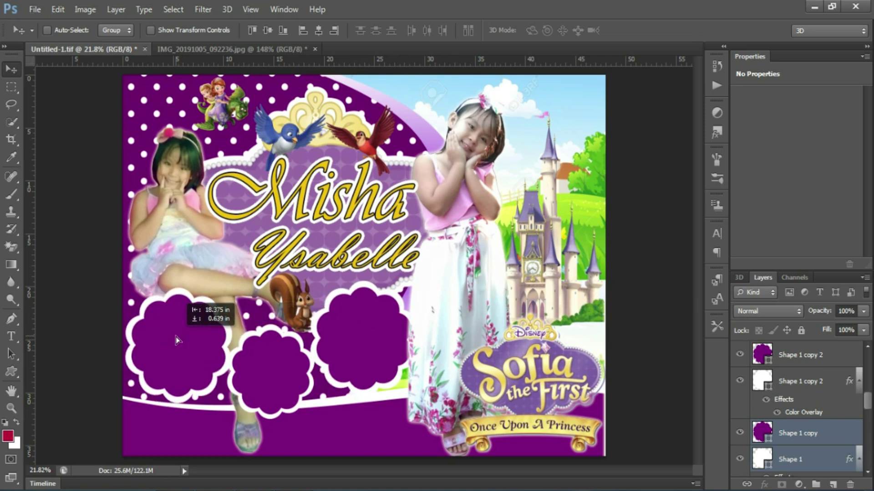
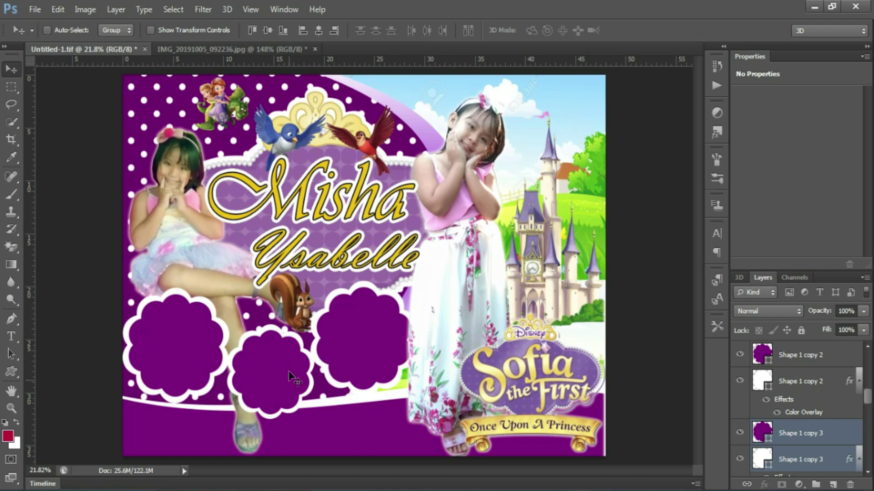
Change the Ysabelle text to the New Walt Disney Font
key("t")
double_click(317, 261)
left_click(136, 30)
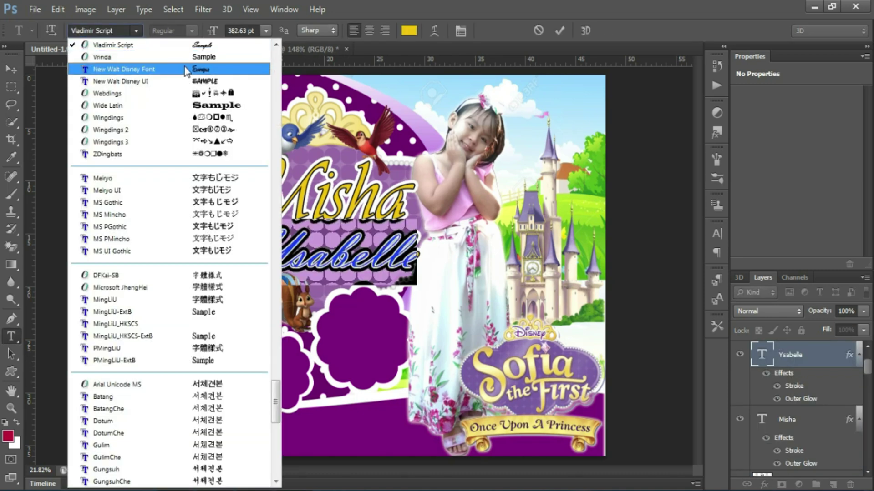
left_click(137, 70)
left_click(560, 30)
Enlarge Ysabelle slightly and reposition it under Misha
key("ctrl+t")
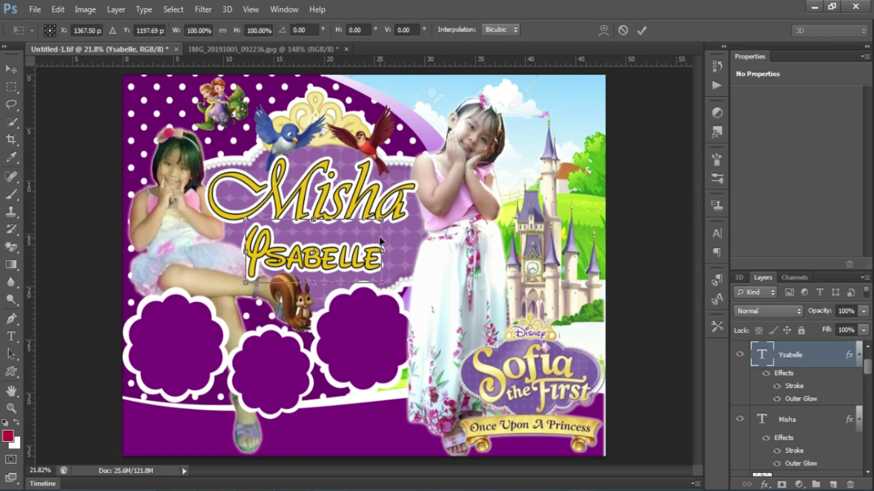
left_click_drag(385, 217, 412, 189)
mouse_move(377, 249)
left_mouse_down()
mouse_move(401, 258)
mouse_move(393, 261)
left_mouse_up()
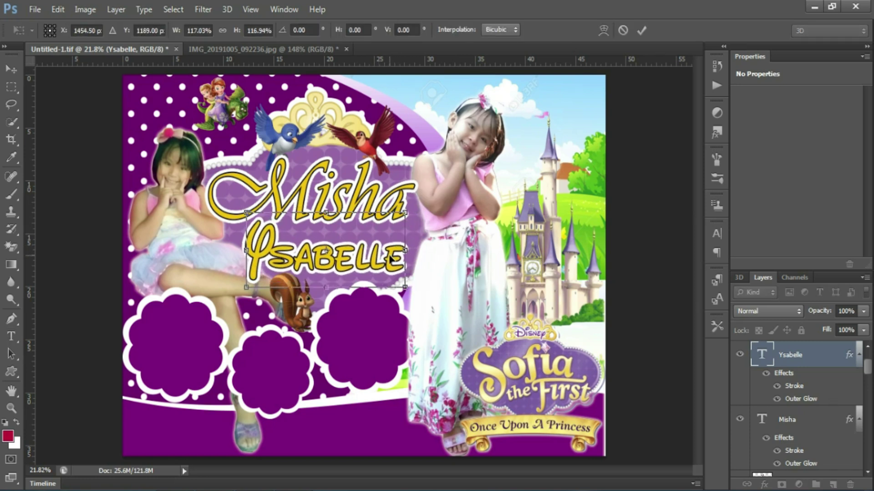
key("Return")
Add white 'September 06,2020' text near the bottom centre and enlarge it
left_click(344, 436)
left_click(409, 30)
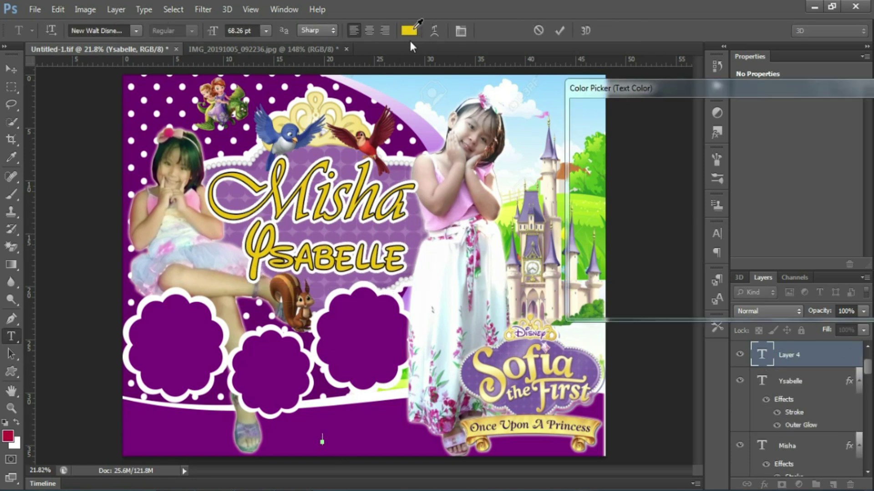
left_click(854, 113)
type("September 06,2020")
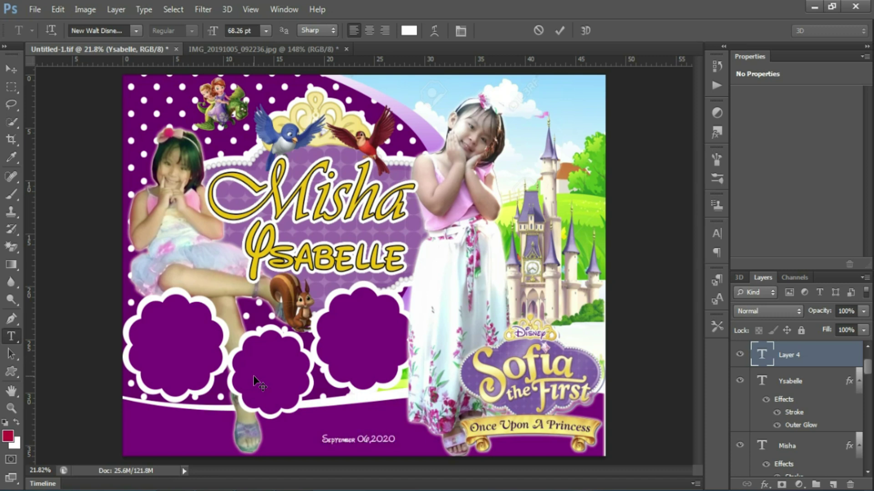
key("ctrl+Return")
key("ctrl+t")
mouse_move(396, 445)
left_mouse_down()
mouse_move(426, 453)
mouse_move(391, 436)
left_mouse_up()
key("Return")
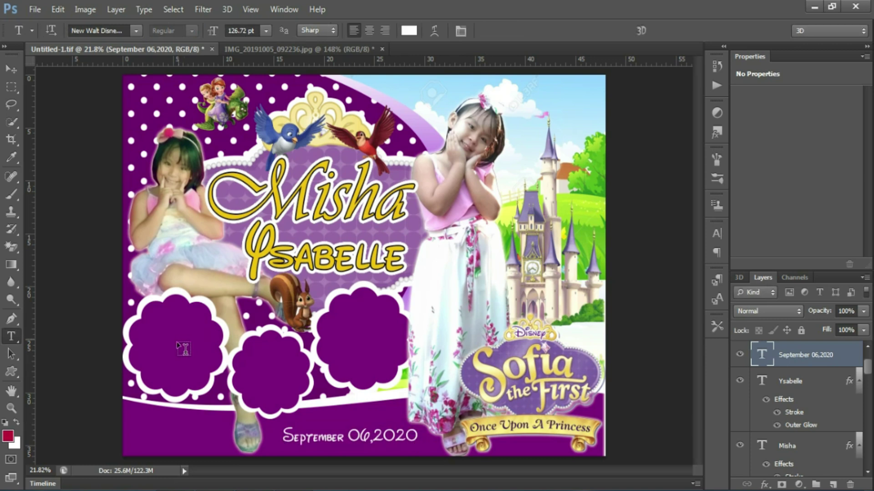
right_click(175, 349, "ctrl")
Shrink the left flower frame and its outline to about 86% and move it up
left_click(203, 357)
left_click(801, 443, "ctrl")
key("ctrl+t")
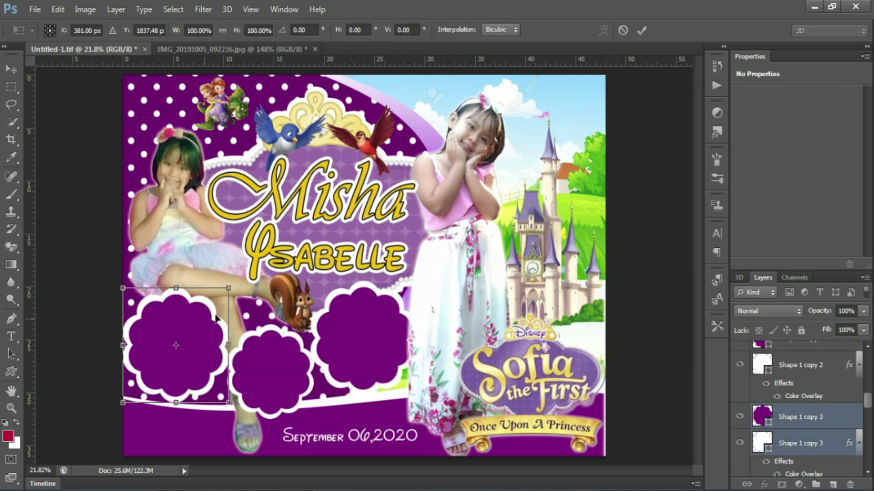
left_click_drag(224, 291, 219, 298)
left_click_drag(168, 320, 168, 298)
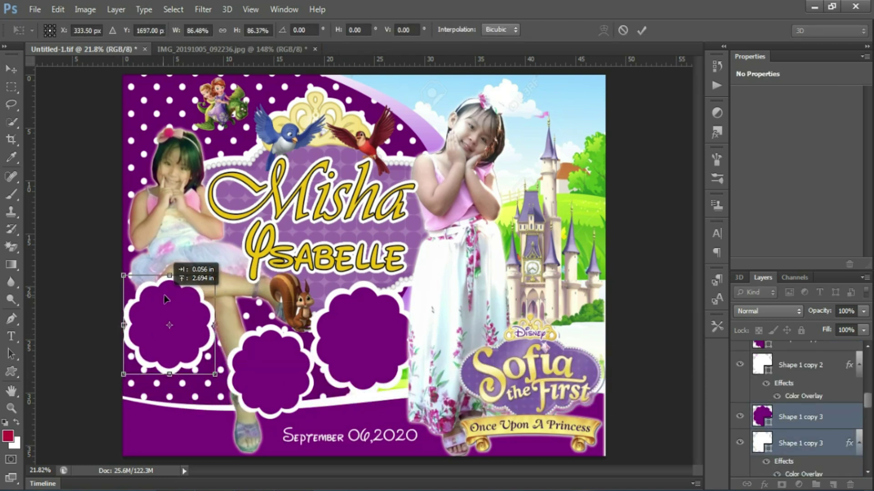
key("Return")
Move the middle flower frame to the lower-left corner and shrink it to about 89%
right_click(263, 365, "ctrl")
left_click(278, 370)
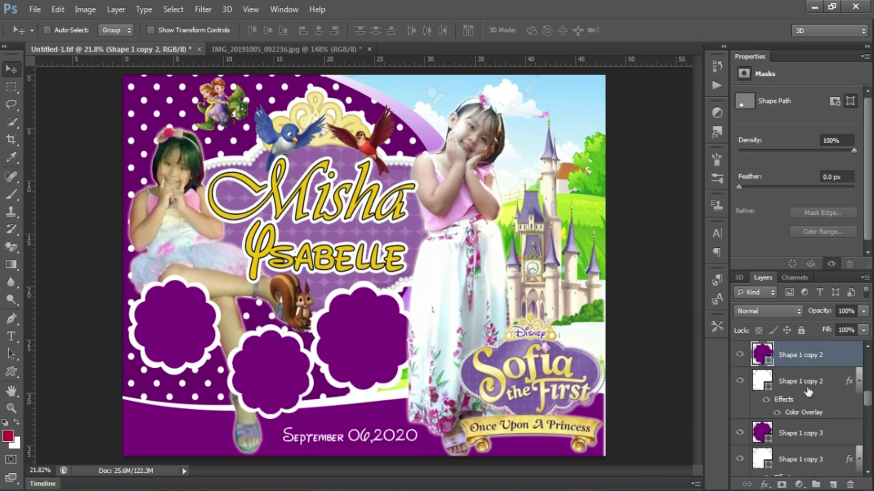
left_click_drag(275, 369, 170, 410)
key("ctrl+t")
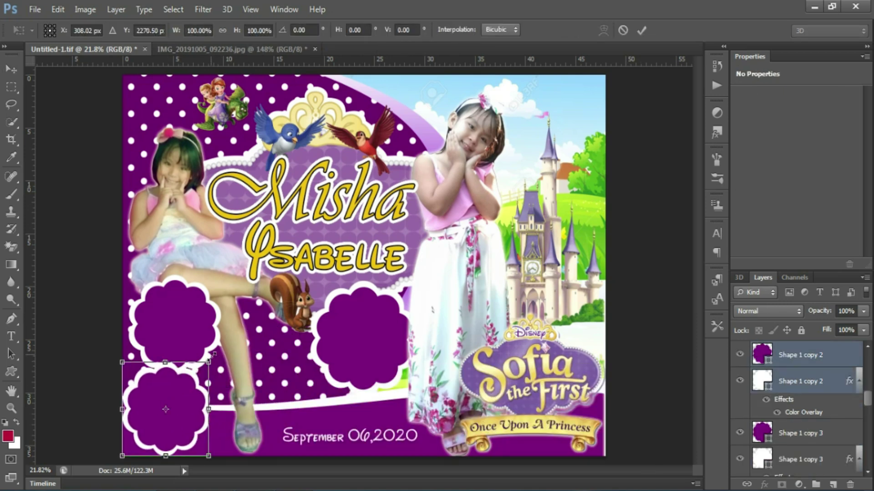
left_click_drag(209, 369, 202, 368)
key("Return")
Move the right flower frame beside the lower-left one and enlarge it to about 106%
right_click(351, 328, "ctrl")
left_click(364, 337)
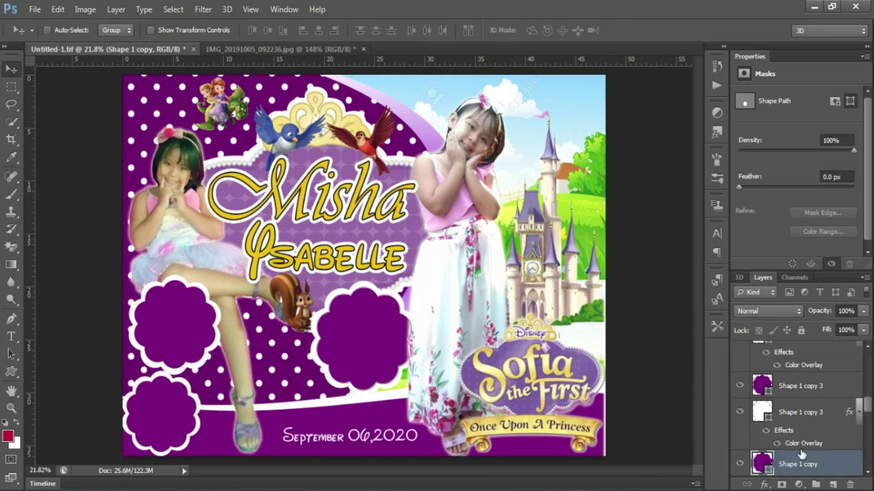
left_click(796, 448, "ctrl")
key("ctrl+t")
mouse_move(385, 304)
left_mouse_down()
mouse_move(270, 359)
mouse_move(305, 334)
left_mouse_up()
left_click_drag(308, 452, 310, 456)
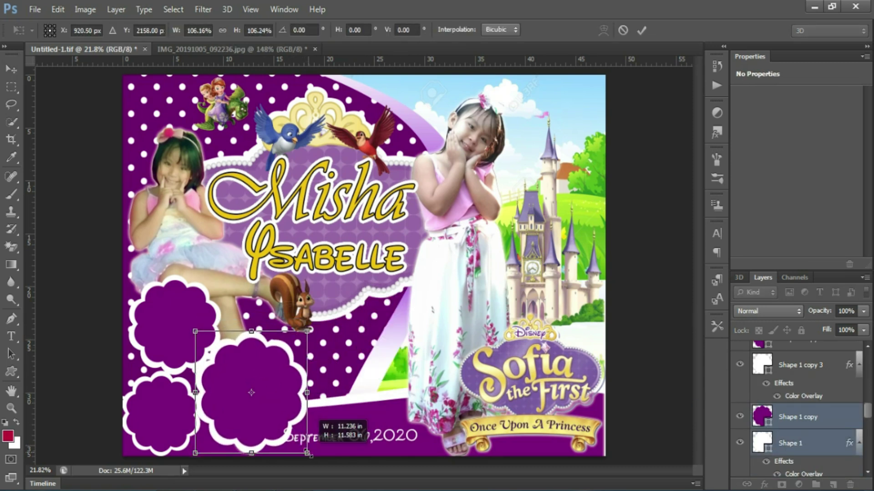
key("Return")
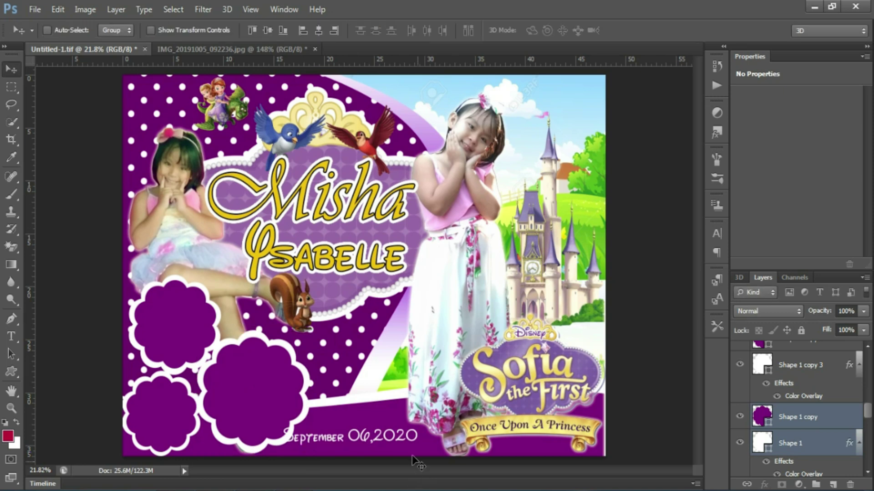
Select the date text layer and start scaling it
right_click(412, 432)
left_click(403, 303)
key("ctrl+t")
Shrink the date slightly, then duplicate it and retype the copy as '@'
left_click_drag(285, 426, 294, 429)
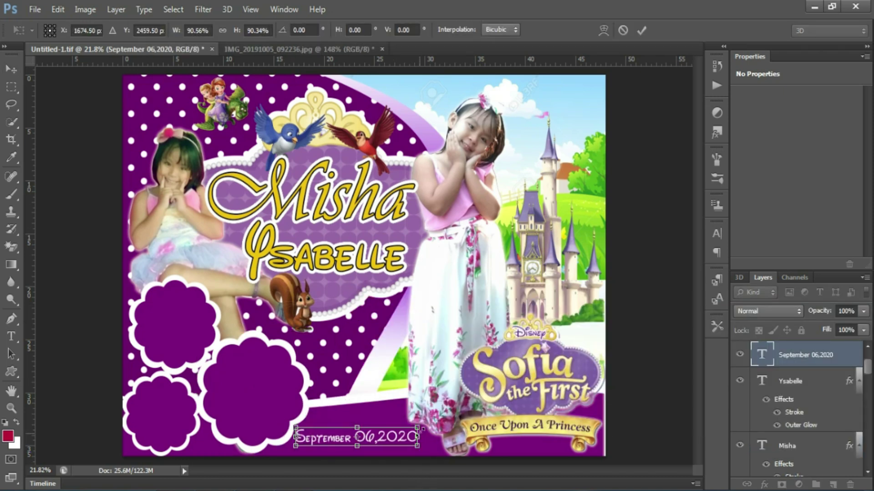
key("Return")
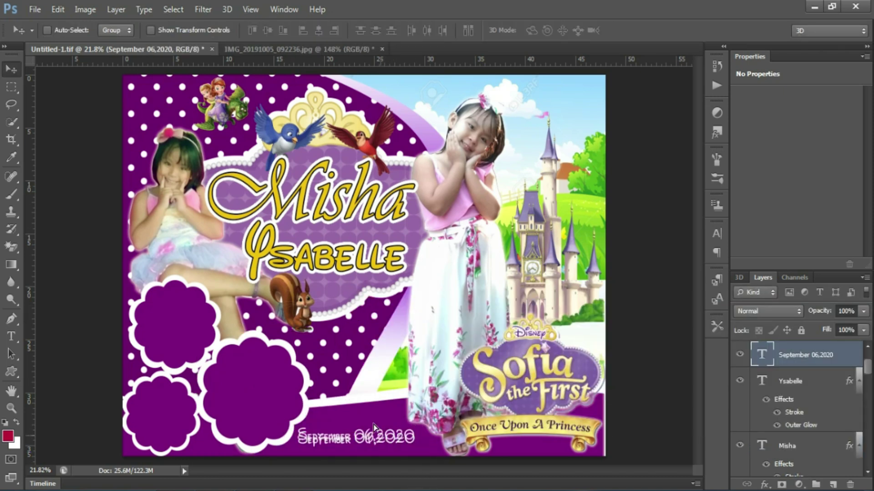
left_click_drag(373, 427, 382, 351)
key("t")
left_click_drag(255, 362, 378, 362)
key("BackSpace")
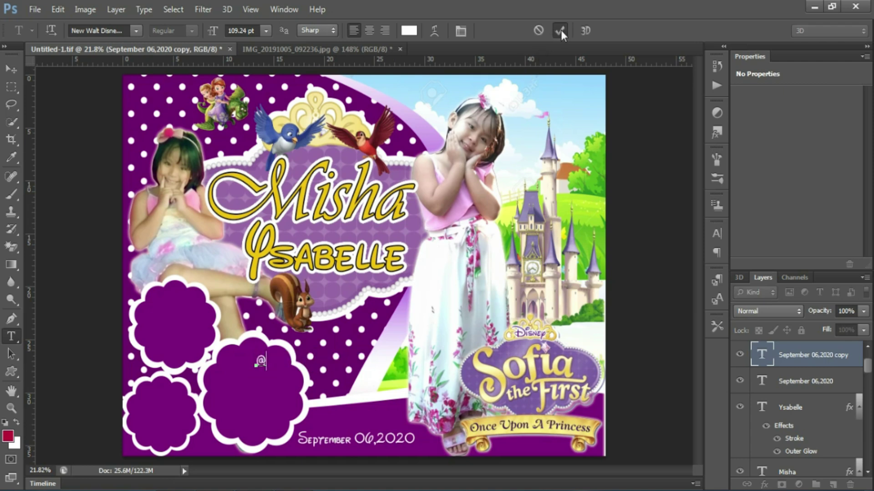
left_click(561, 30)
Enlarge the @ to 400% and move it beside the squirrel
key("ctrl+t")
left_click_drag(266, 368, 309, 421)
left_click_drag(282, 387, 342, 298)
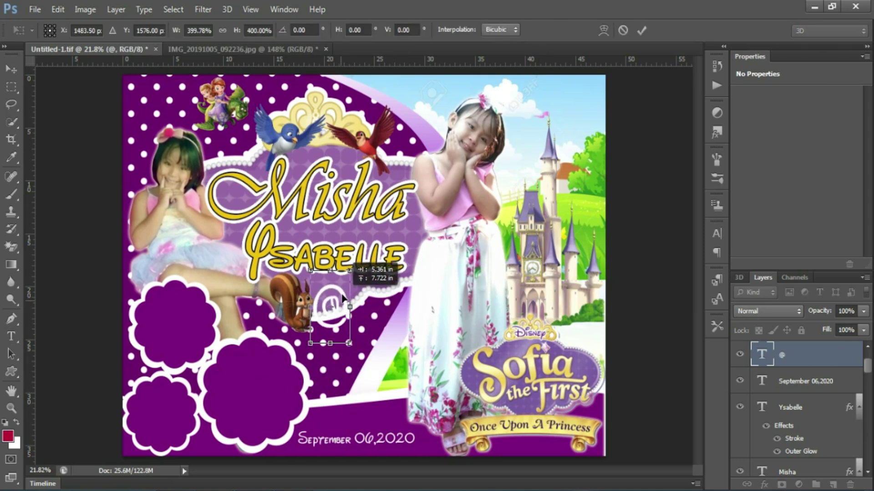
key("Return")
Give the @ a purple Stroke layer style sampled from a flower frame
right_click(812, 355)
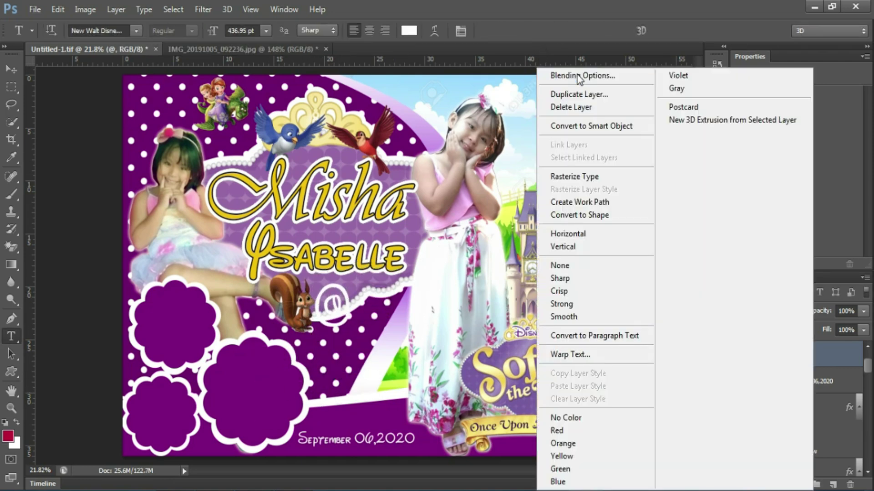
left_click(580, 72)
left_click(548, 222)
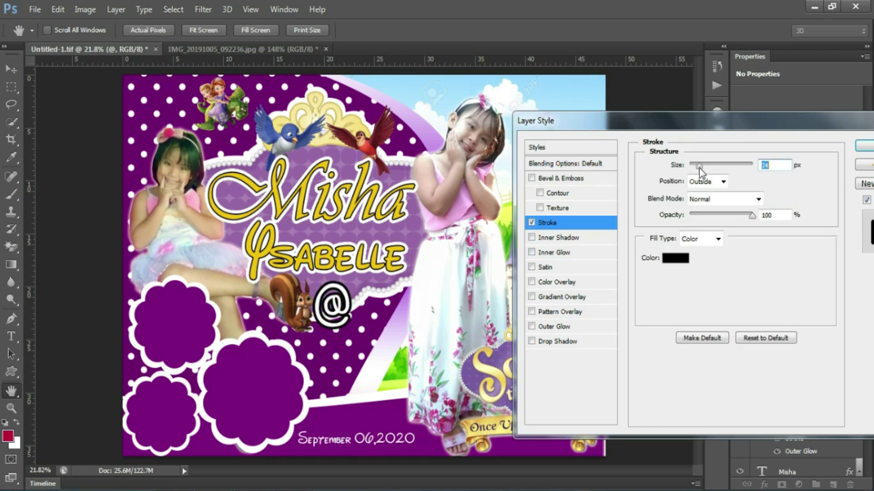
left_click(675, 258)
left_click(267, 383)
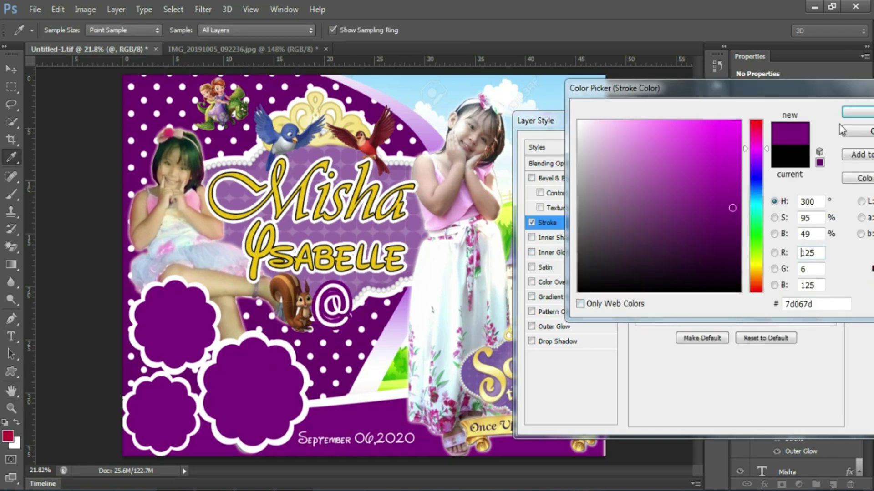
left_click(856, 112)
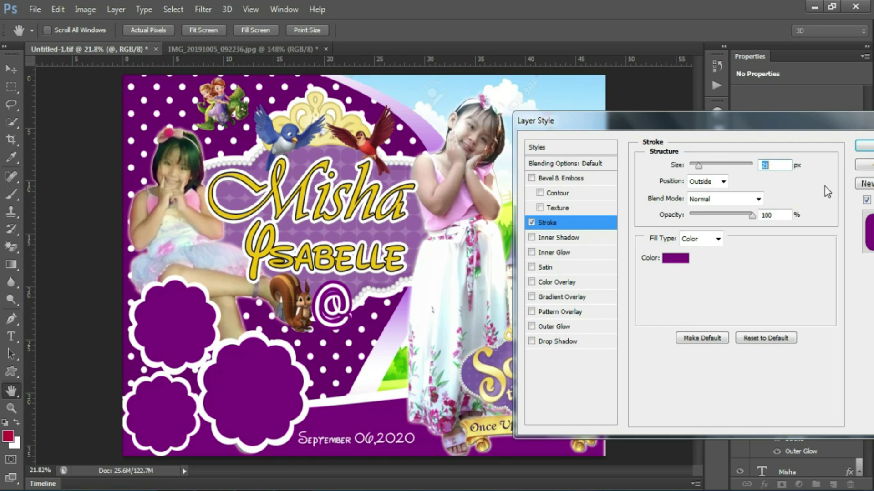
left_click(864, 146)
left_click(361, 359)
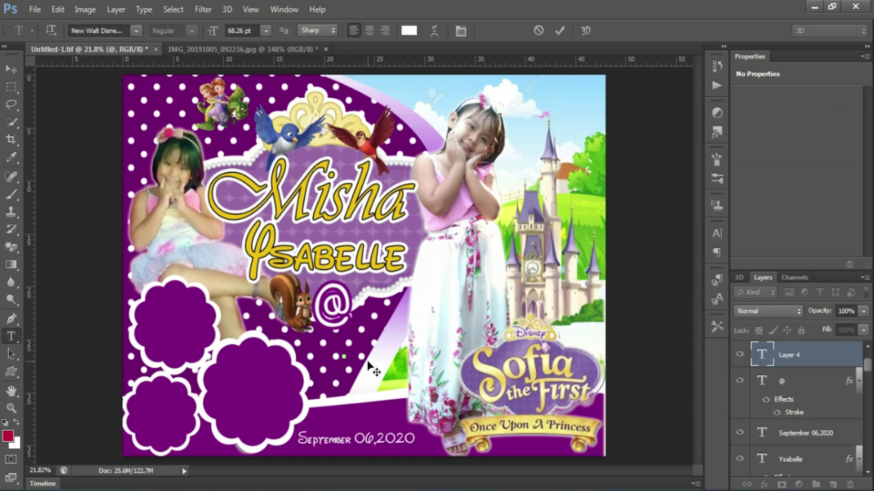
type("7")
Type a 7 in the akaDylan Plain font
left_click(136, 30)
scroll(136, 390, "up", 15)
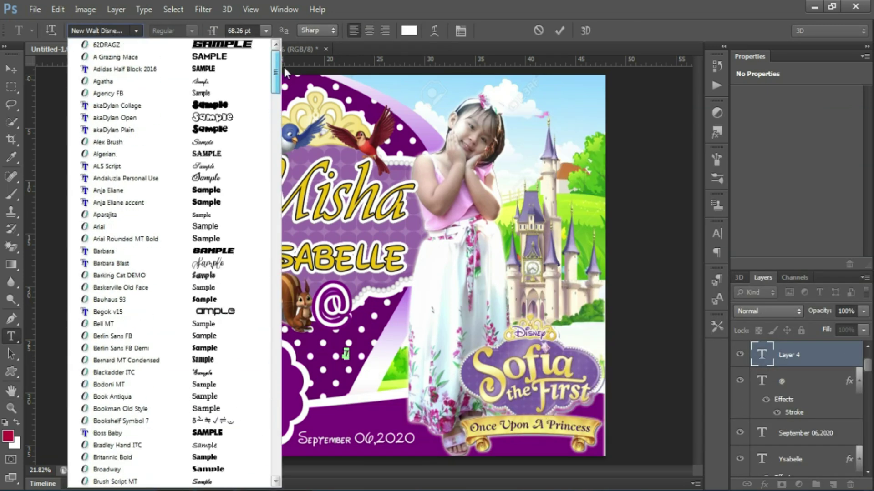
left_click(230, 130)
key("ctrl+t")
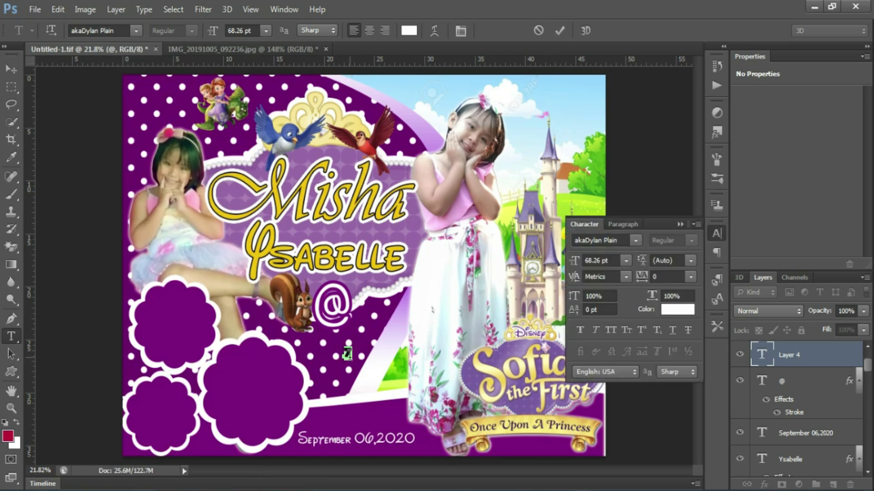
left_click(679, 225)
Enlarge and stretch the 7 beside the @ and colour it purple
key("ctrl+t")
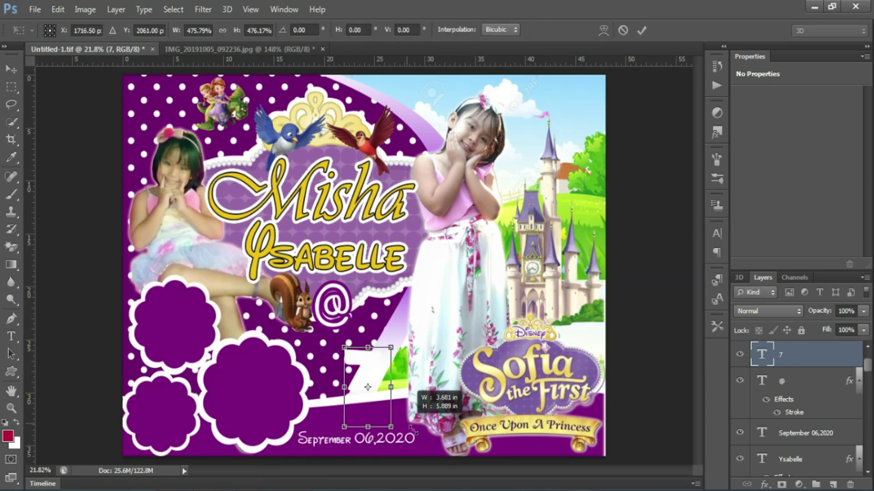
mouse_move(351, 350)
left_mouse_down()
mouse_move(401, 355)
mouse_move(423, 290)
left_mouse_up()
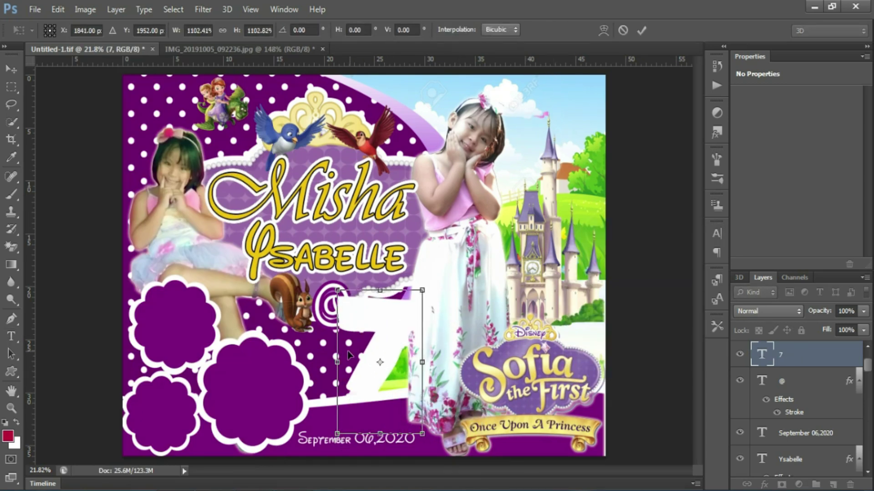
left_click_drag(384, 432, 385, 453)
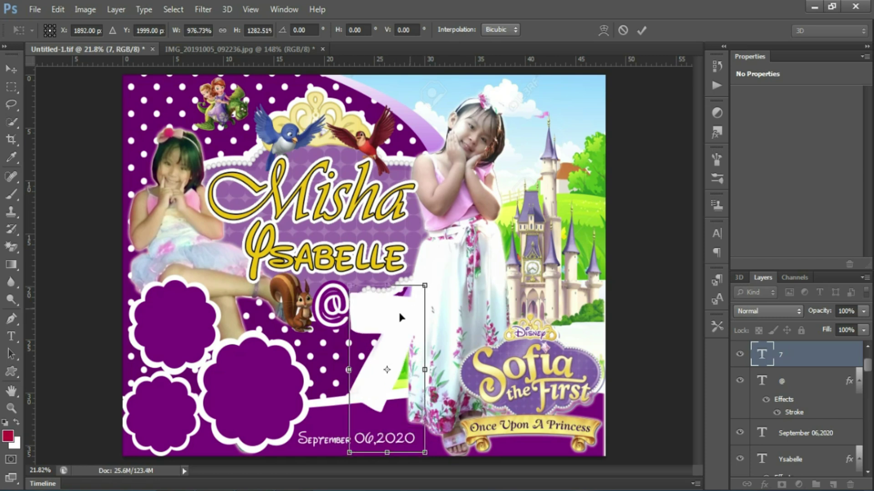
left_click_drag(400, 317, 408, 311)
key("Return")
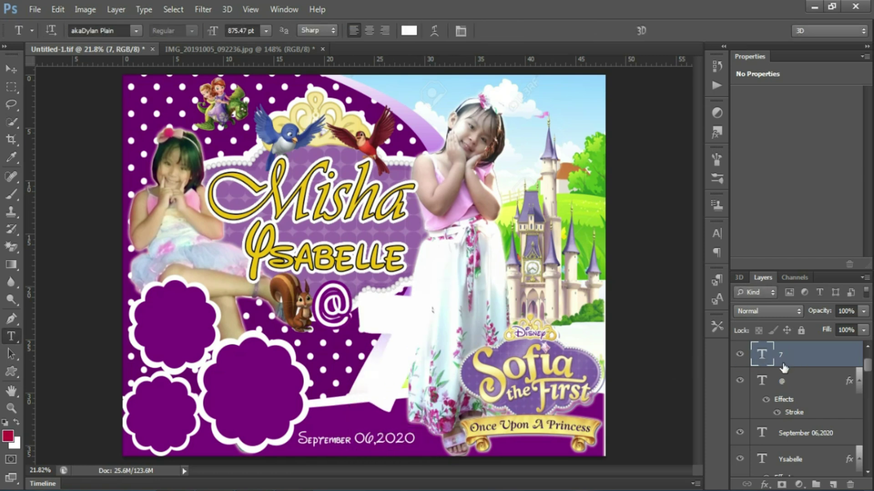
double_click(762, 355)
left_click(409, 31)
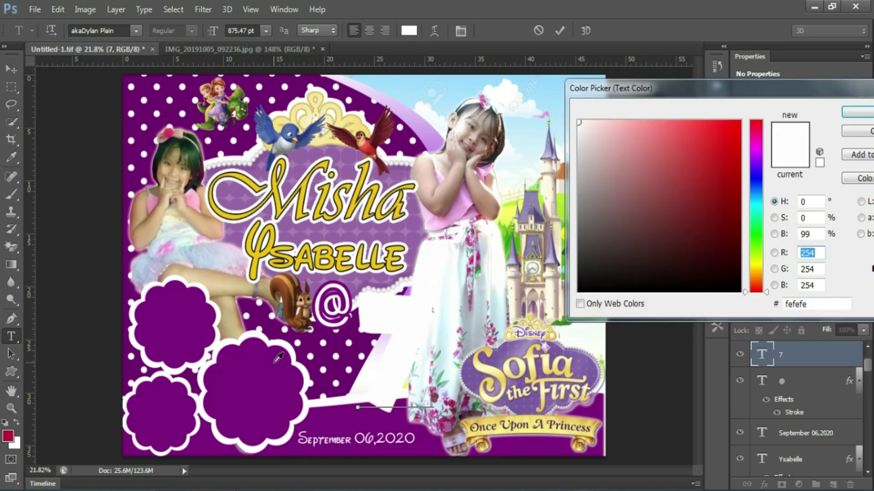
key("Return")
Give the 7 a white Stroke and a drop shadow layer style
double_click(810, 354)
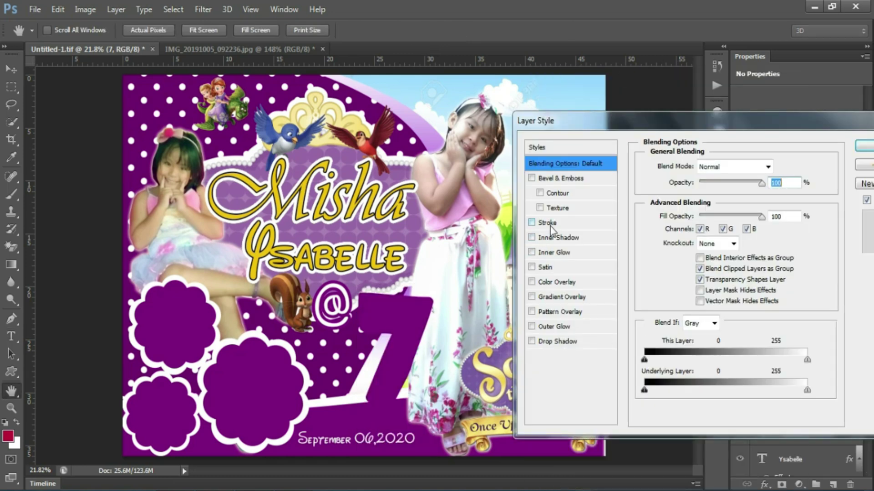
left_click(547, 222)
left_click(681, 263)
key("Return")
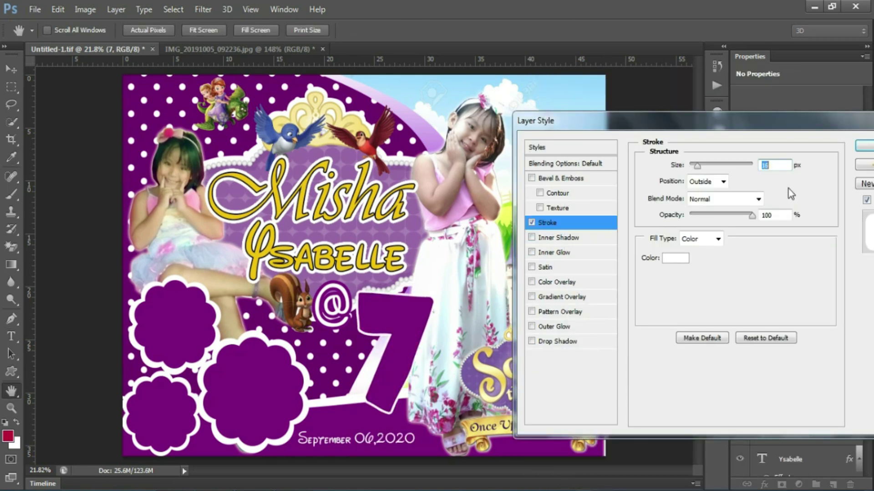
left_click(555, 341)
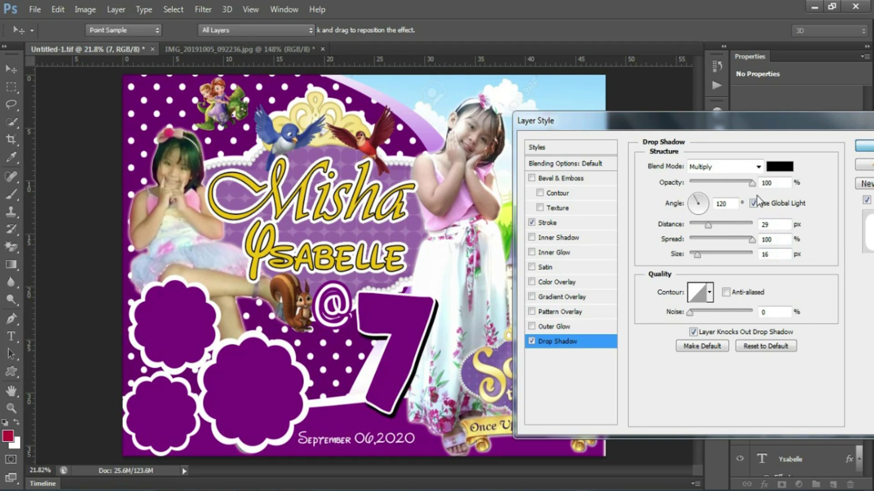
key("Return")
Place the standing Sofia image and Magic Erase its white background
key("alt+f")
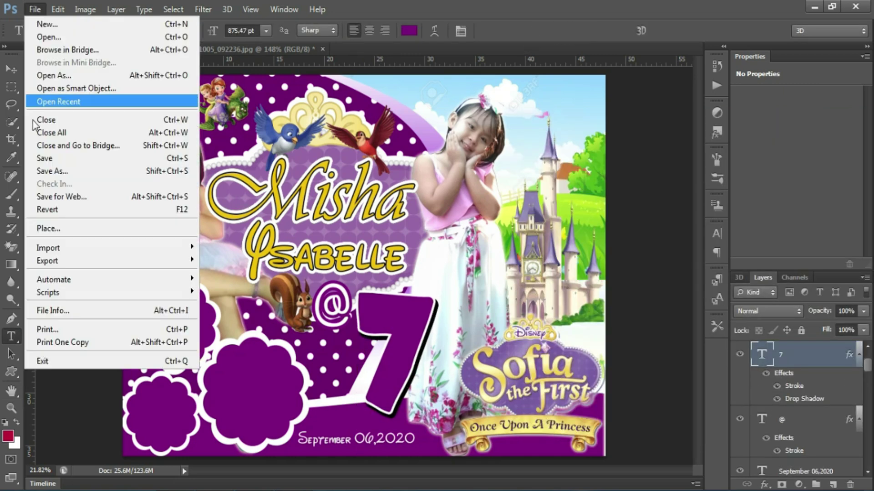
key("l")
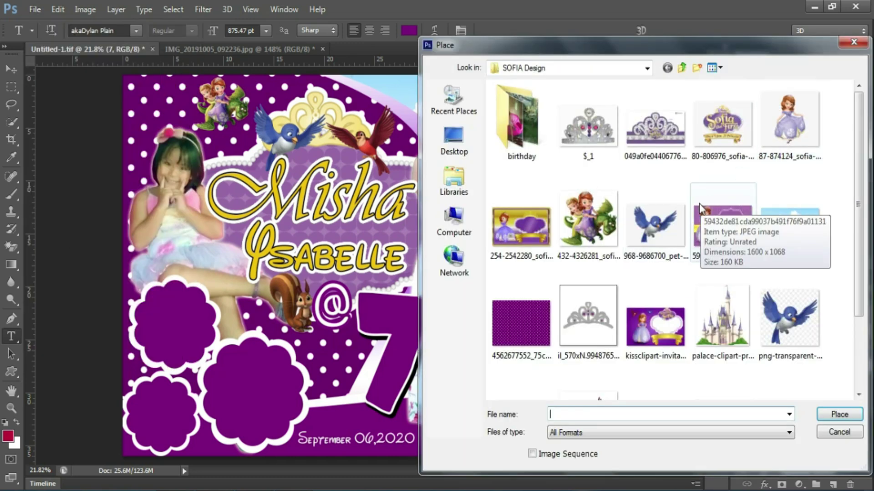
double_click(789, 120)
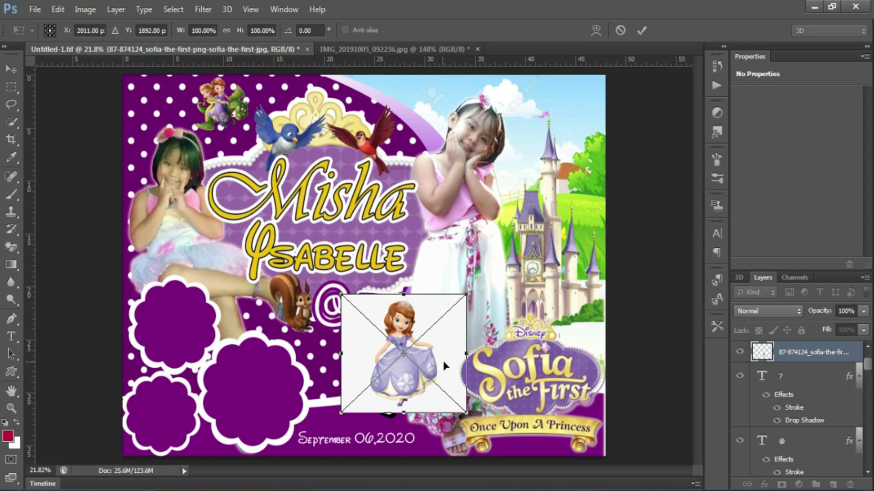
key("Return")
key("e")
left_click(447, 319)
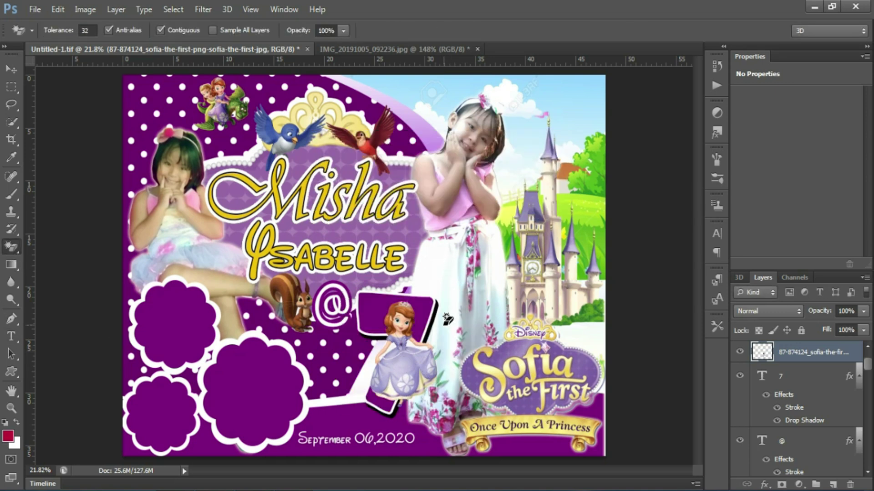
Enlarge the Sofia figure slightly so it fills the 7
key("ctrl+t")
left_click_drag(437, 298, 441, 291)
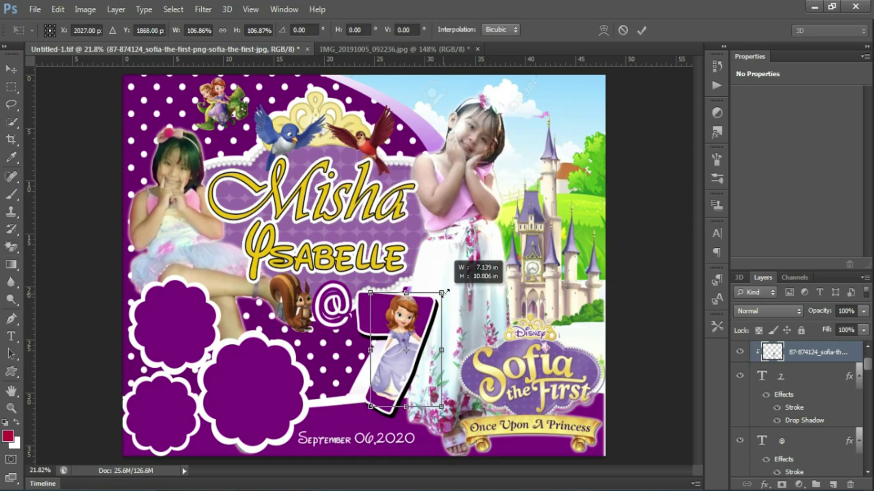
key("Return")
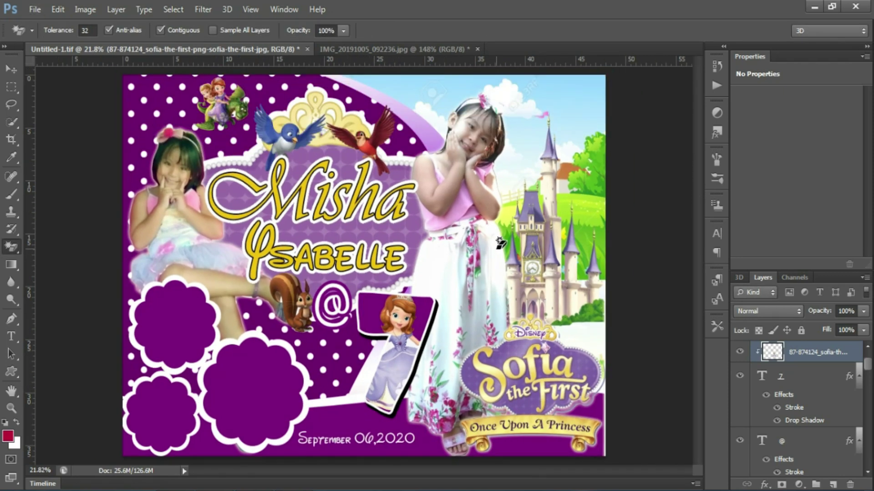
Above the palace layer, place a second Sofia image beside the castle and enlarge it
key("v")
right_click(532, 280)
left_click(548, 285)
left_click(35, 9)
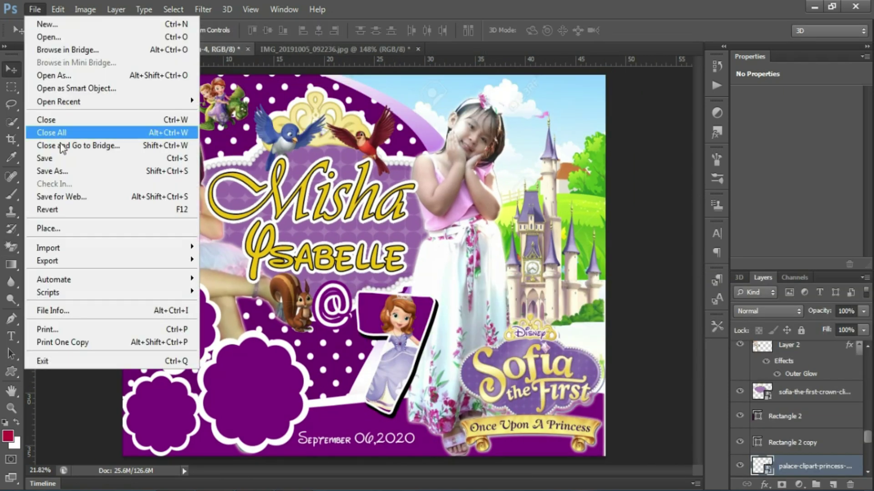
left_click(49, 228)
double_click(796, 201)
left_click_drag(368, 273, 541, 314)
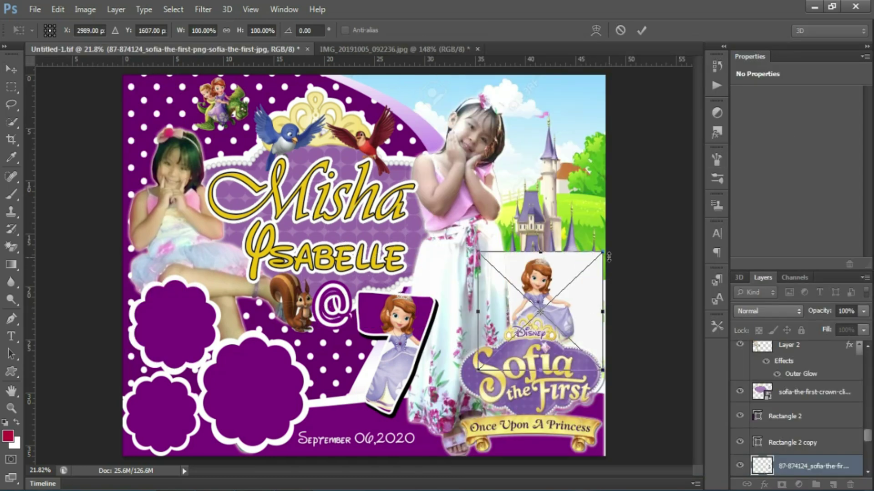
left_click_drag(608, 257, 605, 204)
key("Return")
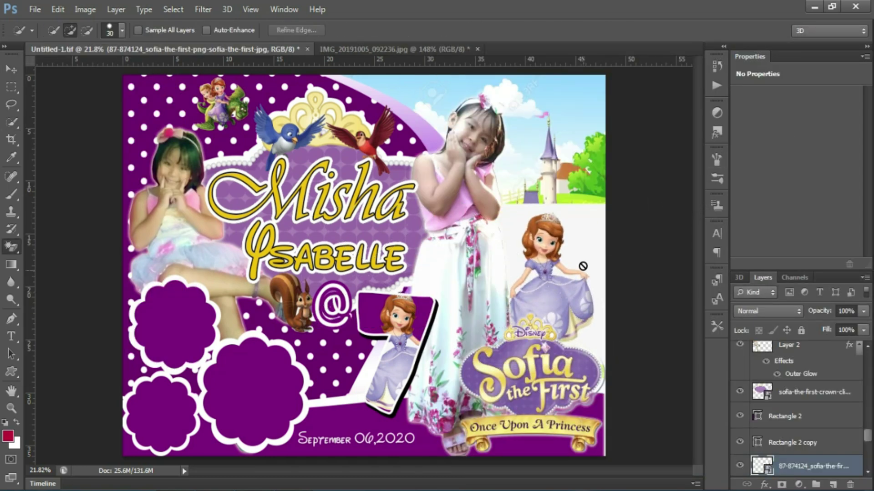
Rasterize the second Sofia and Magic Erase its white background
left_click(583, 266)
left_click(403, 201)
left_click(577, 230)
key("ctrl+t")
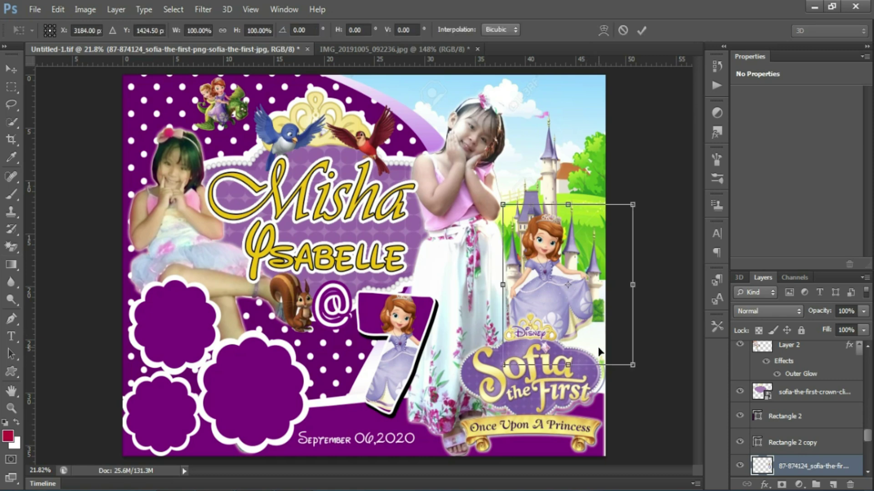
key("Return")
key("e")
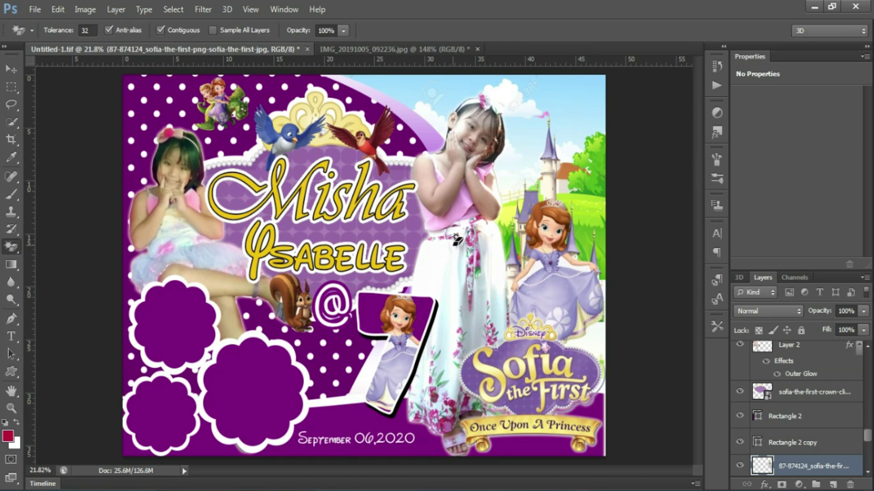
scroll(433, 255, "down", 1)
Place the last birthday-folder photo above the lower-middle flower shape layer
right_click(259, 360)
left_click(273, 367)
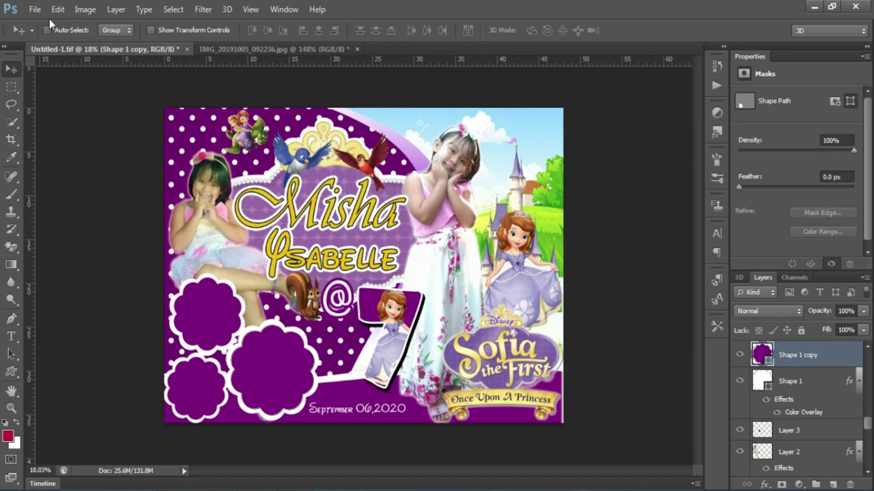
left_click(34, 9)
left_click(48, 228)
double_click(519, 123)
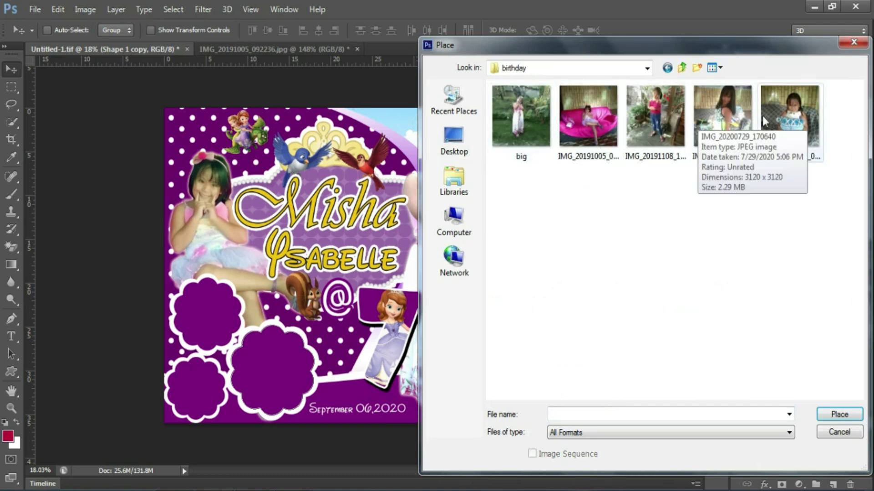
left_click(792, 117)
double_click(792, 118)
Scale the photo to about 38% over the lower-middle flower and clip it inside
left_click_drag(466, 238, 313, 349)
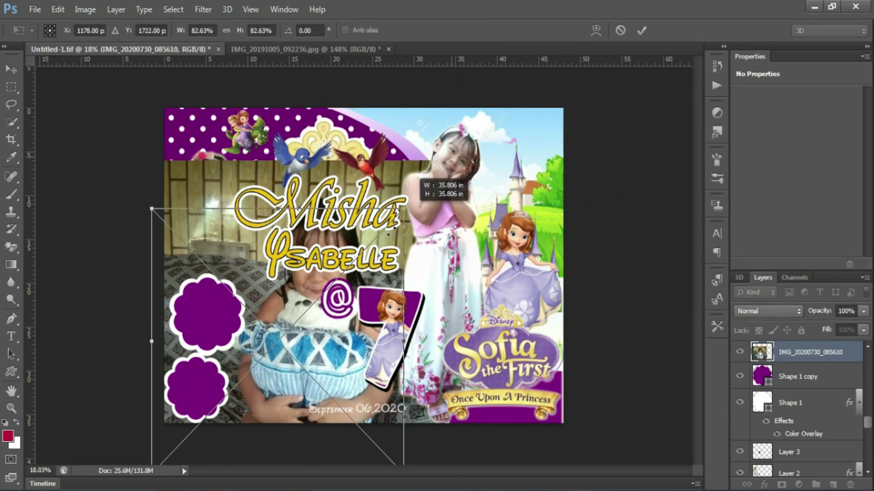
left_click_drag(236, 378, 324, 354)
key("Return")
key("ctrl+alt+g")
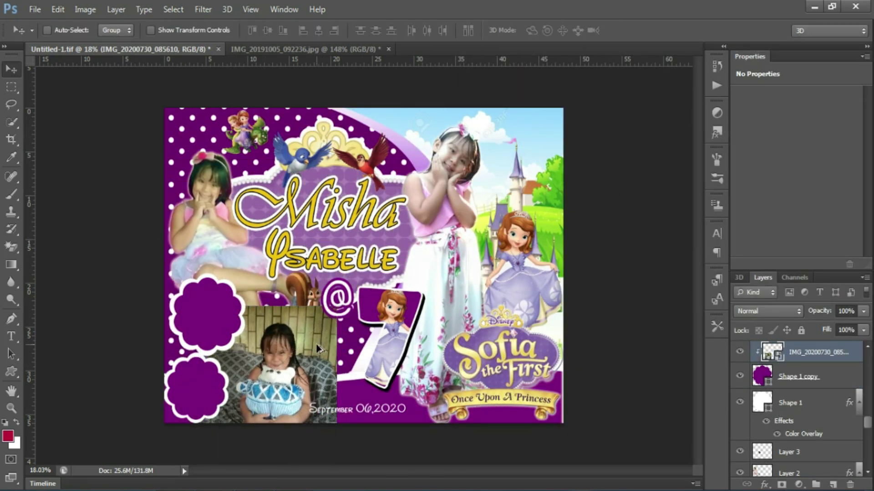
scroll(313, 354, "up", 2)
scroll(313, 354, "up", 1)
Place photo IMG_20200729_170640 above the upper-left flower shape layer
right_click(127, 282)
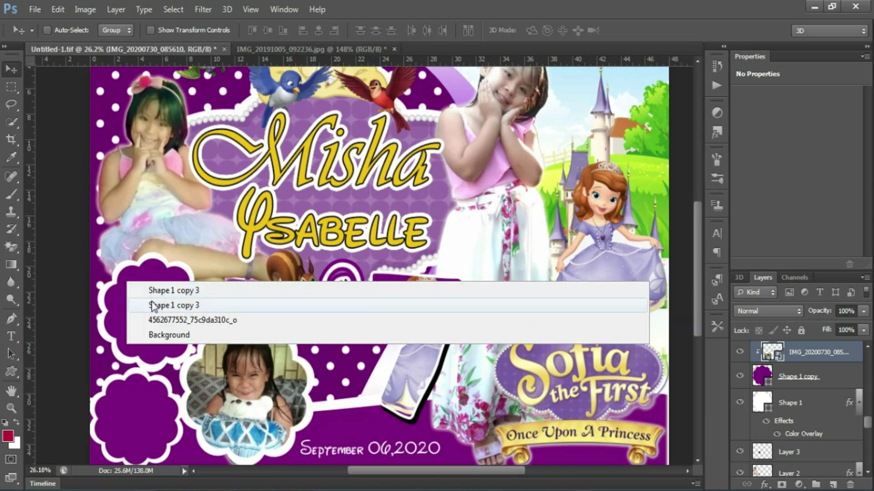
left_click(164, 287)
left_click(36, 9)
left_click(46, 228)
double_click(721, 169)
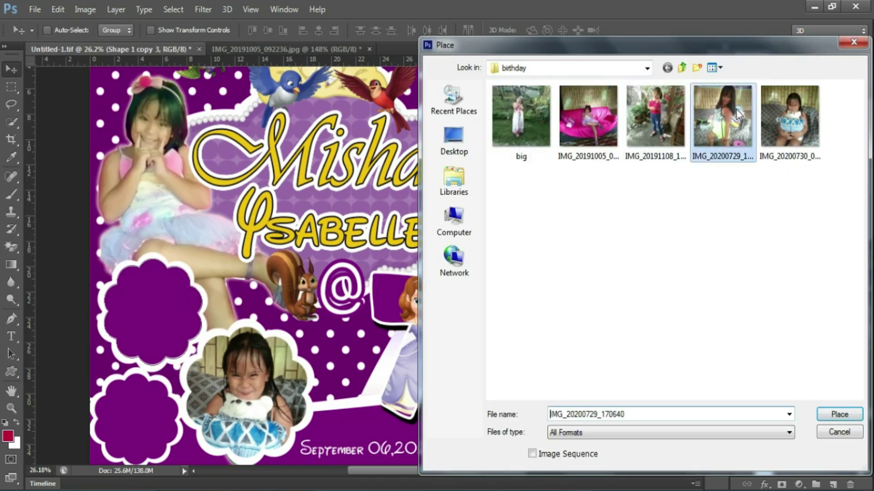
Clip the photo into the upper-left flower, sized and centred on the girl
left_click_drag(412, 190, 450, 224)
left_click_drag(505, 110, 253, 357)
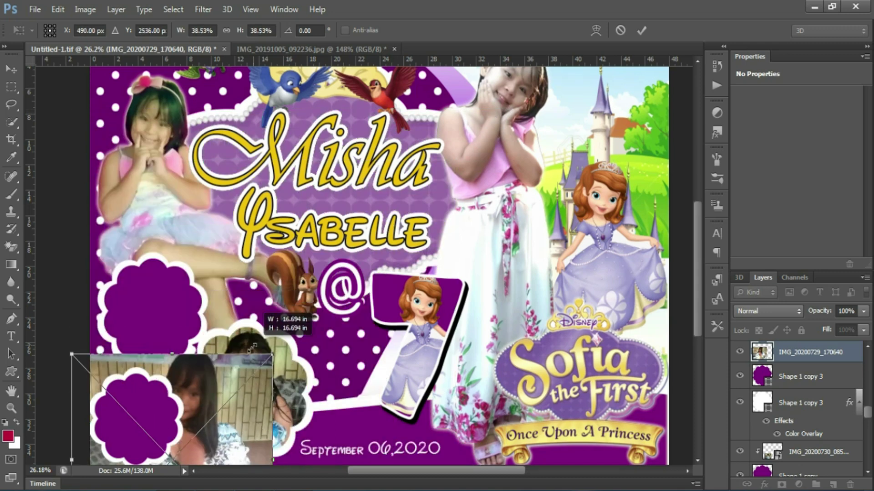
left_click_drag(207, 387, 182, 288)
key("ctrl+alt+g")
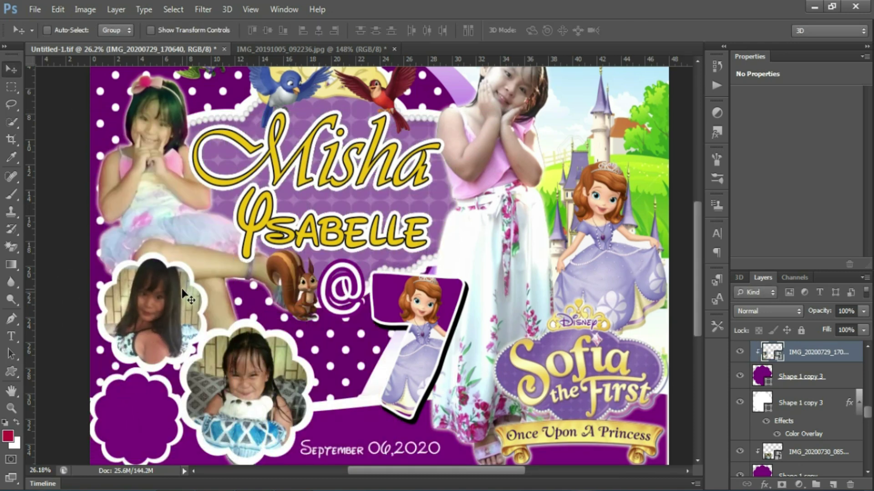
left_click_drag(43, 457, 97, 401)
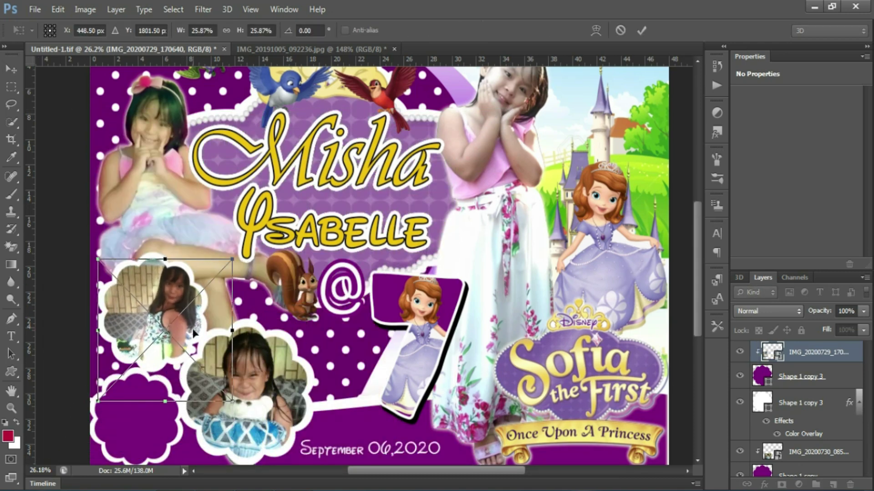
left_click_drag(199, 332, 179, 331)
key("Return")
Apply a Variations colour adjustment to the upper-left flower photo
left_click(85, 9)
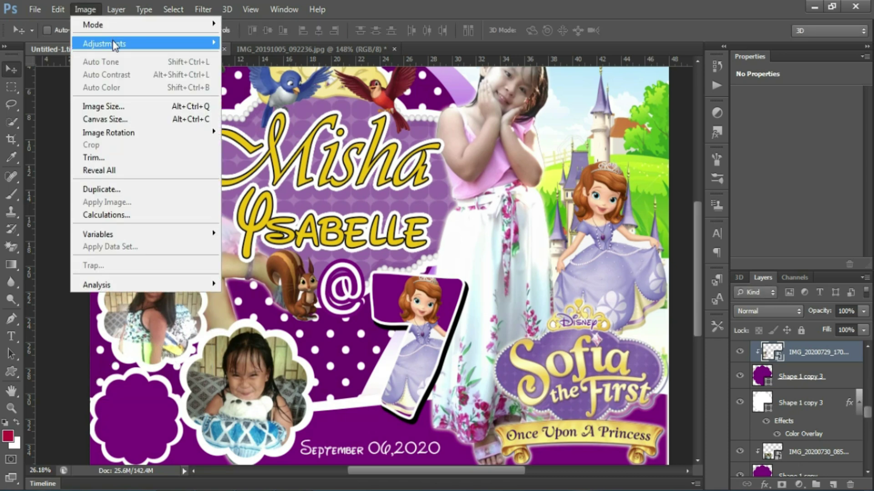
left_click(291, 295)
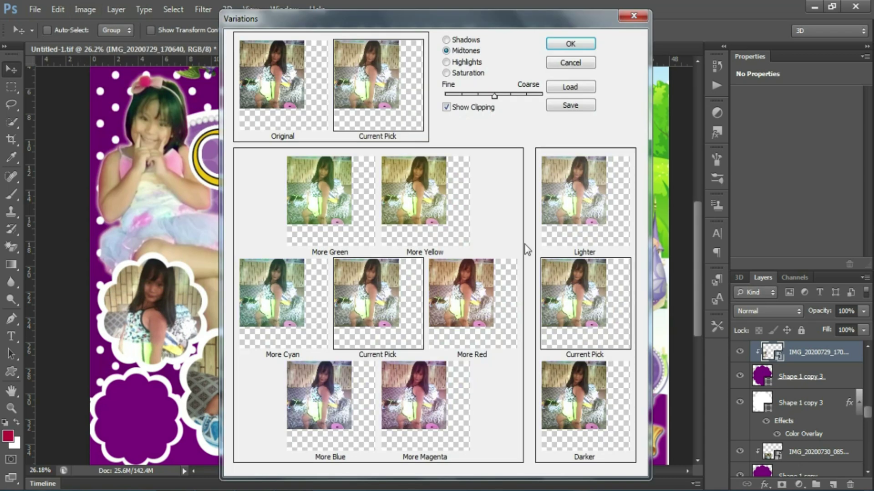
left_click(571, 44)
Place photo IMG_20191108_124848, shrink it to the lower-left corner, and clip it into the bottom-left flower
right_click(140, 407)
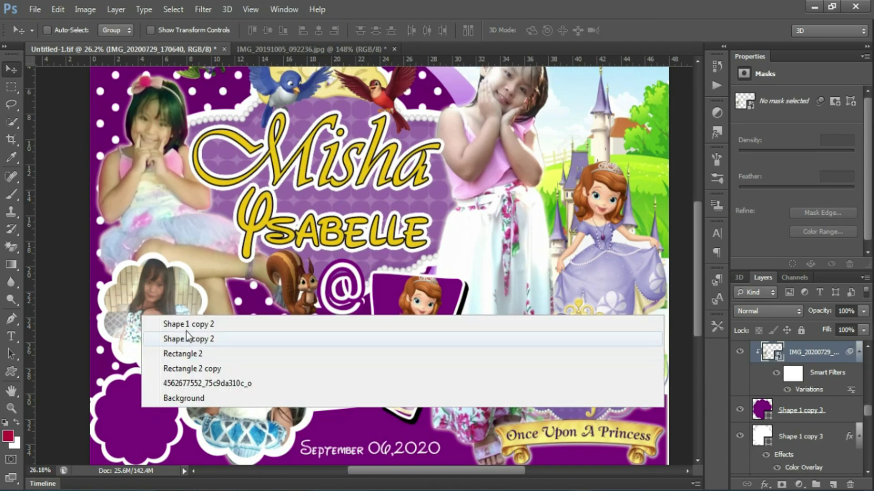
left_click(186, 322)
left_click(35, 9)
left_click(59, 232)
double_click(654, 114)
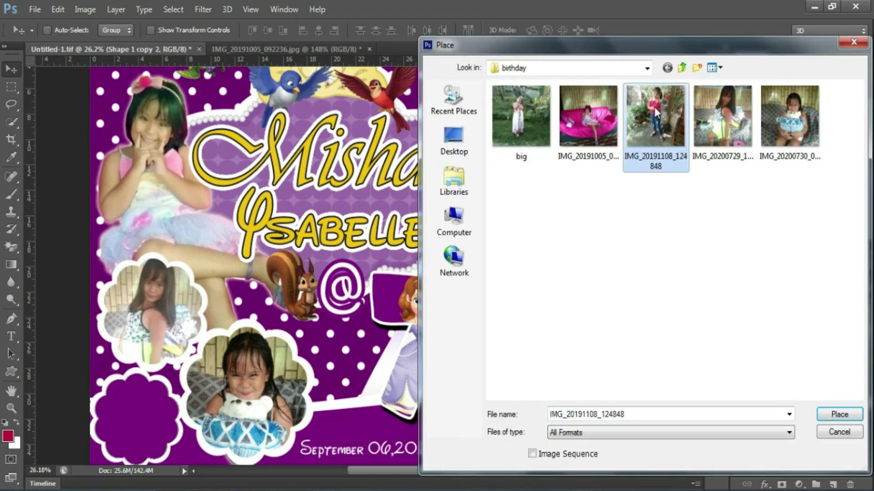
left_click_drag(509, 151, 162, 395)
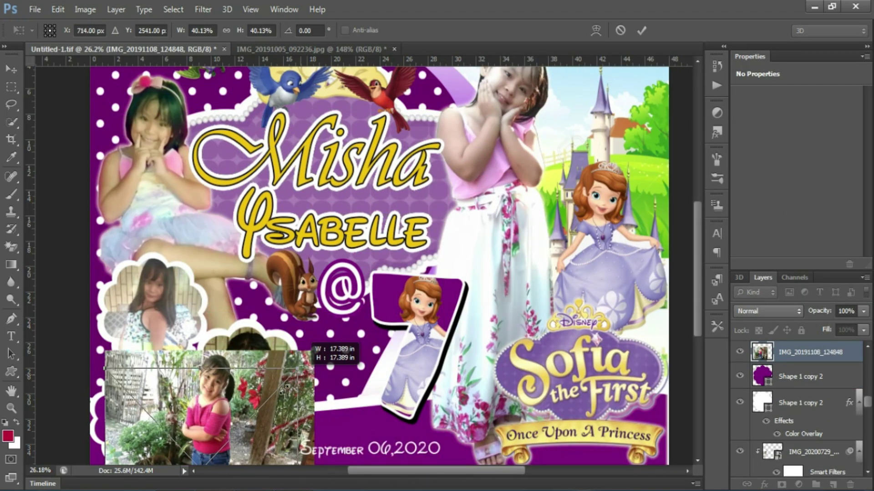
key("ctrl+0")
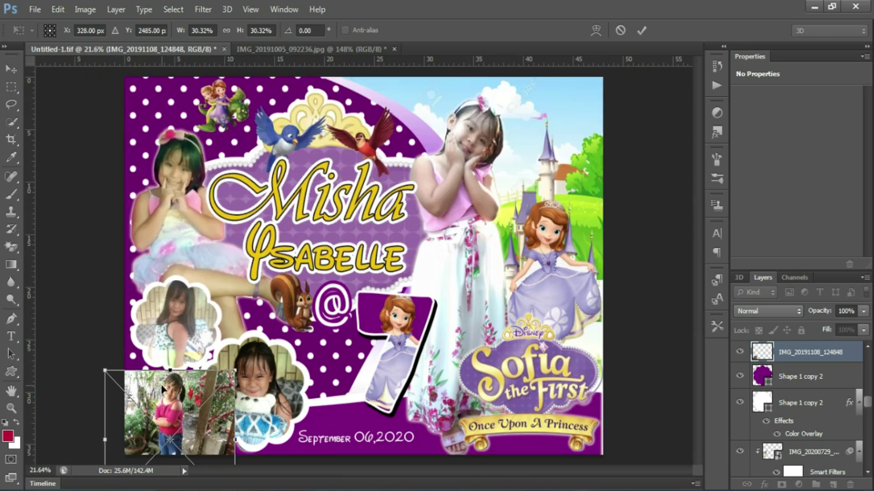
key("Return")
key("ctrl+alt+g")
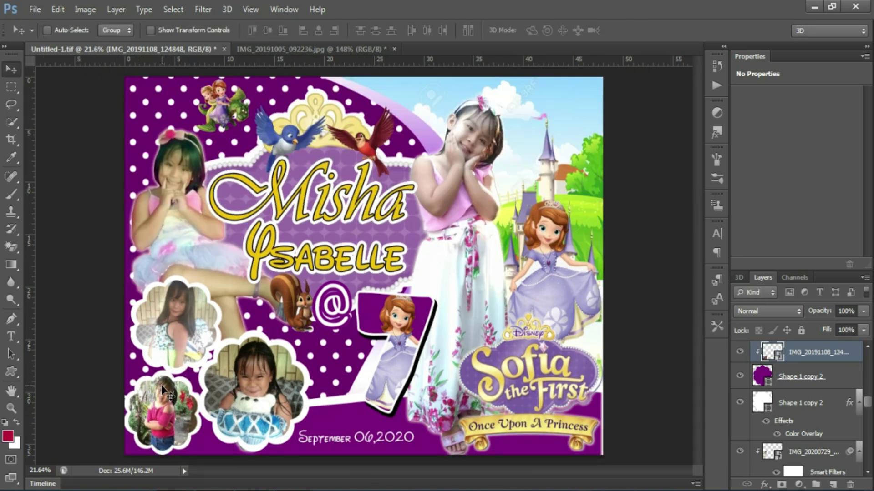
Save the poster
key("ctrl+shift+s")
key("Return")
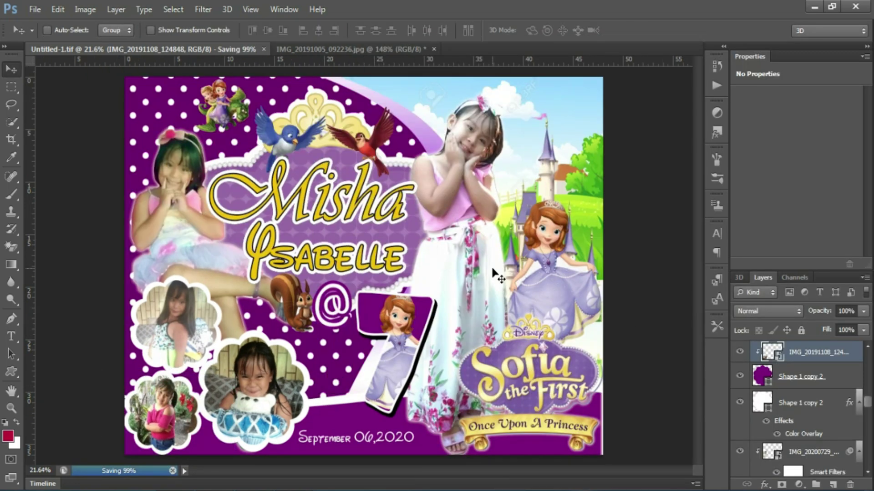
scroll(495, 273, "down", 1)
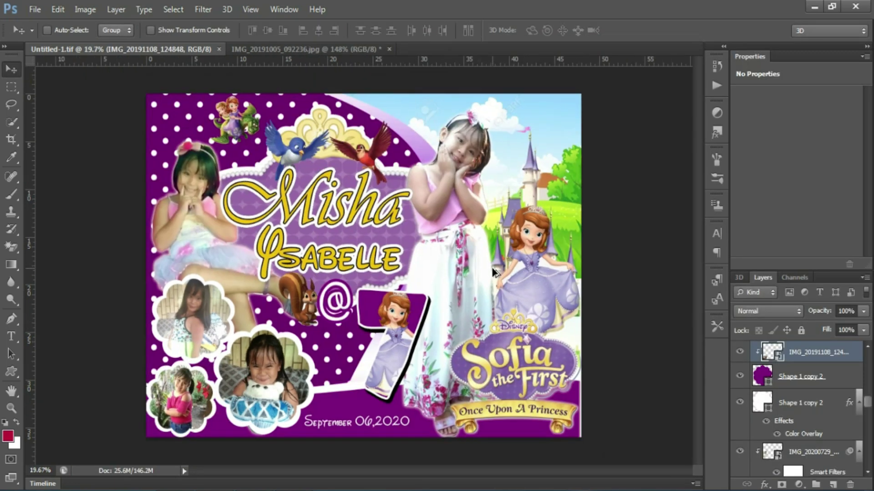
Slightly widen the Rectangle 2 bottom strip with Free Transform
right_click(519, 437)
left_click(523, 328)
key("ctrl+t")
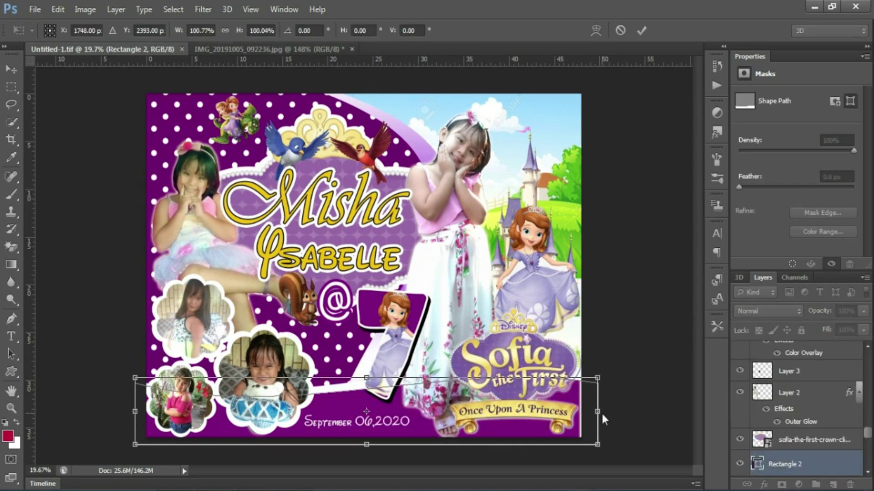
key("Return")
scroll(563, 380, "down", 1)
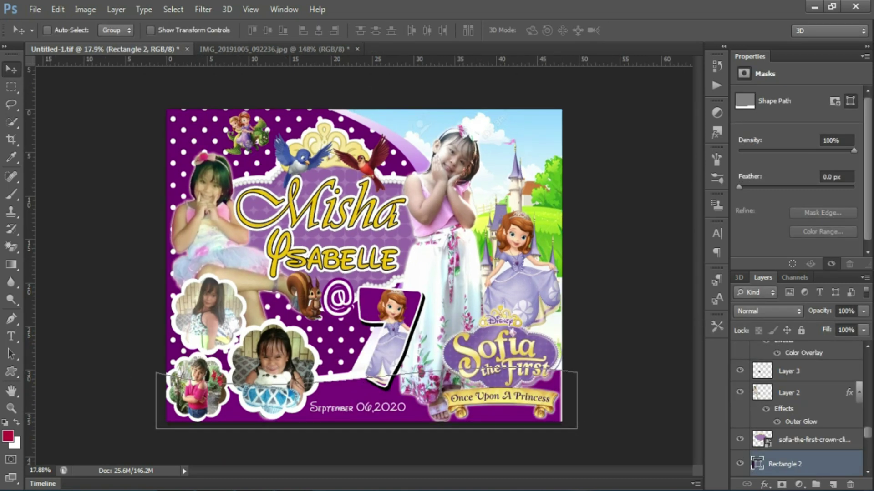